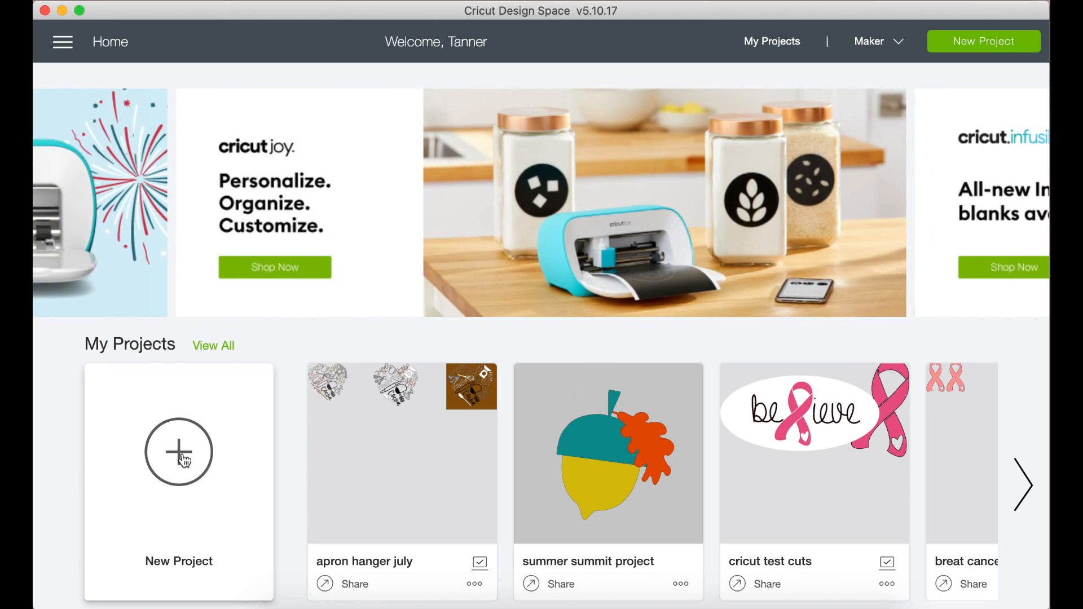
Step: Start a new project and insert the uploaded "you & me always forever" image onto the canvas
click(182, 460)
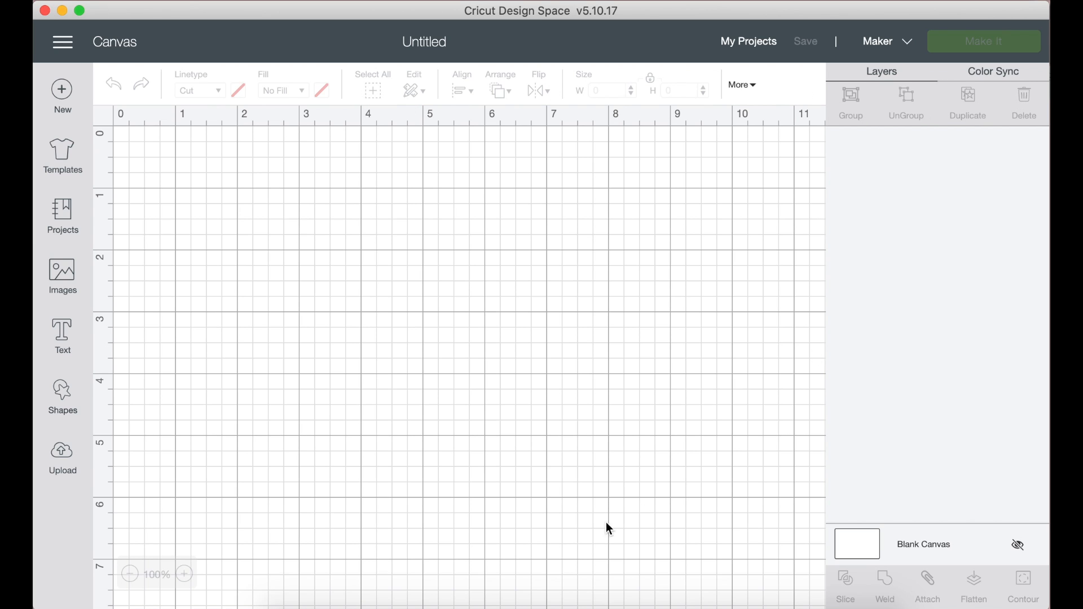
click(66, 458)
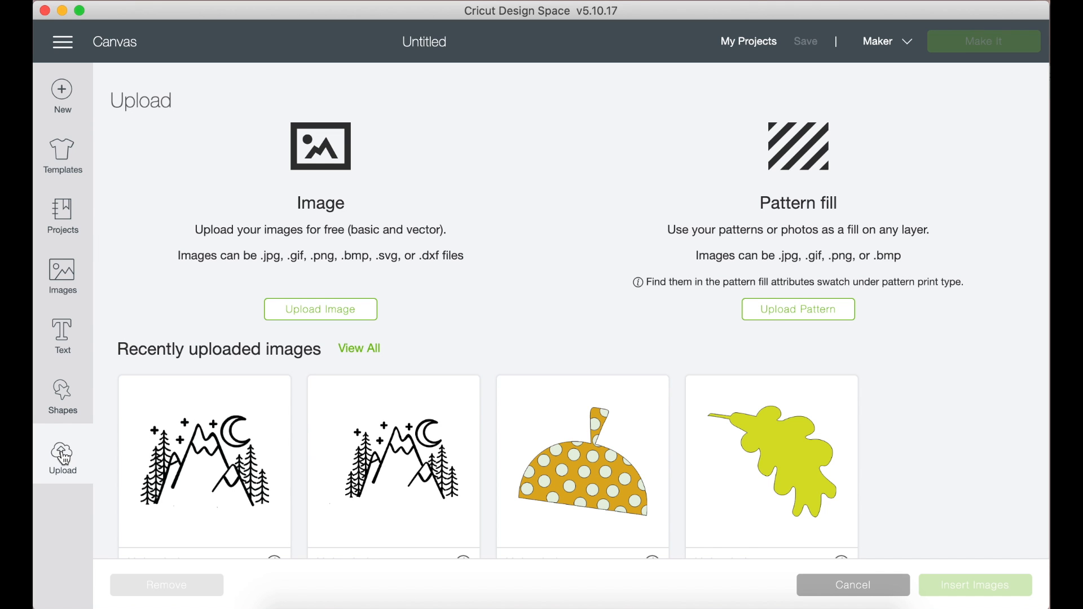
scroll(429, 342, down, 5)
scroll(429, 342, down, 4)
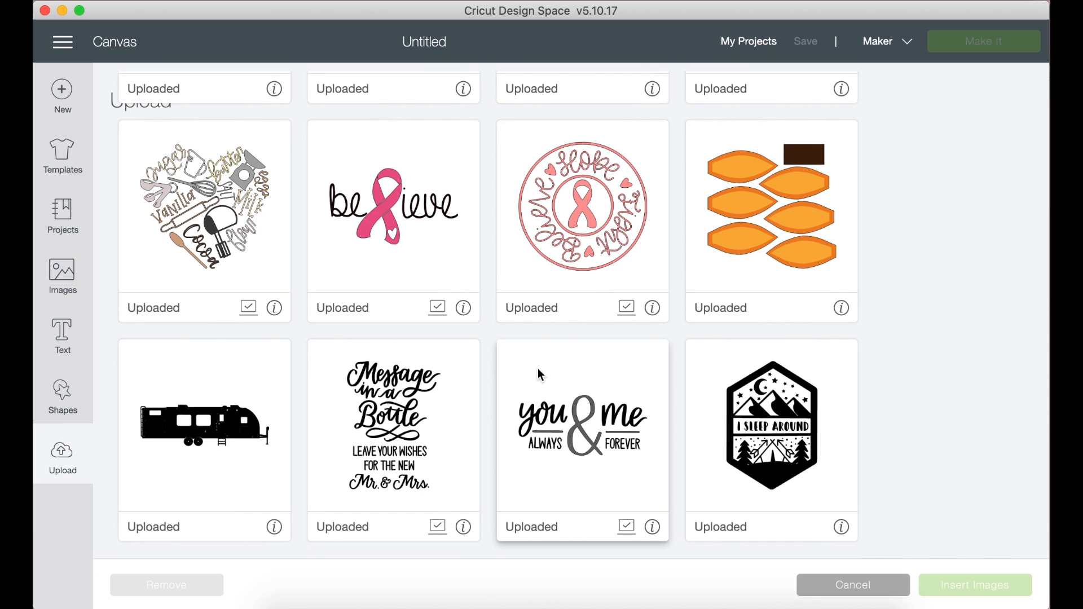
click(559, 395)
click(975, 586)
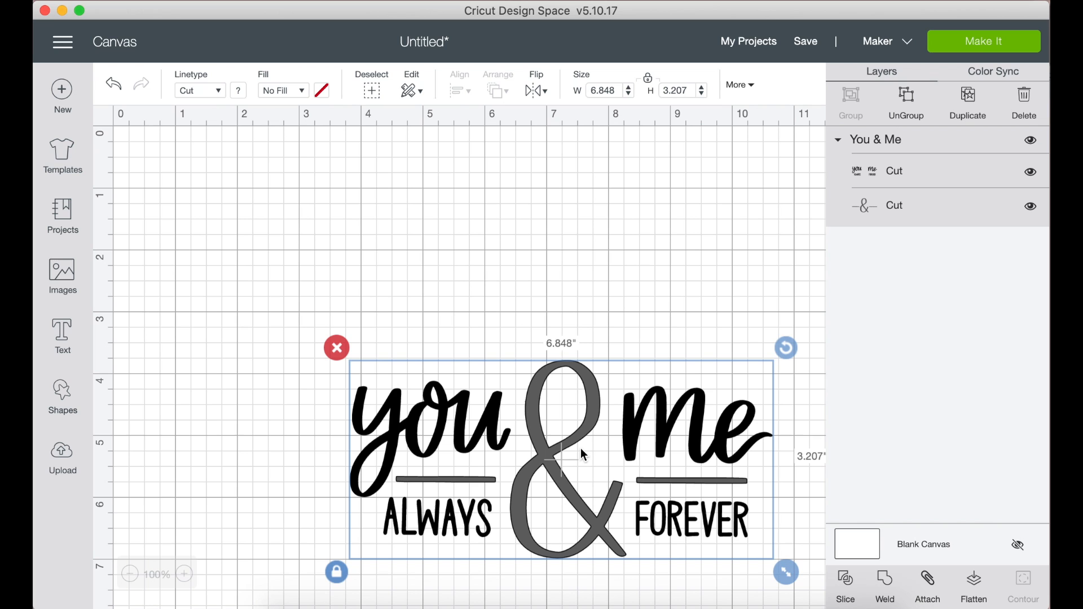
Step: Move the You & Me design near the canvas's upper-left corner and shrink it to about 4.86 × 2.28 inches
drag(590, 461, 429, 317)
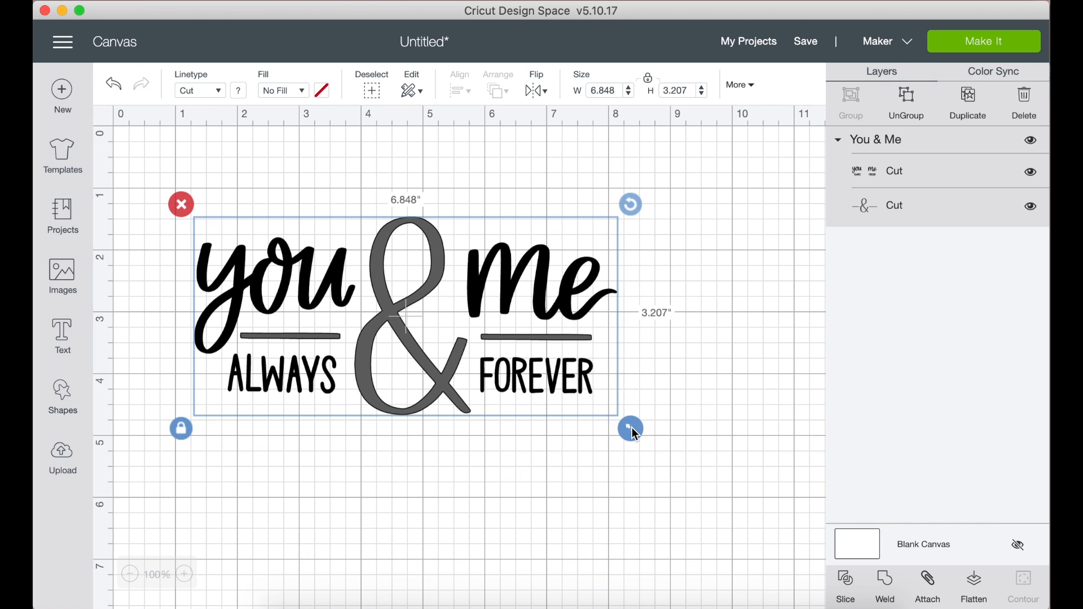
drag(633, 430, 509, 371)
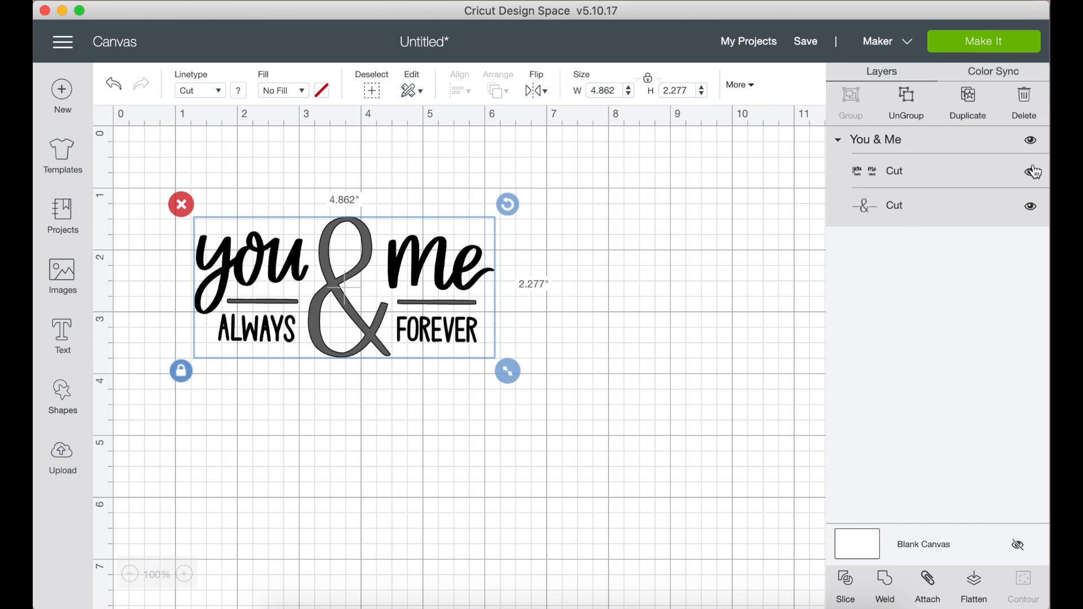
Step: Hide the ampersand layer of the design and show it again
click(1031, 208)
click(1031, 208)
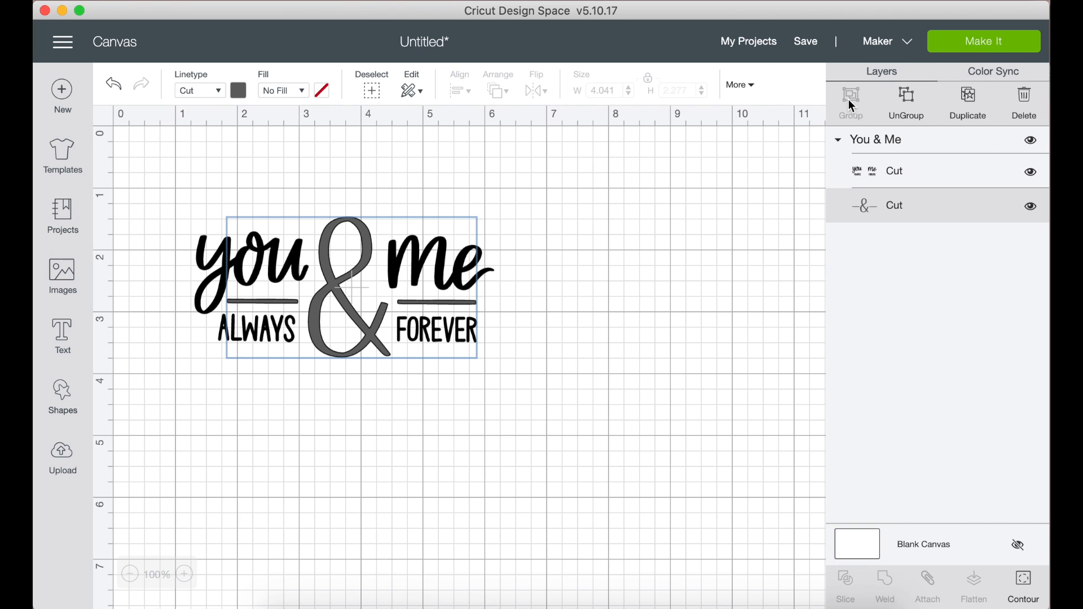
Step: Ungroup the You & Me design into its words and ampersand parts, and group both parts together again
click(624, 359)
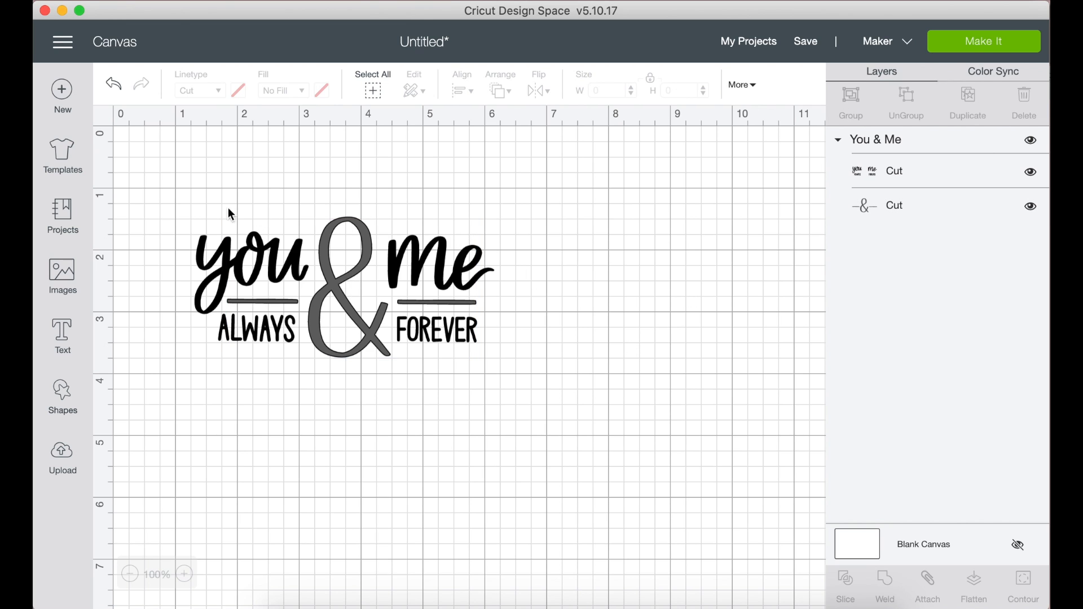
drag(180, 199, 571, 363)
click(900, 100)
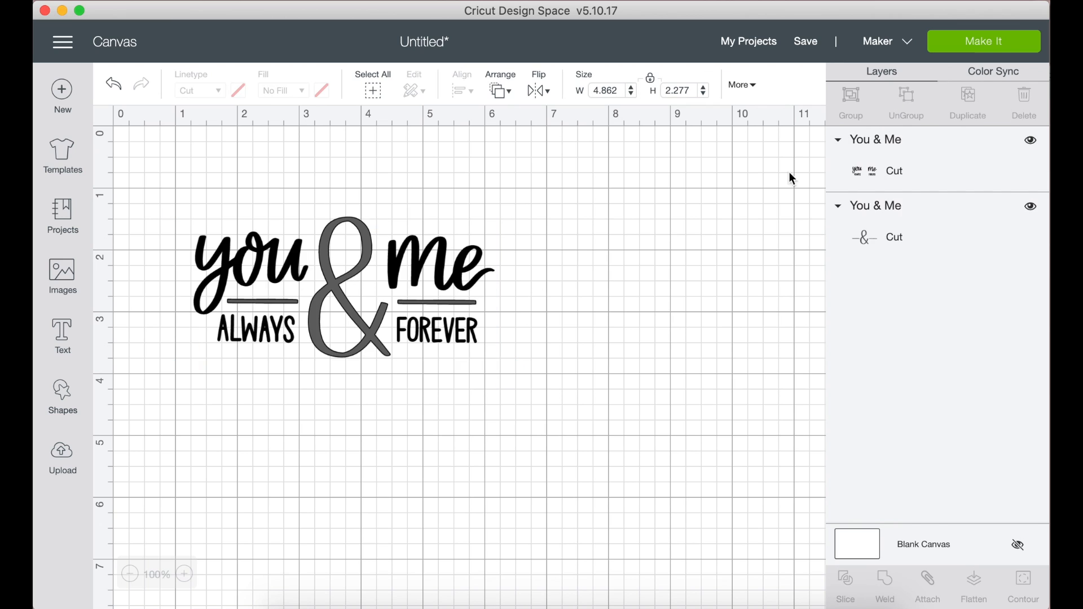
drag(176, 194, 646, 459)
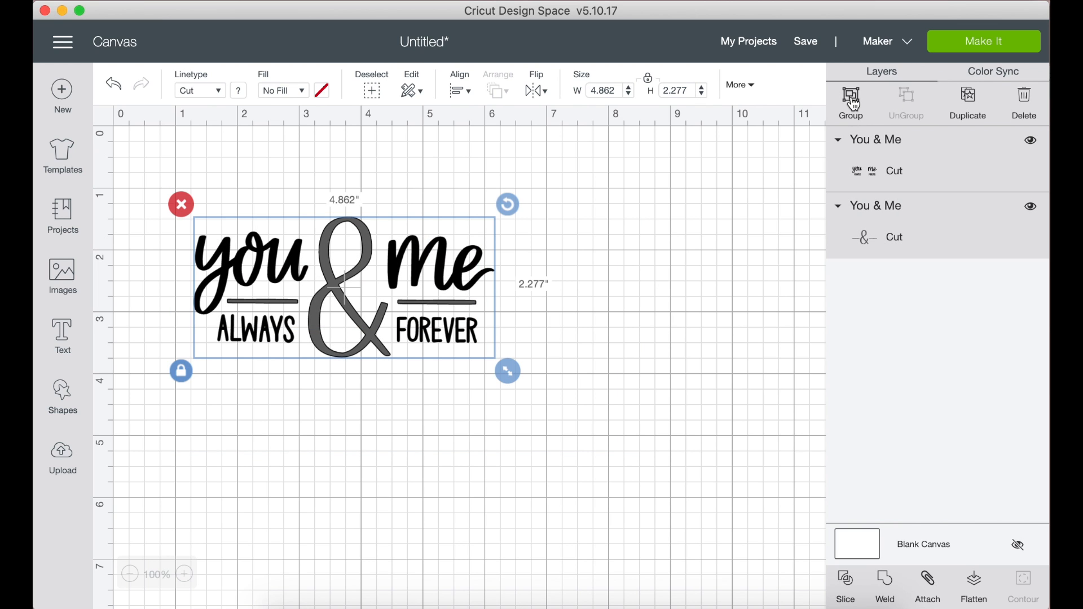
click(855, 105)
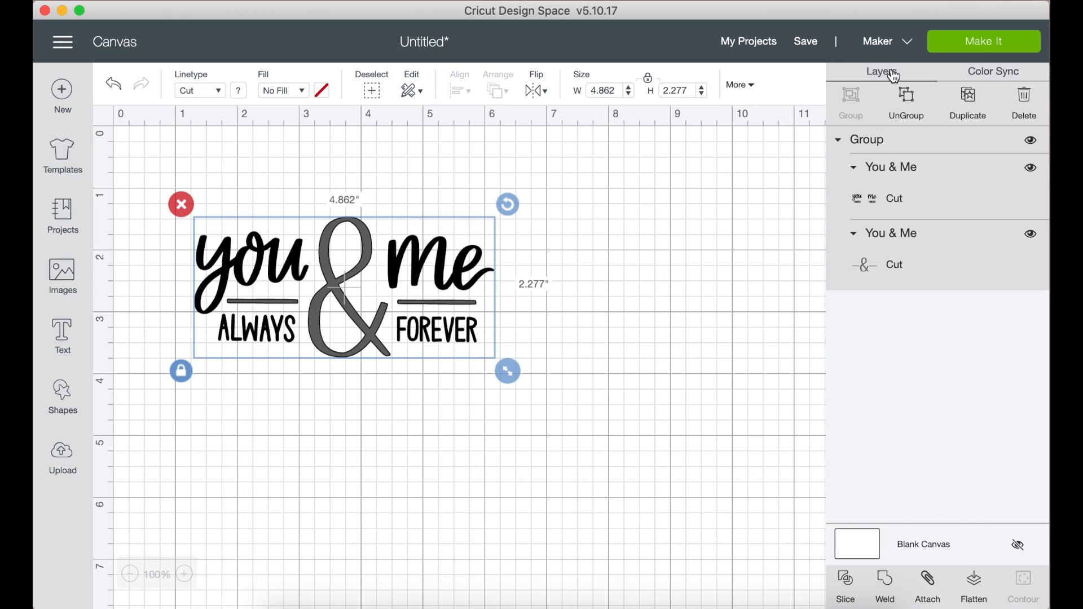
Step: Use Color Sync to match the black words to the ampersand's dark grey colour
click(993, 73)
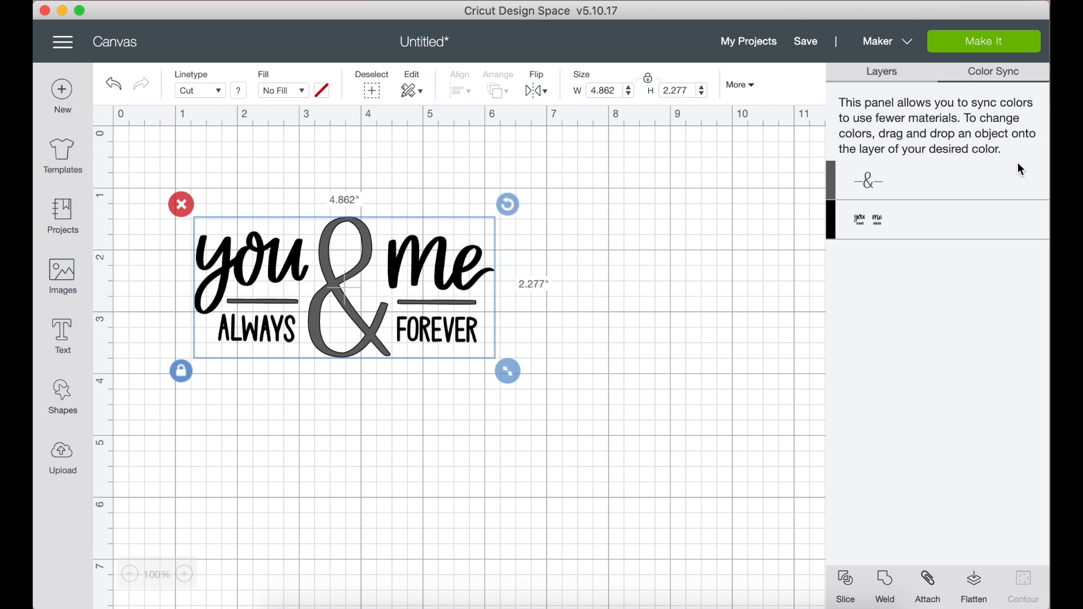
drag(872, 221, 853, 181)
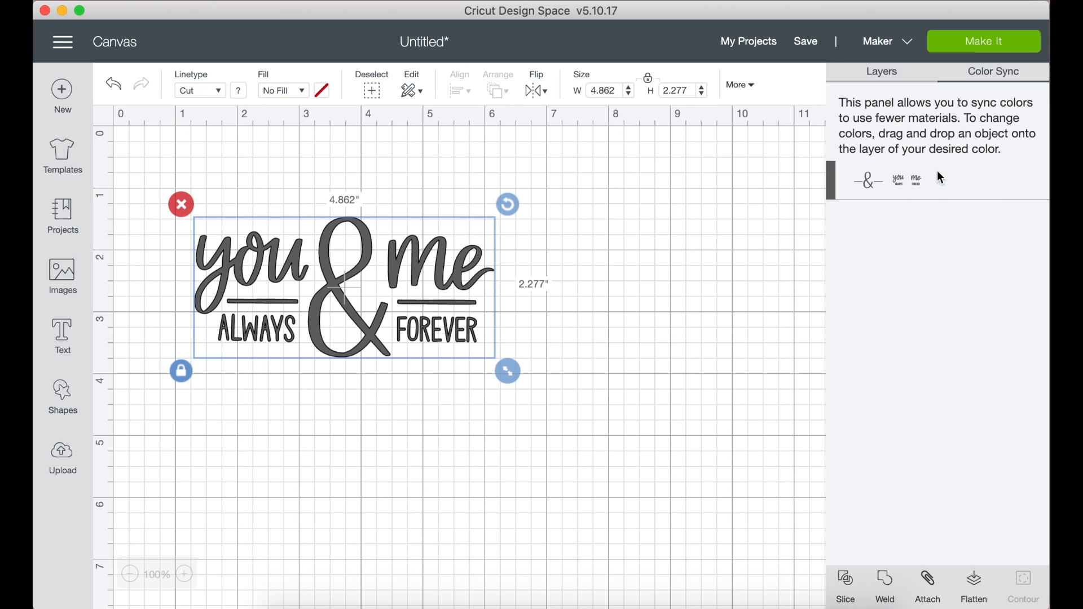
click(884, 72)
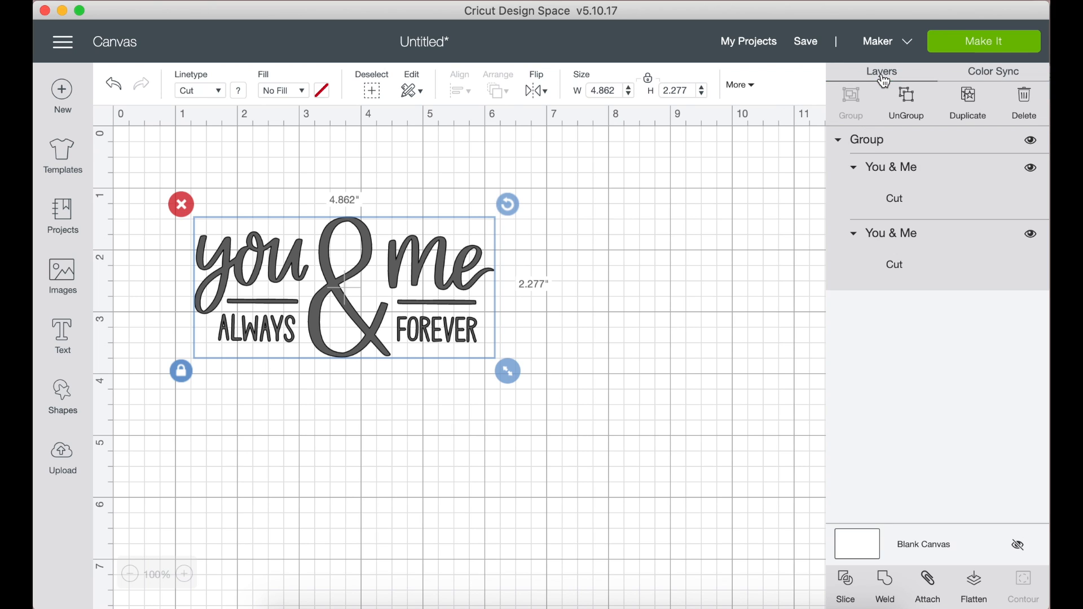
Step: Recolour the whole grouped design with the custom red material colour #e23c3c
click(346, 286)
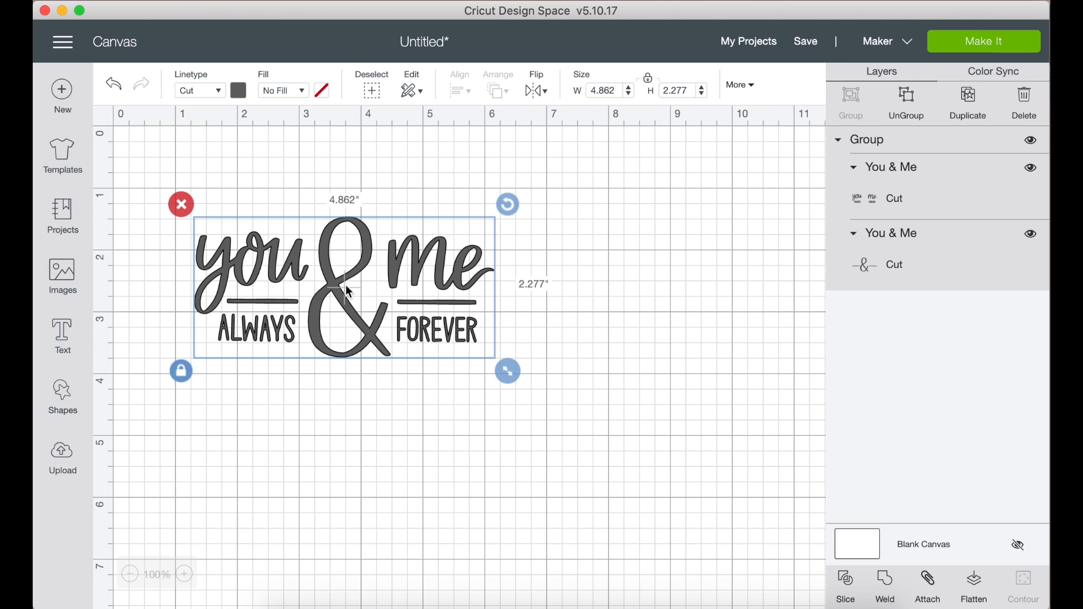
click(239, 92)
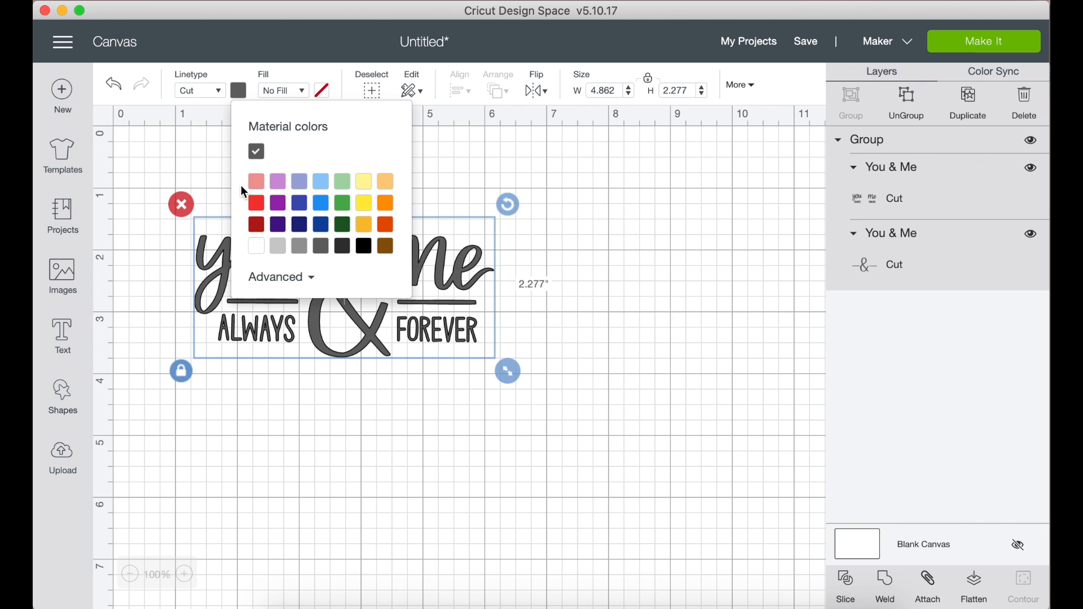
click(257, 203)
click(307, 285)
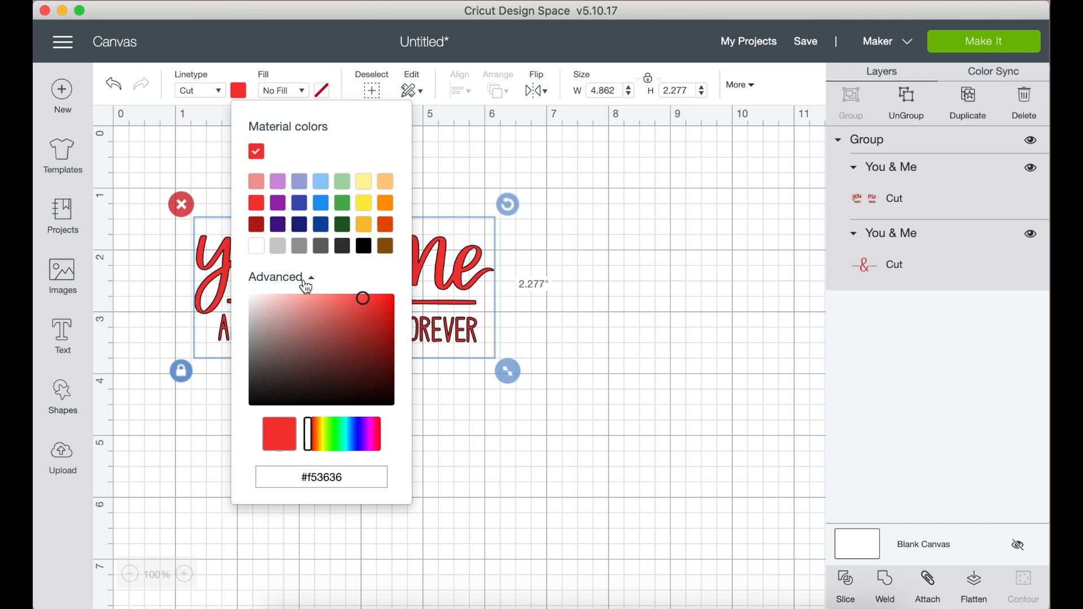
click(343, 306)
drag(377, 326, 356, 307)
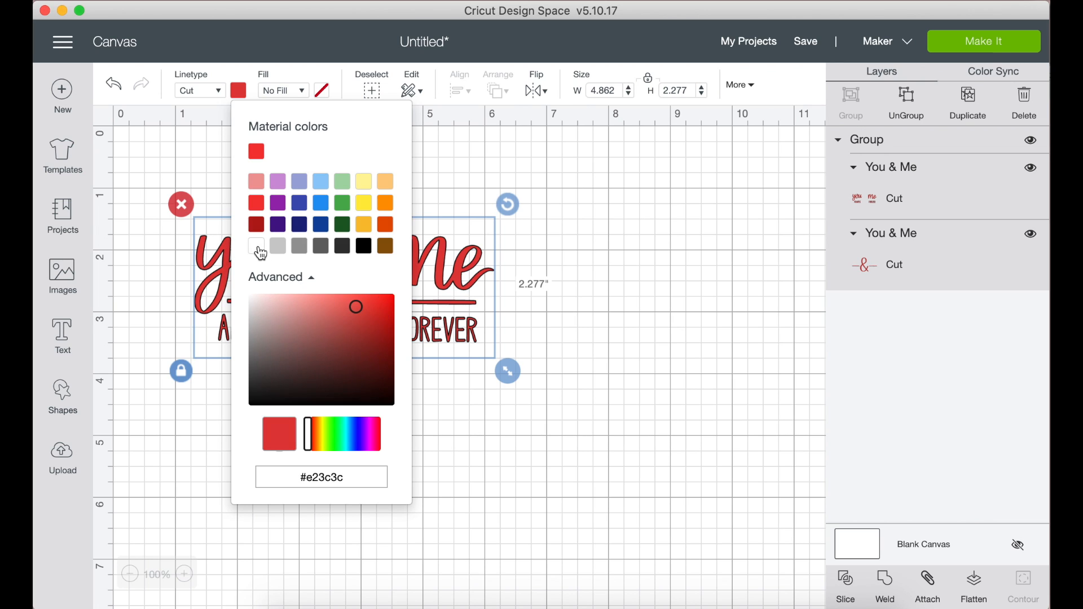
click(299, 280)
click(458, 176)
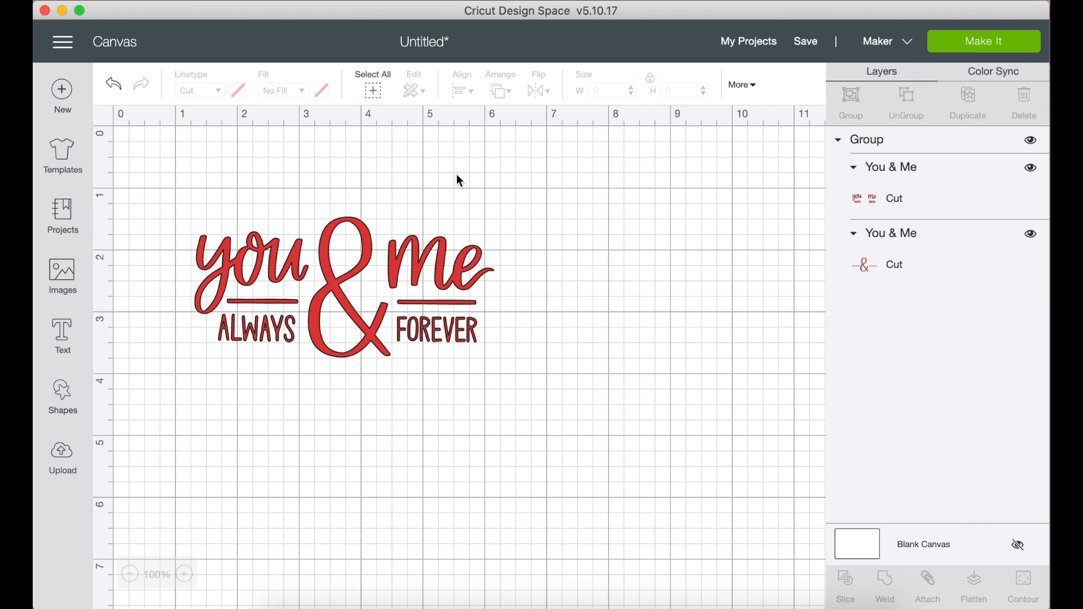
Step: Ungroup the red design and select only its words part
click(372, 344)
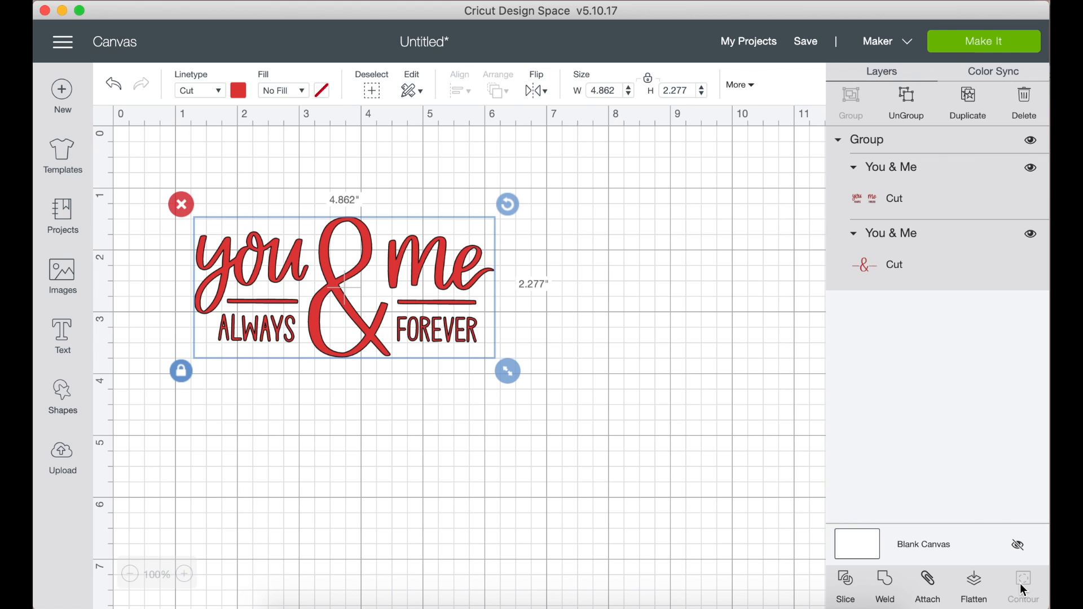
click(915, 107)
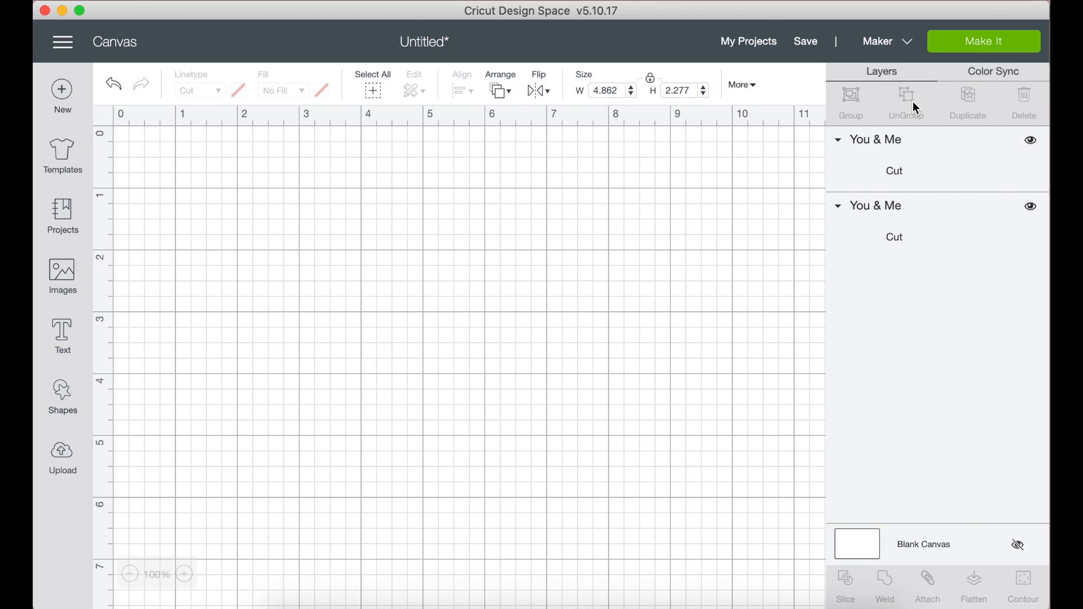
click(439, 253)
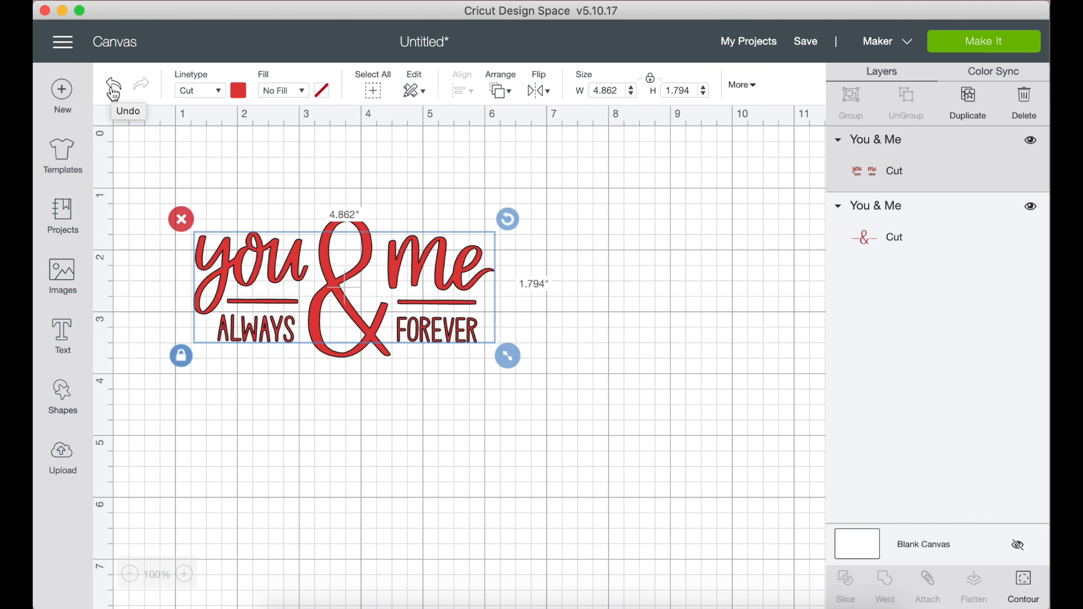
Step: Review the linetype and fill options for the selected words part, along with the list of machine models
click(218, 92)
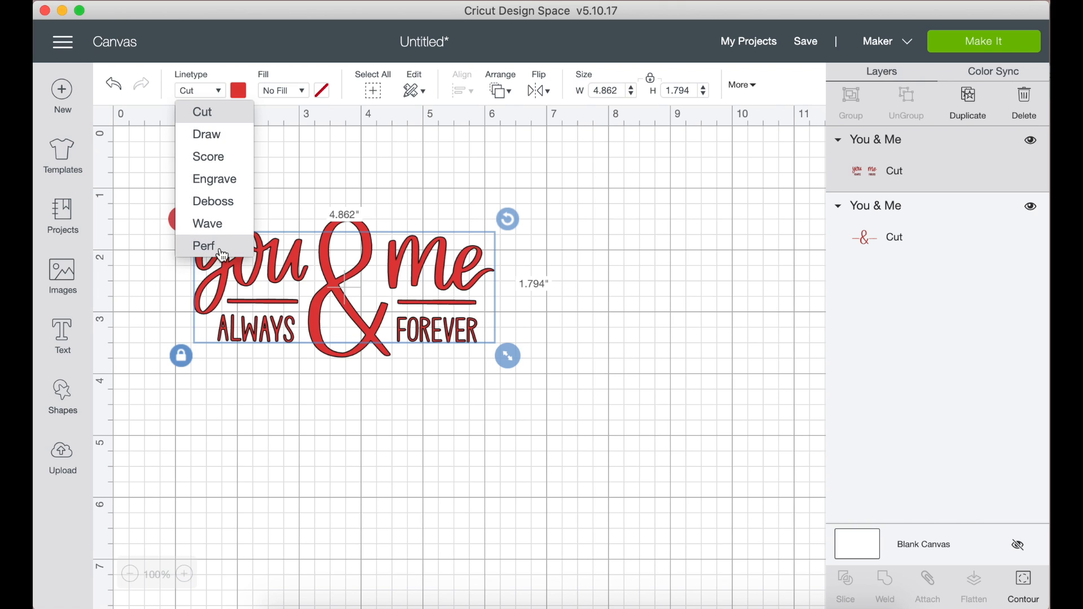
click(879, 46)
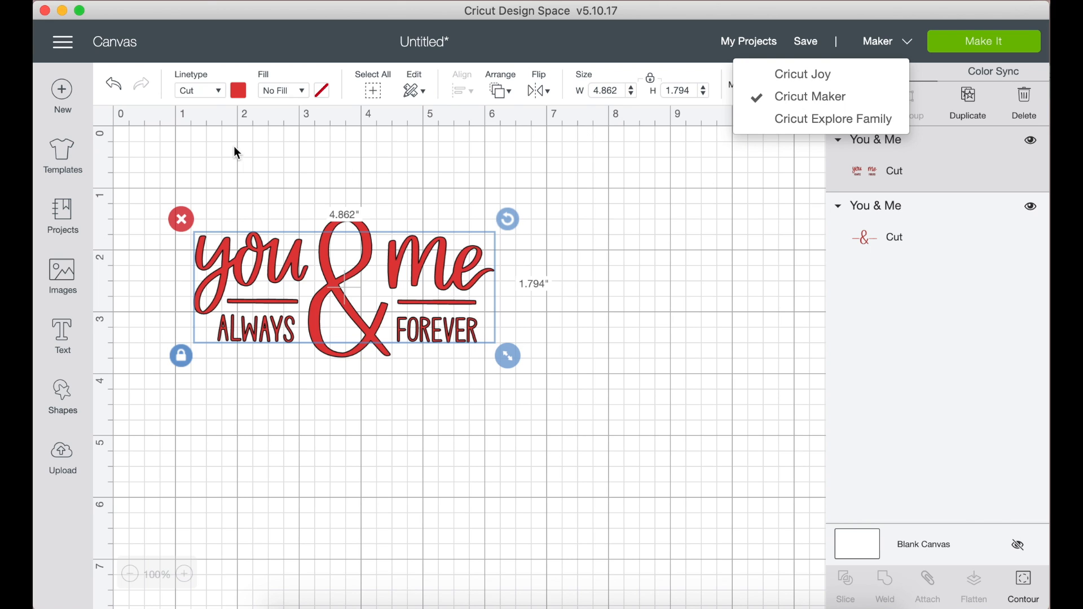
click(205, 92)
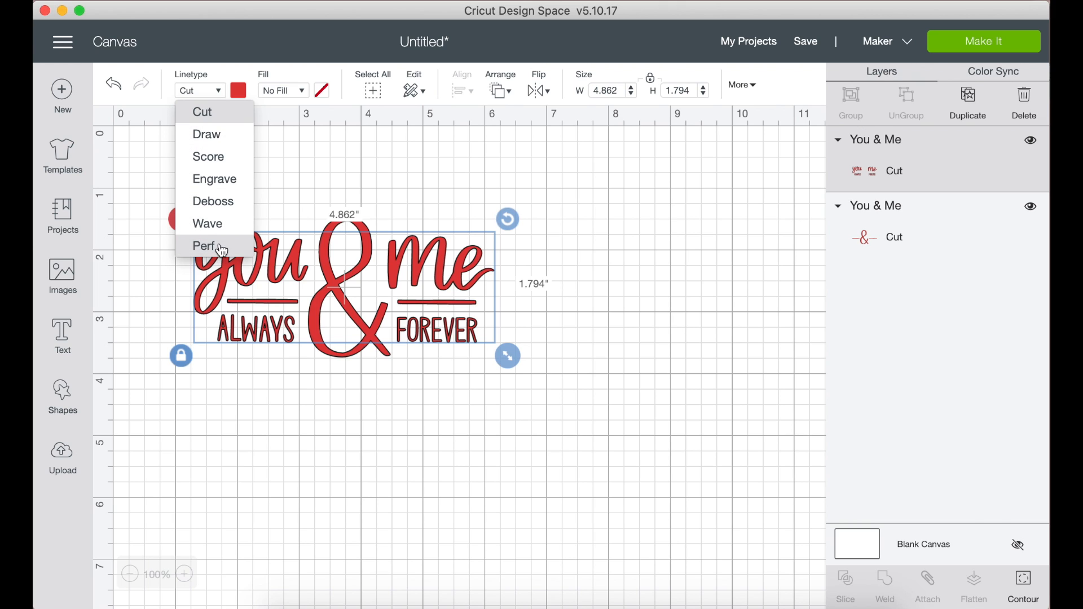
click(299, 151)
click(296, 289)
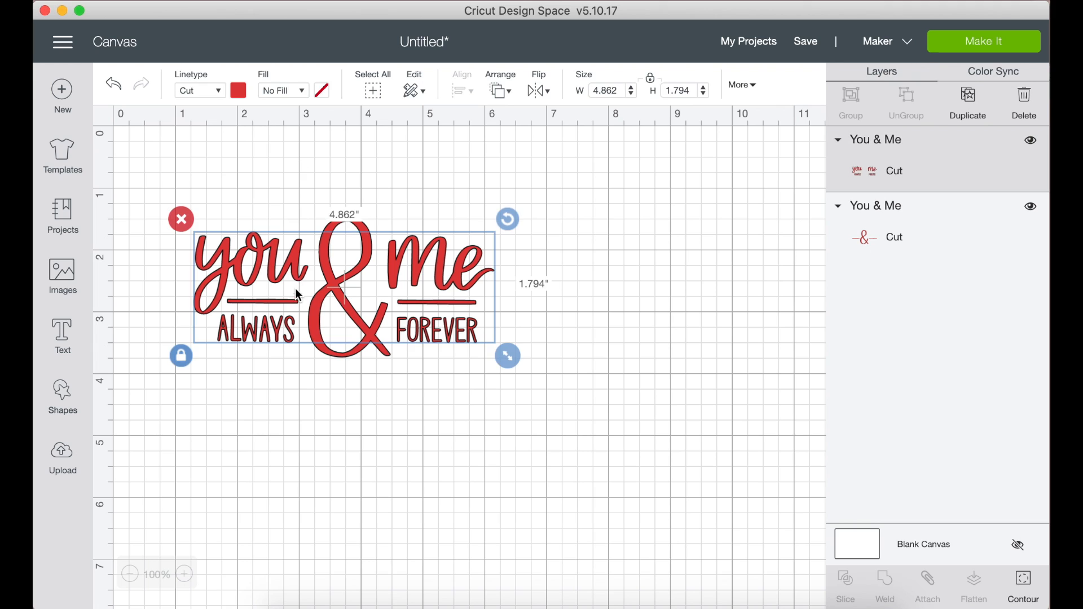
click(303, 92)
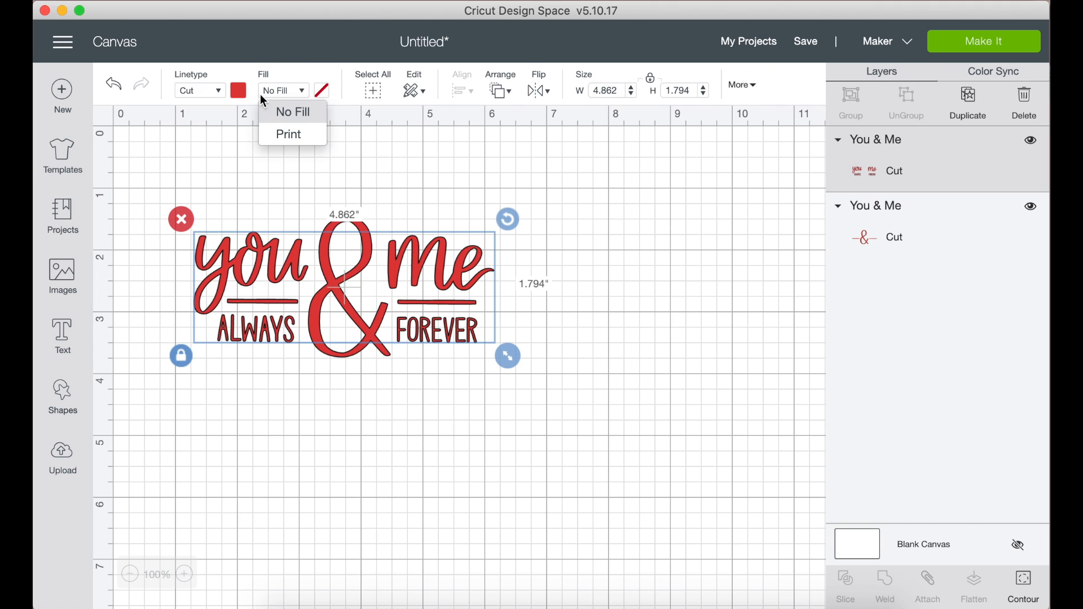
click(332, 94)
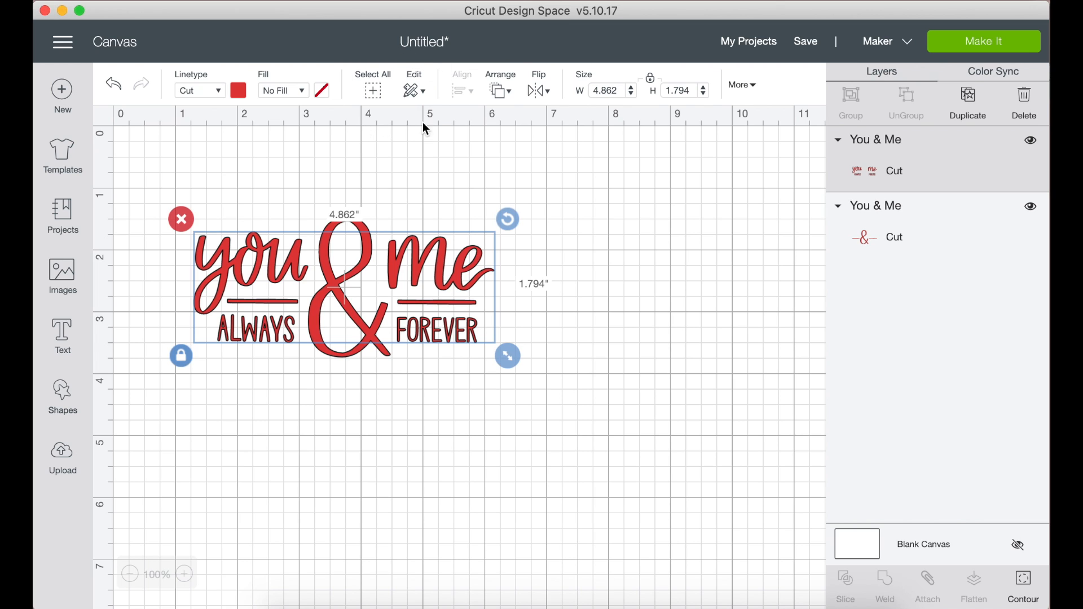
Step: Select everything on the canvas and review the available Edit options for the selection
click(374, 91)
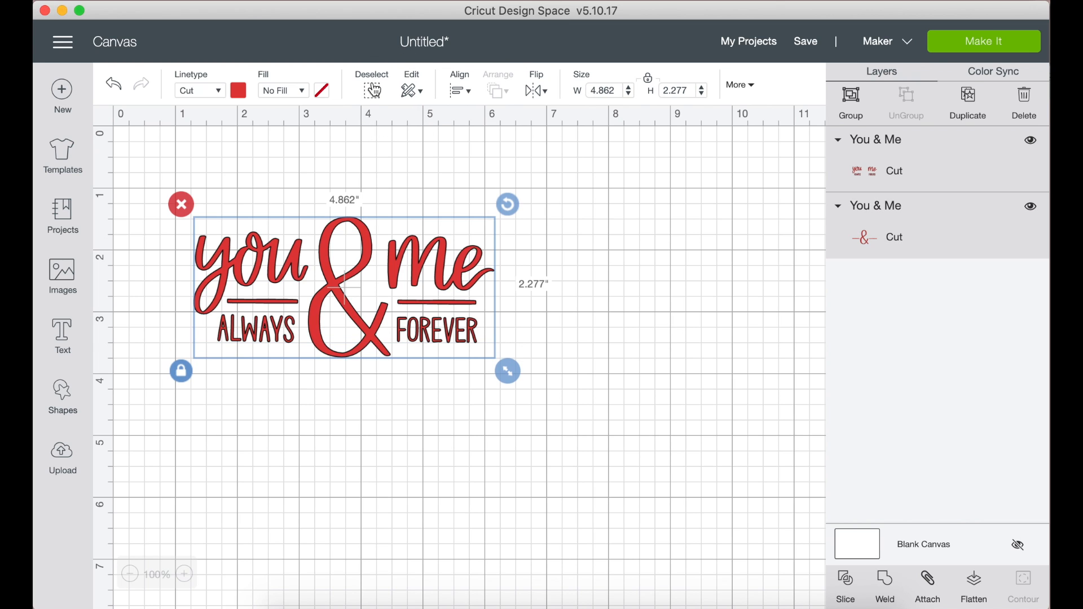
click(375, 91)
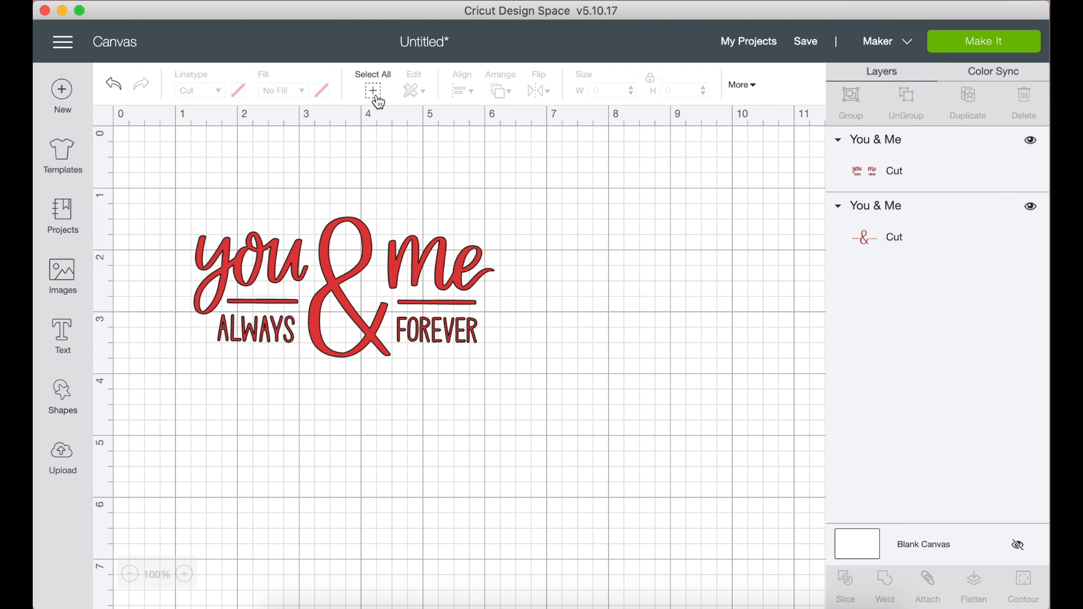
click(378, 101)
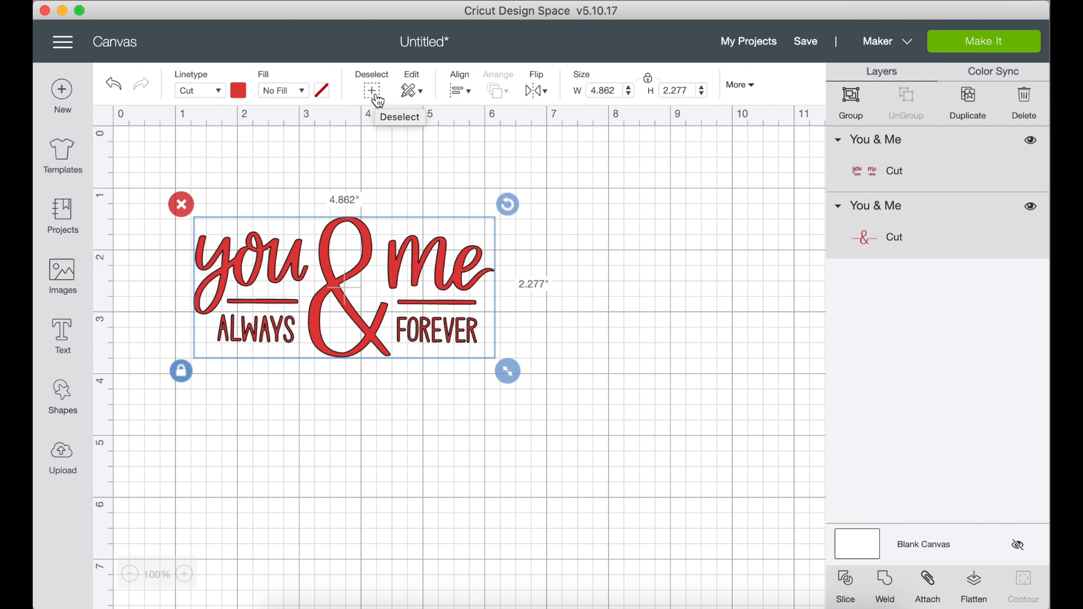
click(415, 91)
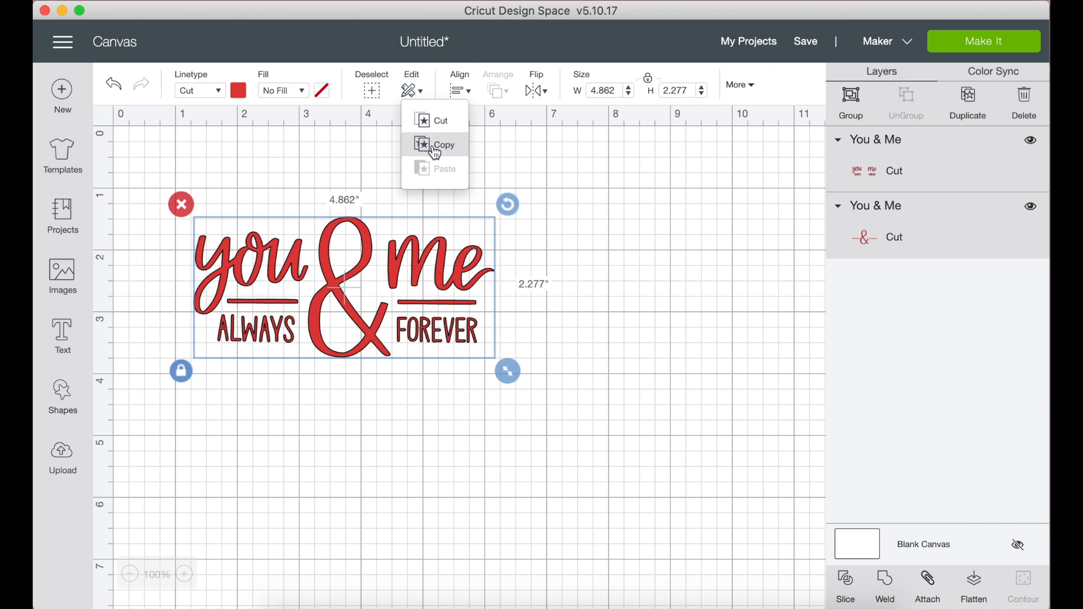
click(514, 146)
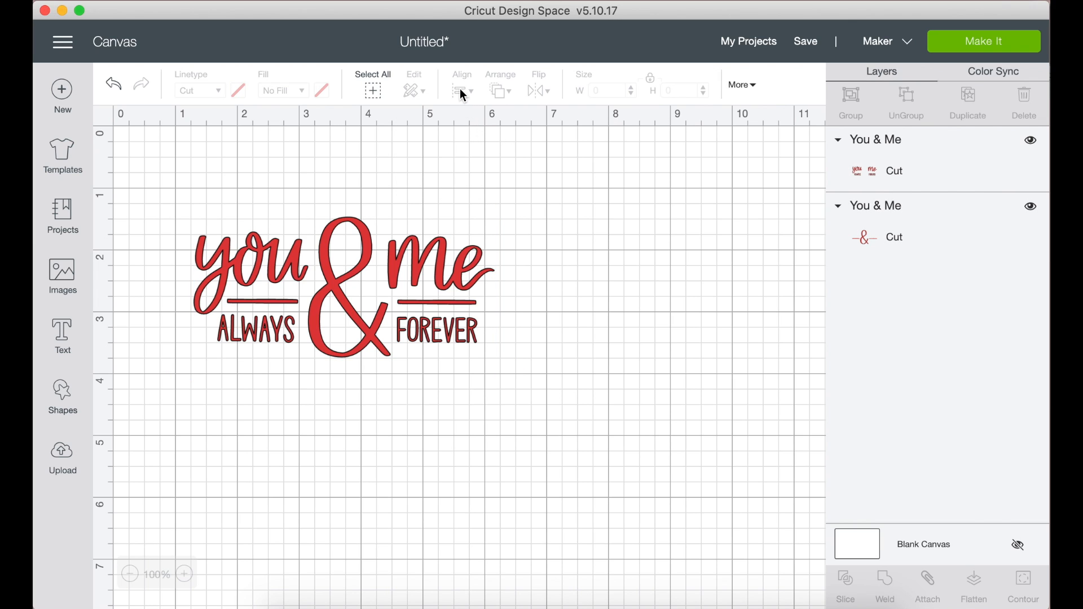
Step: Move only the words part about 1.5 inches to the right, leaving the ampersand part in place
key(super+a)
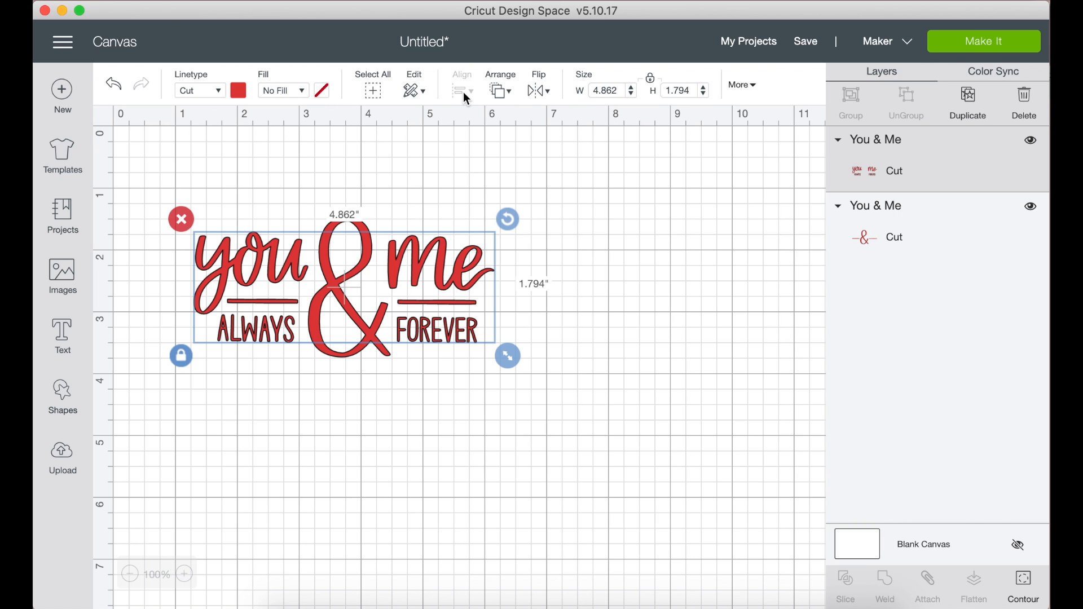
click(434, 376)
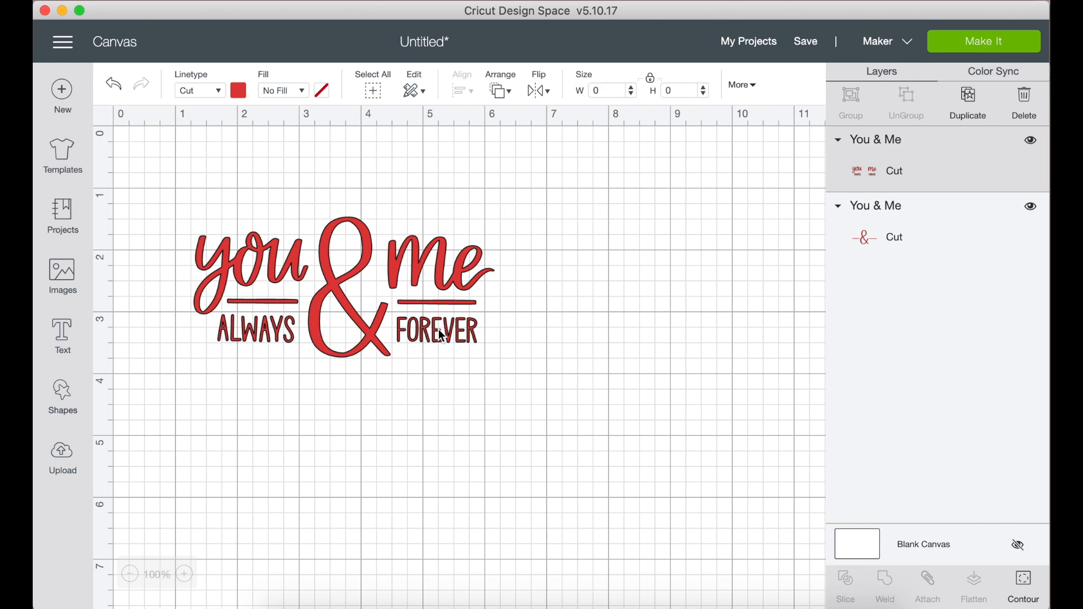
drag(442, 336, 537, 337)
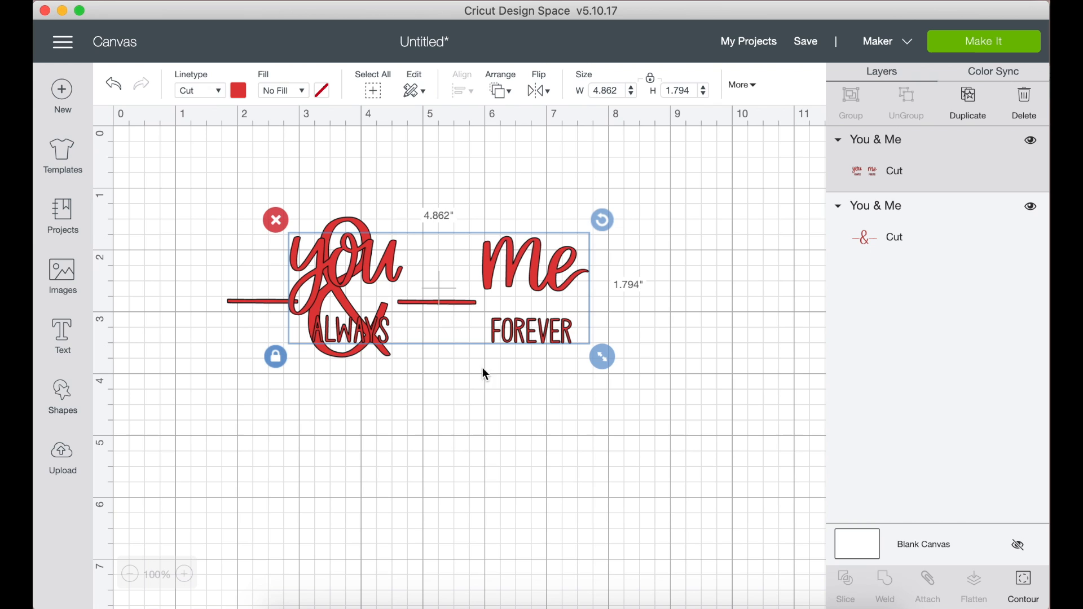
Step: Select the words part and the ampersand part together and align them with Center Horizontally
click(190, 169)
drag(190, 169, 648, 442)
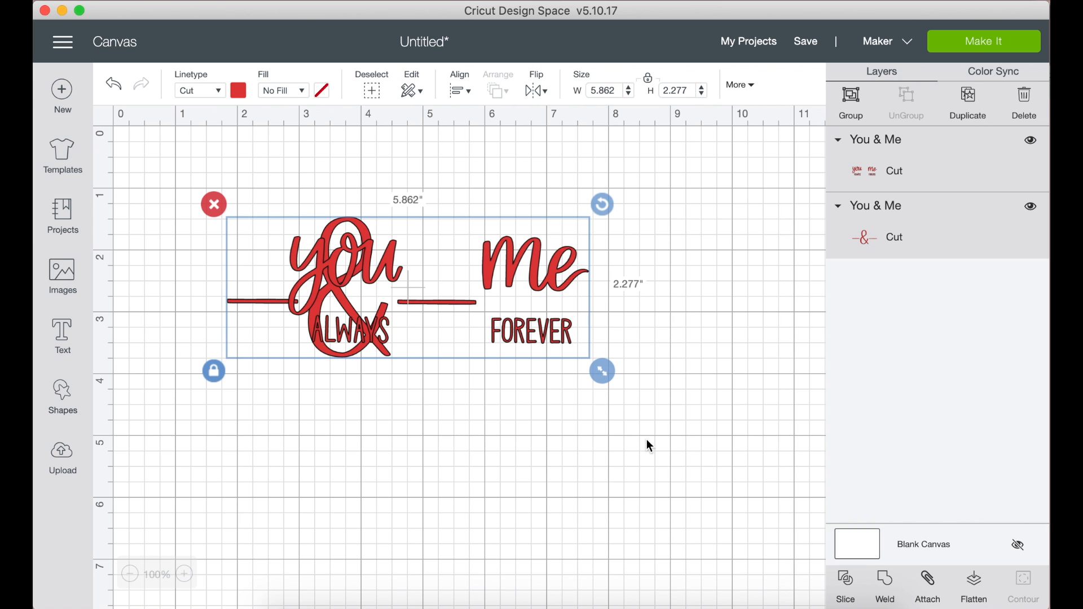
click(464, 97)
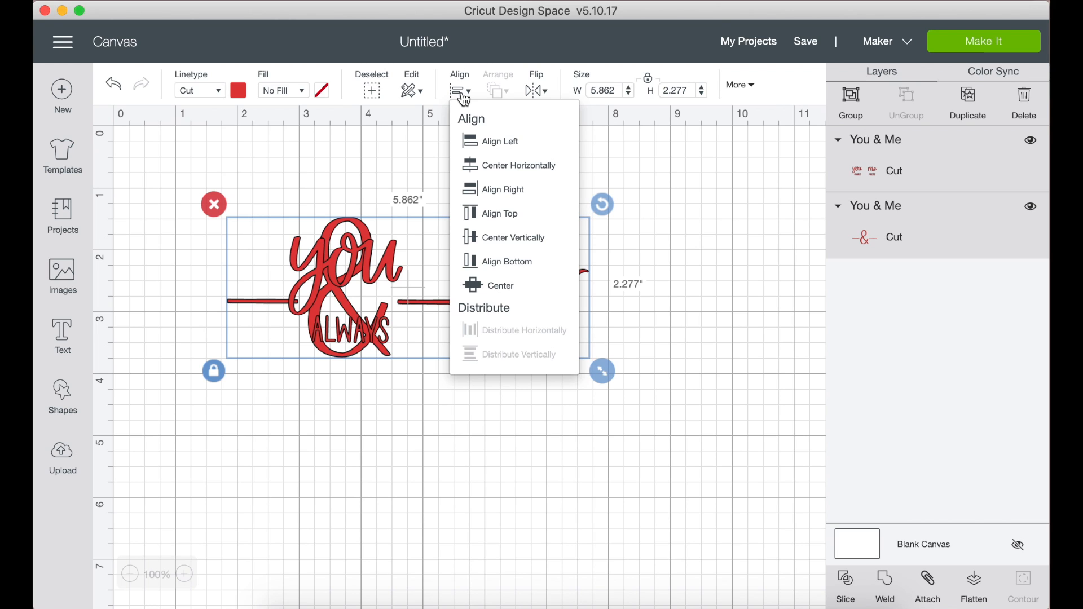
click(532, 166)
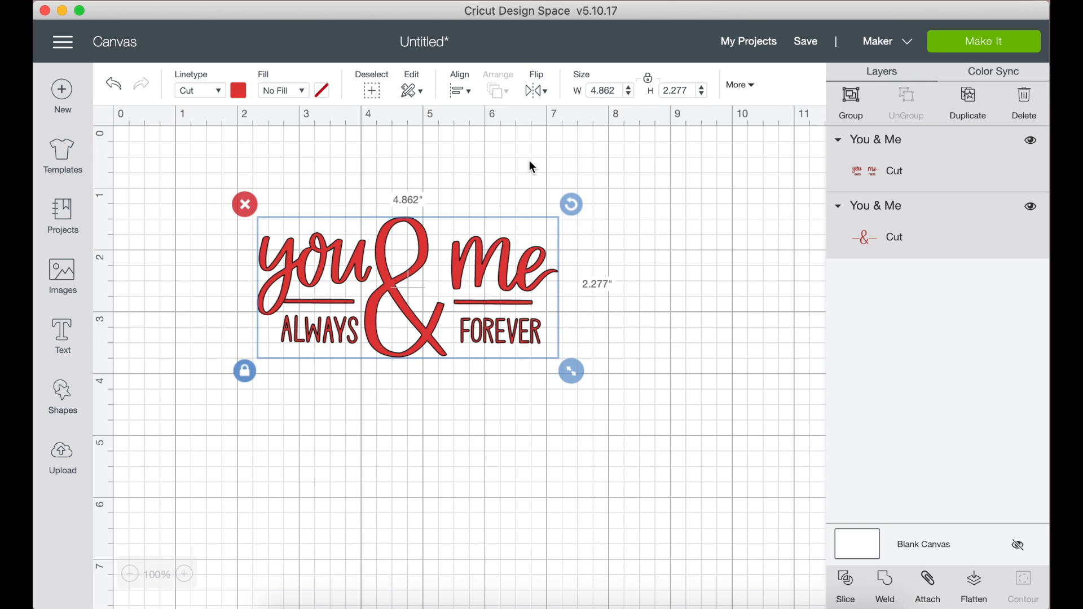
Step: Review the remaining alignment options and the flip options for the selected parts
click(461, 91)
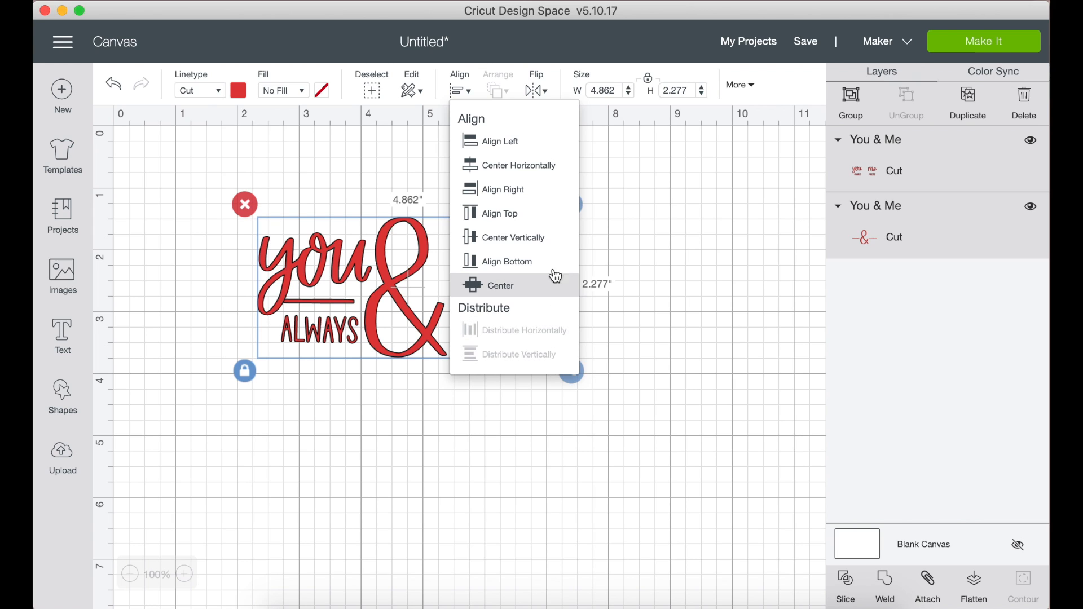
click(545, 95)
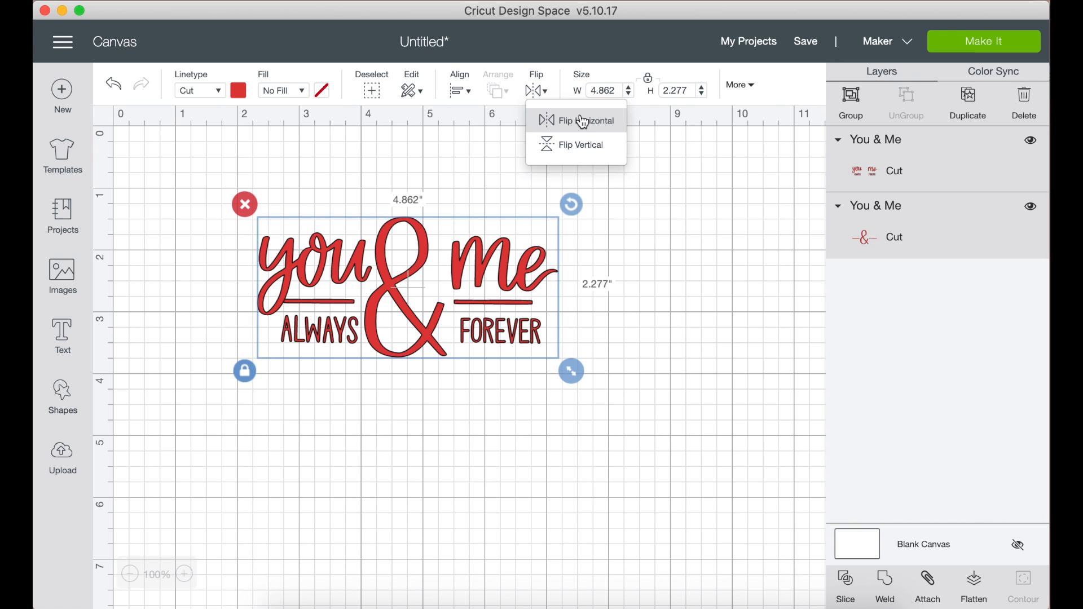
Step: Set the whole selected design's width to 6 inches with proportions locked, then undo it and clear the selection
click(607, 89)
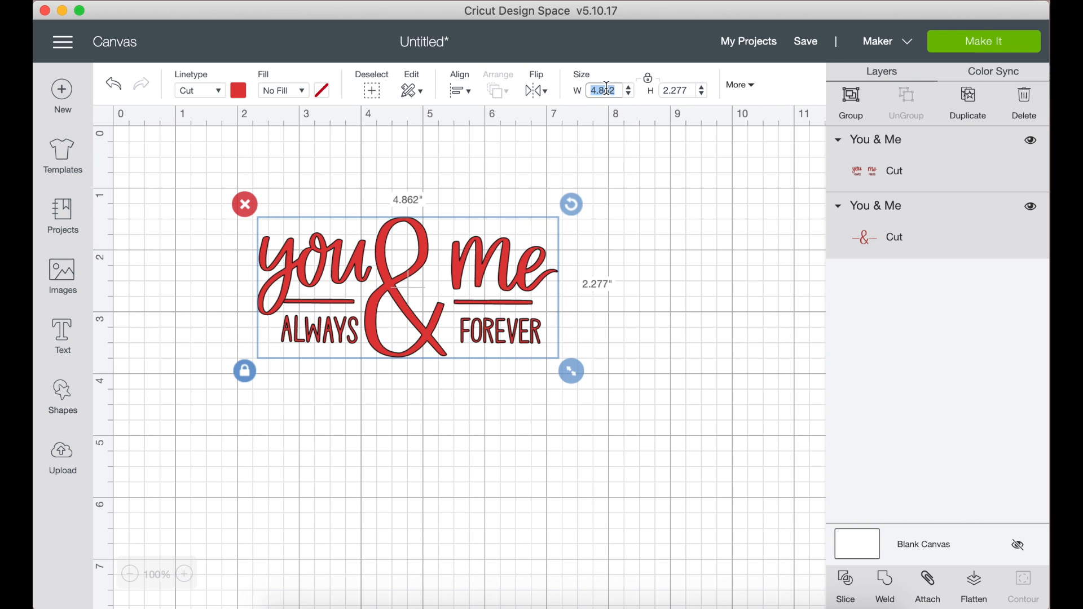
text(6)
key(Return)
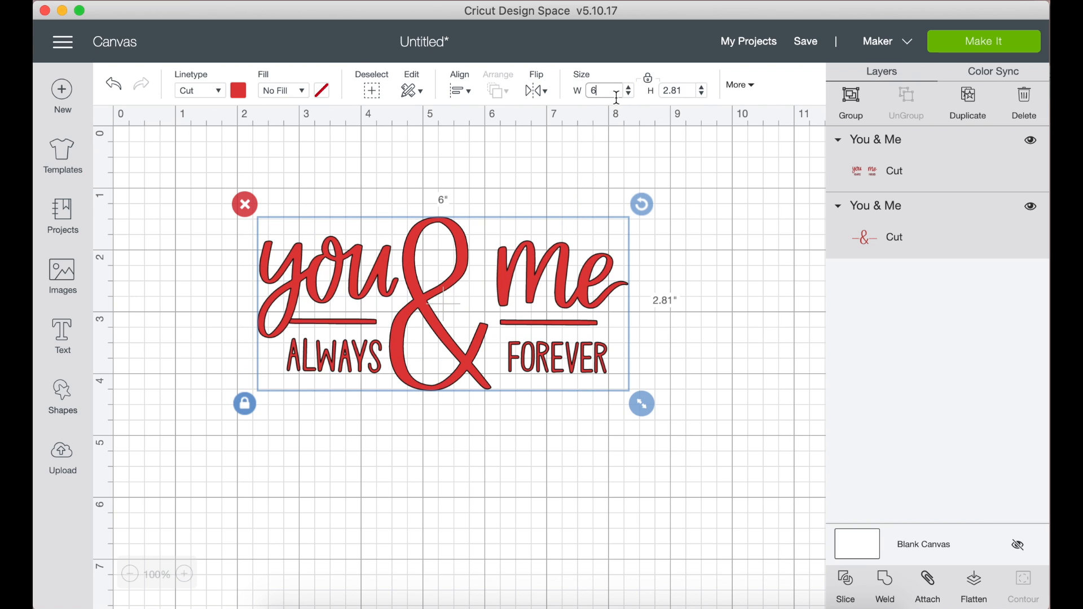
click(654, 177)
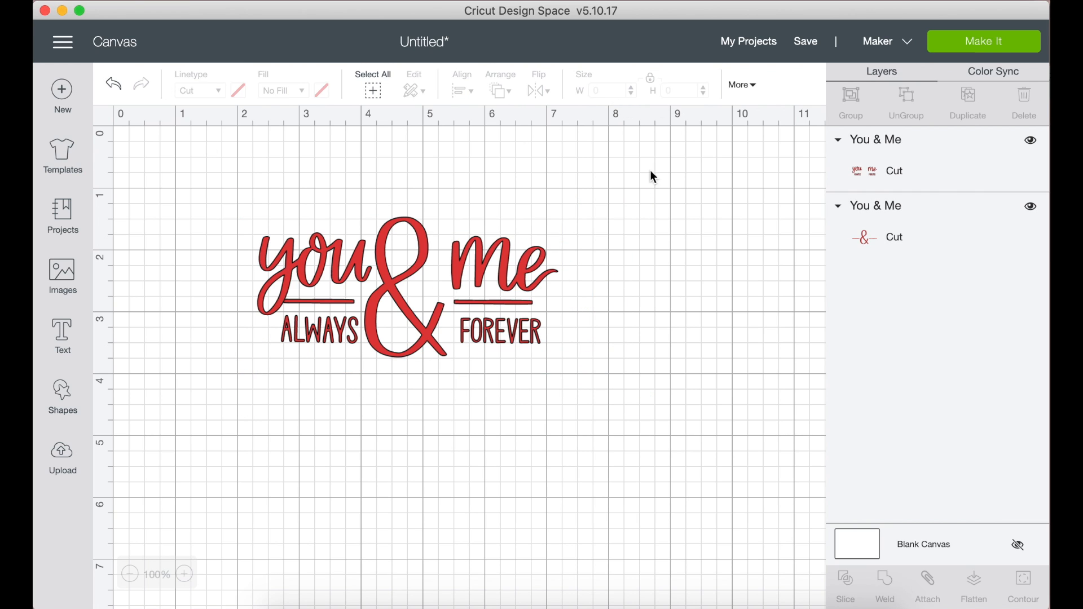
Step: Try a 3-inch width on the words part alone with its proportions locked, and undo the resize
click(421, 299)
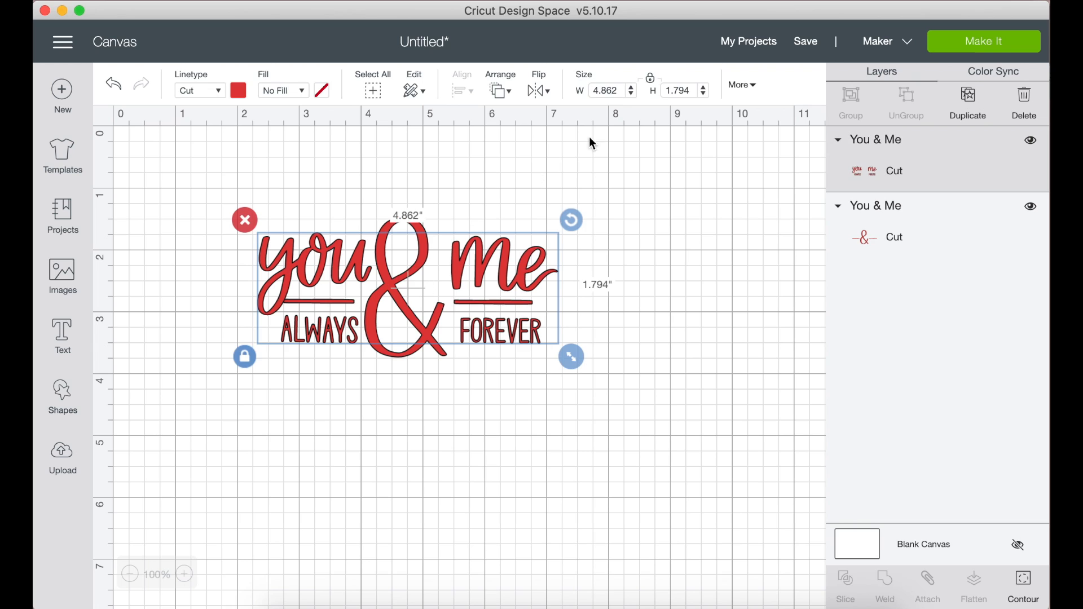
click(652, 82)
click(652, 81)
click(246, 362)
click(618, 92)
text(3)
key(Return)
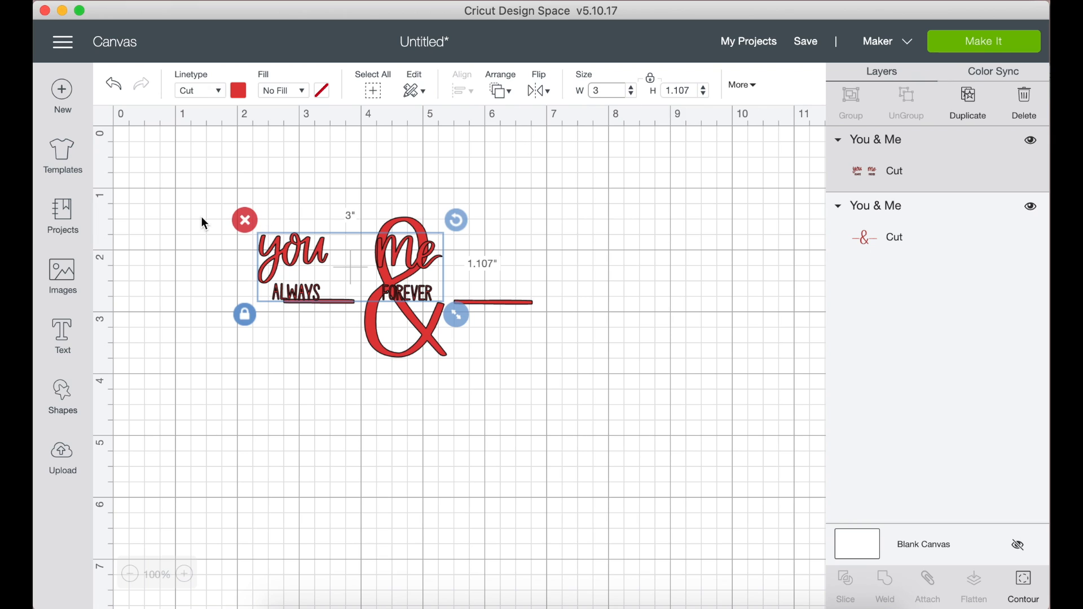
click(113, 83)
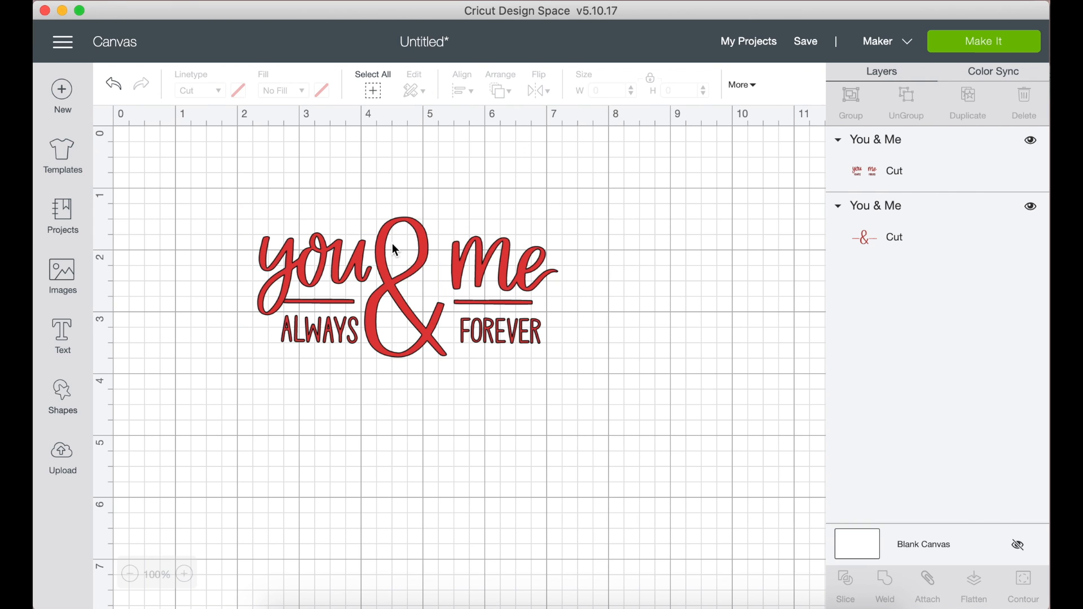
Step: Unlock the words part's proportions, try a width of 3 inches, and undo the resize
click(393, 263)
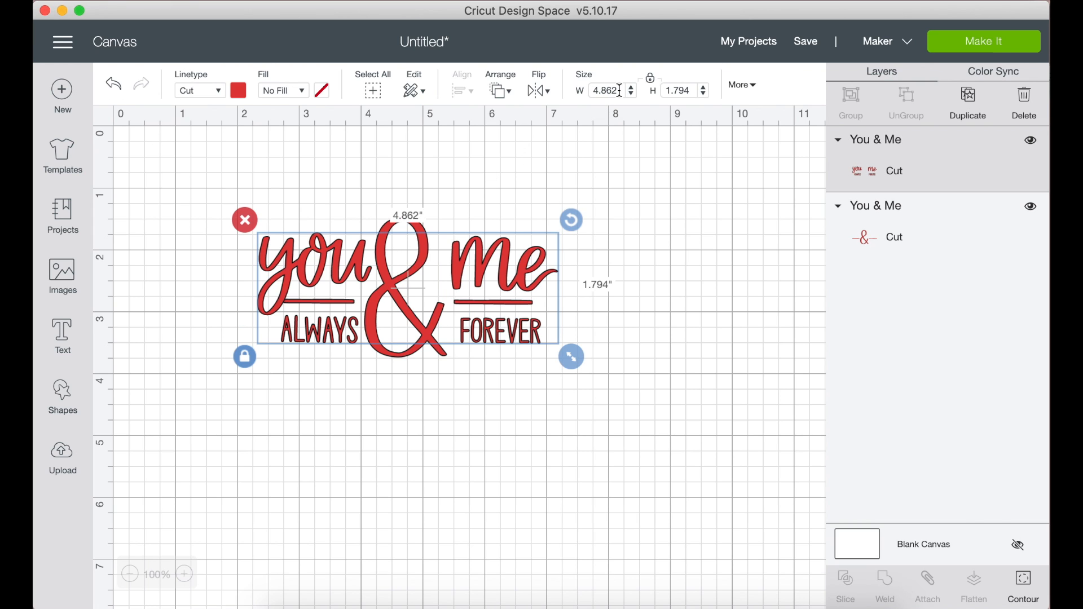
click(653, 81)
click(624, 92)
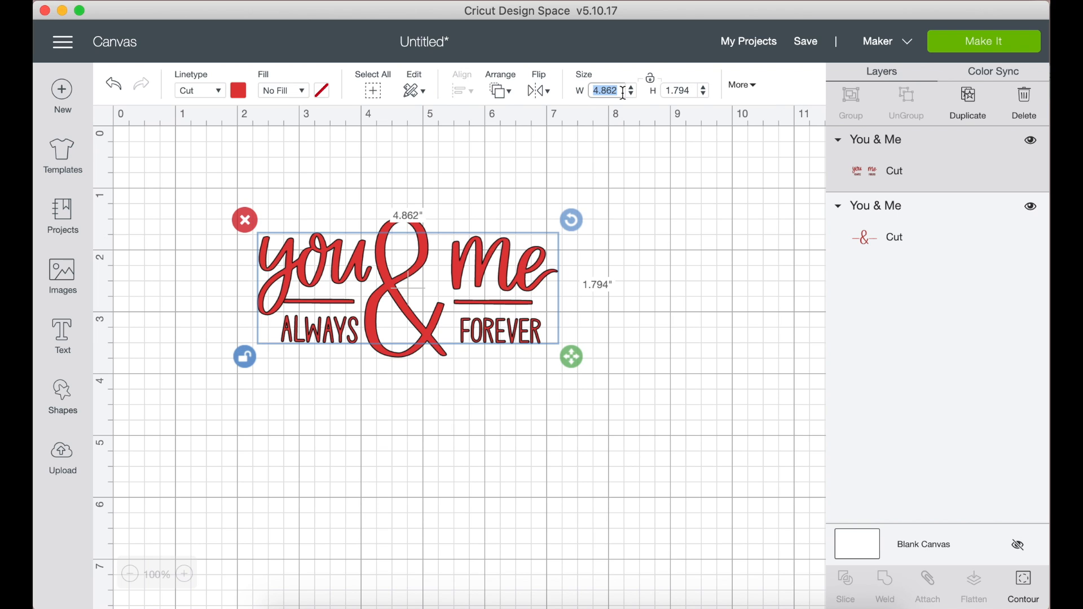
text(3)
key(Return)
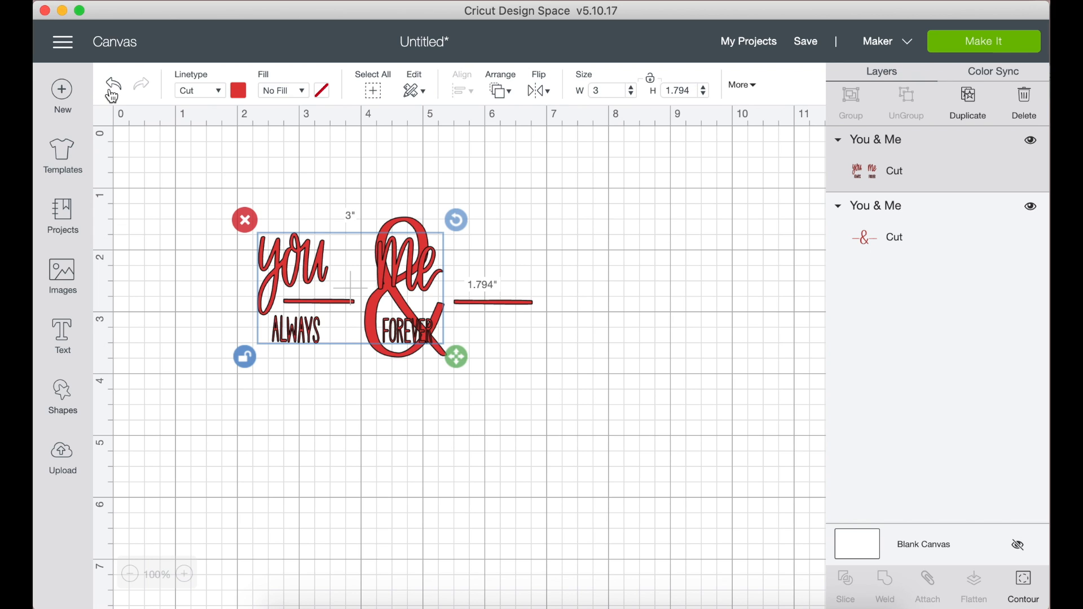
click(609, 142)
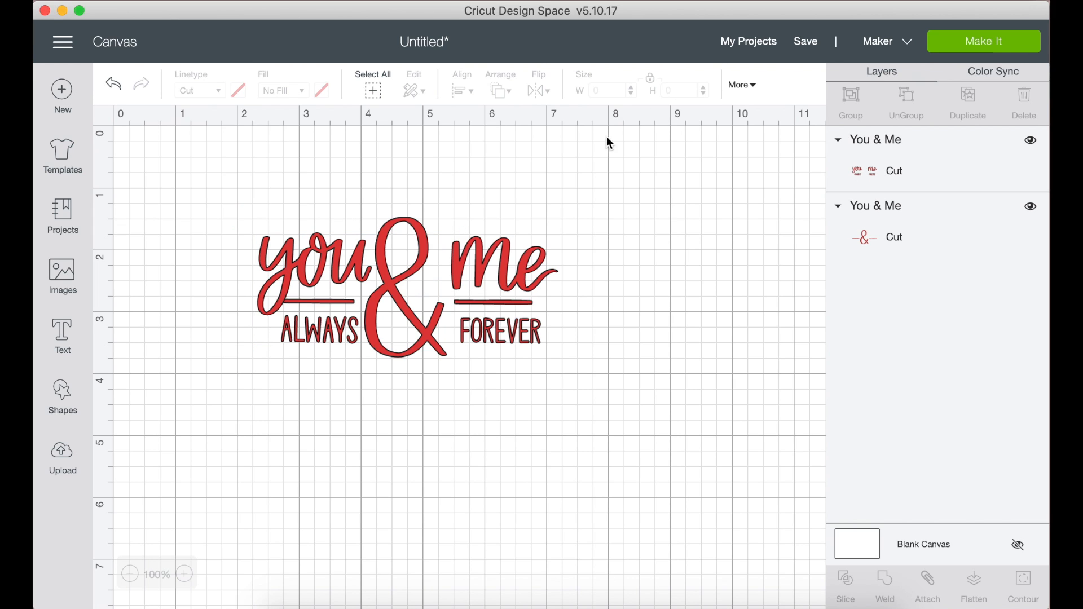
Step: Review the additional toolbar options and the list of selectable Cricut machine models
click(757, 85)
click(887, 43)
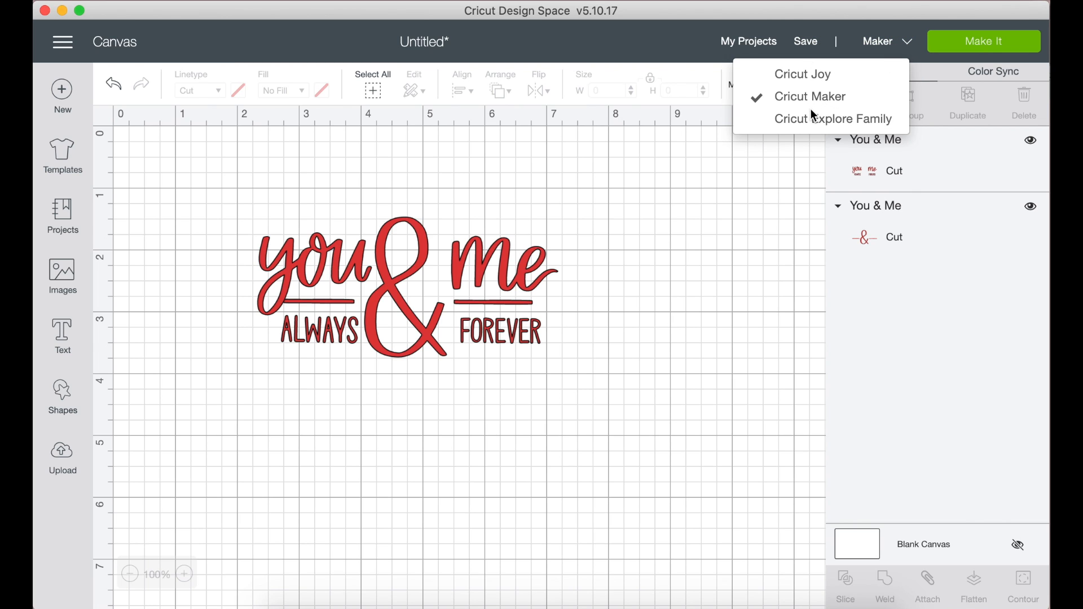
Step: Start saving the project under the name "you and me" and cancel without saving
click(808, 44)
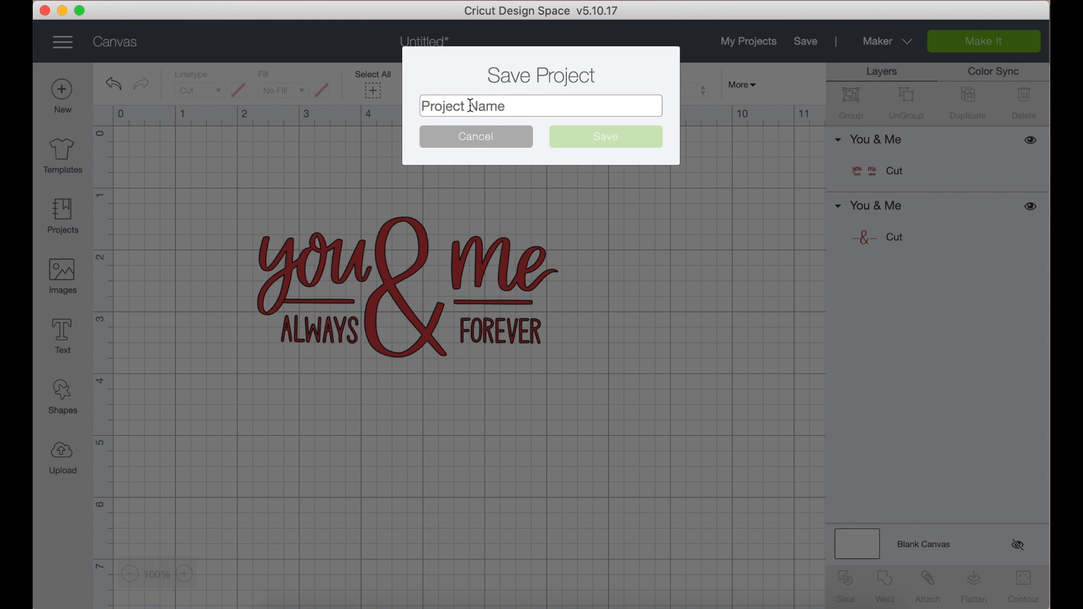
text(you and me)
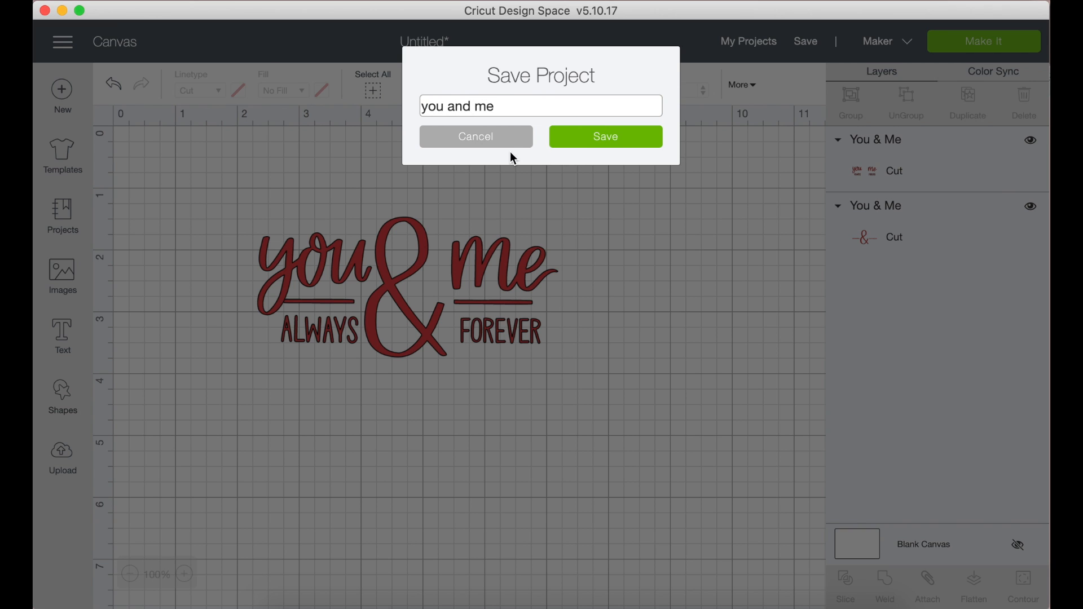
click(484, 137)
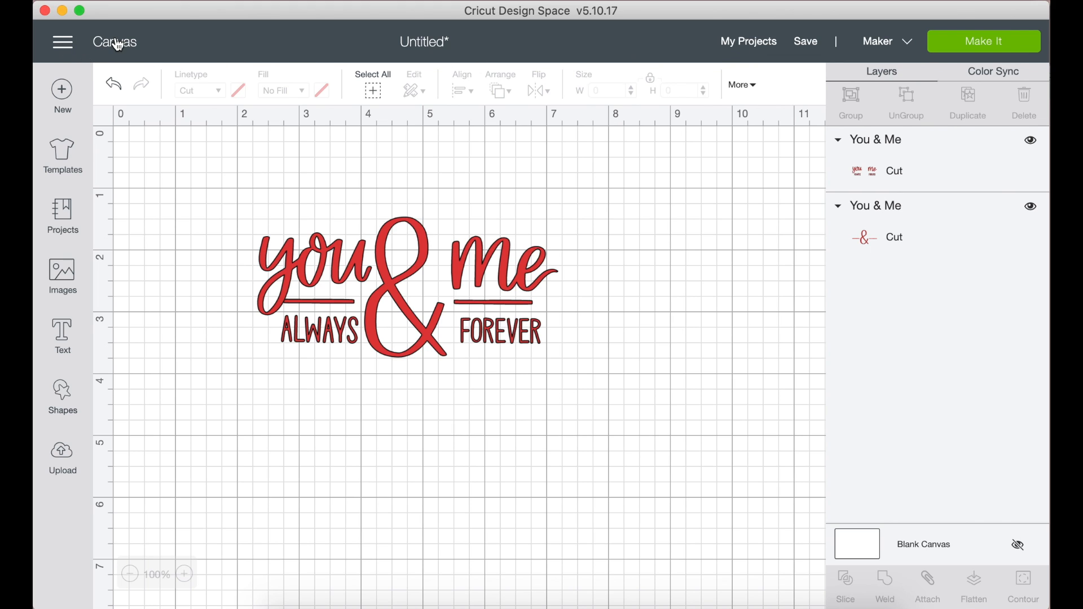
Step: Review the main menu's setup, account and settings entries, and return to the canvas
click(63, 44)
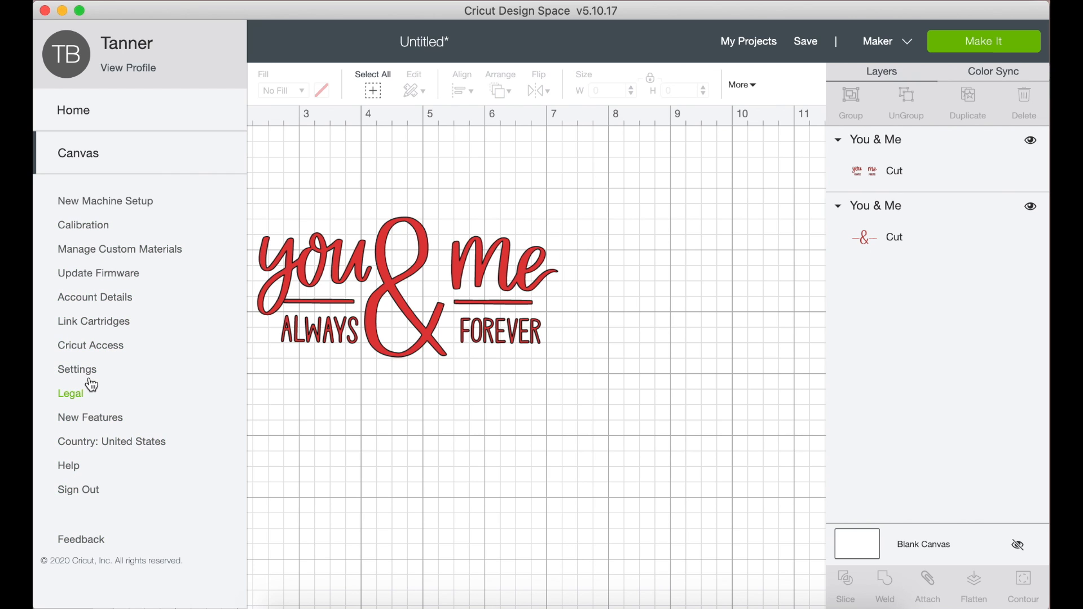
click(258, 140)
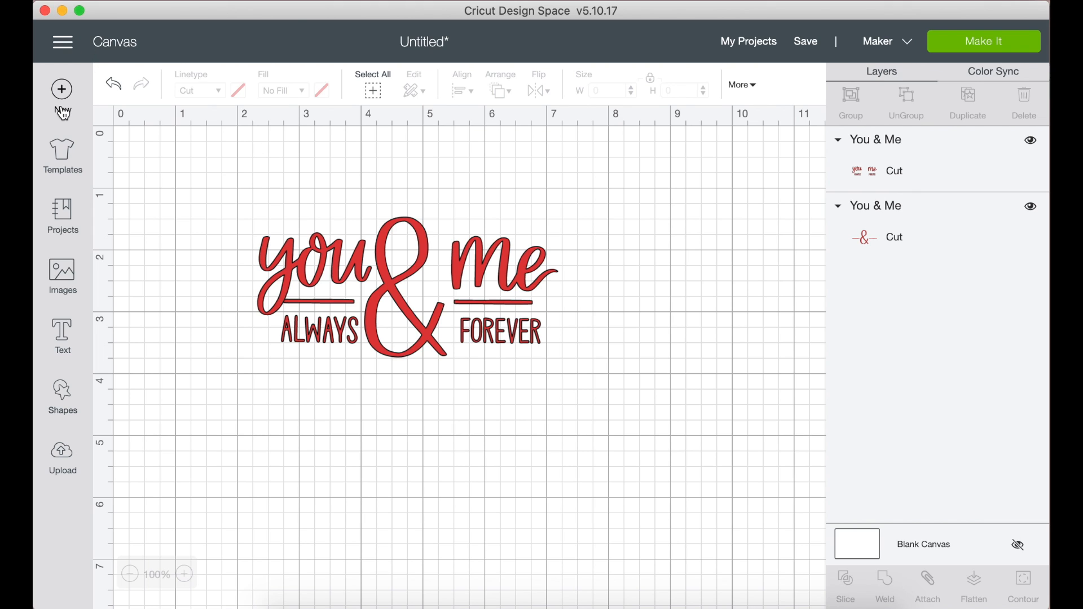
Step: Browse the template gallery from aprons down to cards, polos and t-shirts, and return to the canvas
click(65, 157)
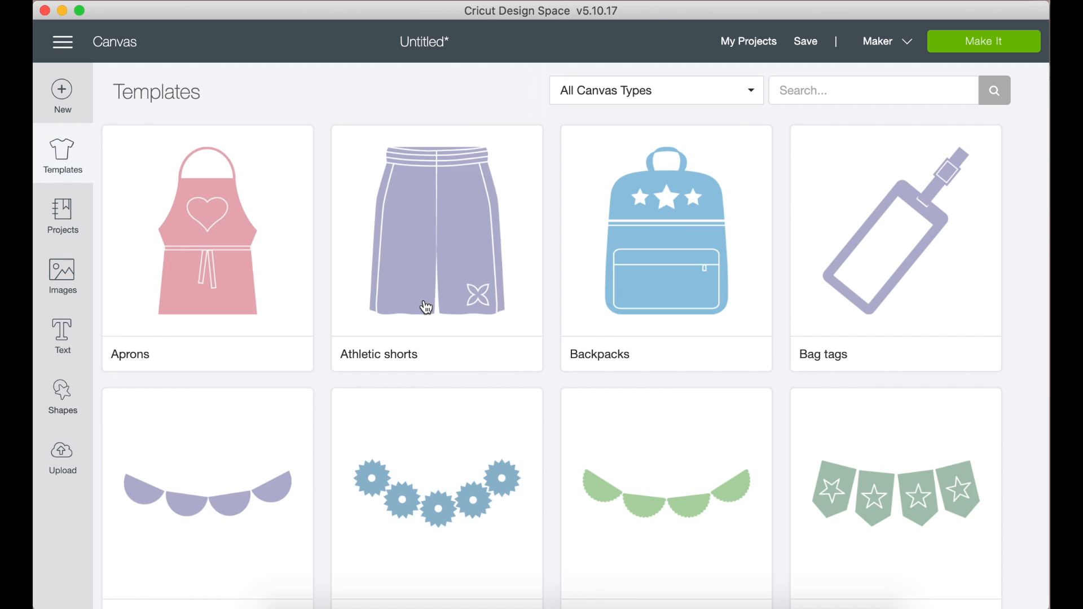
scroll(427, 307, down, 3)
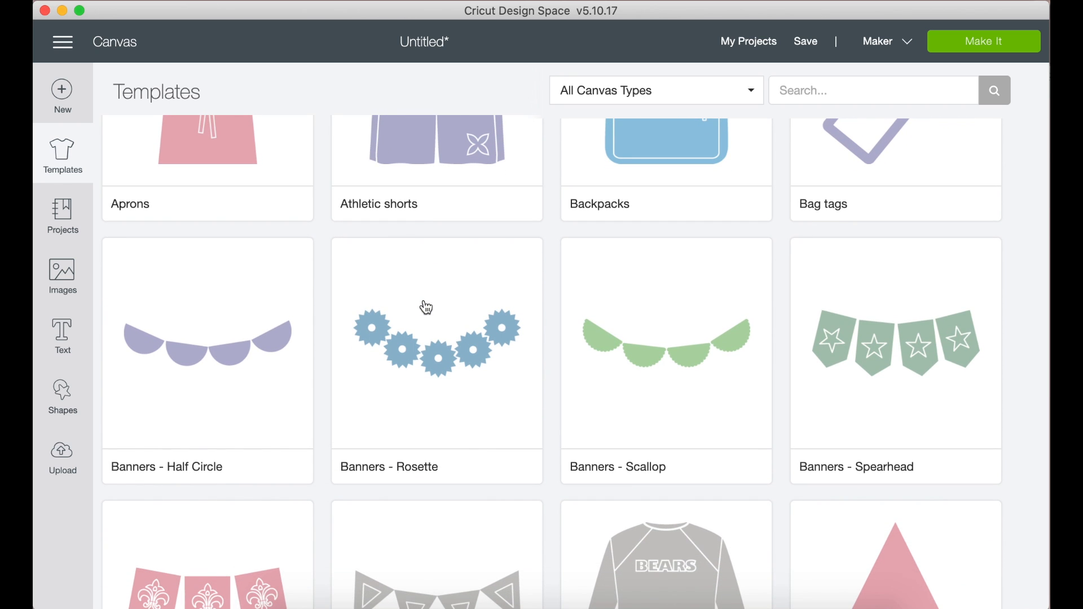
scroll(427, 307, down, 3)
scroll(427, 308, down, 4)
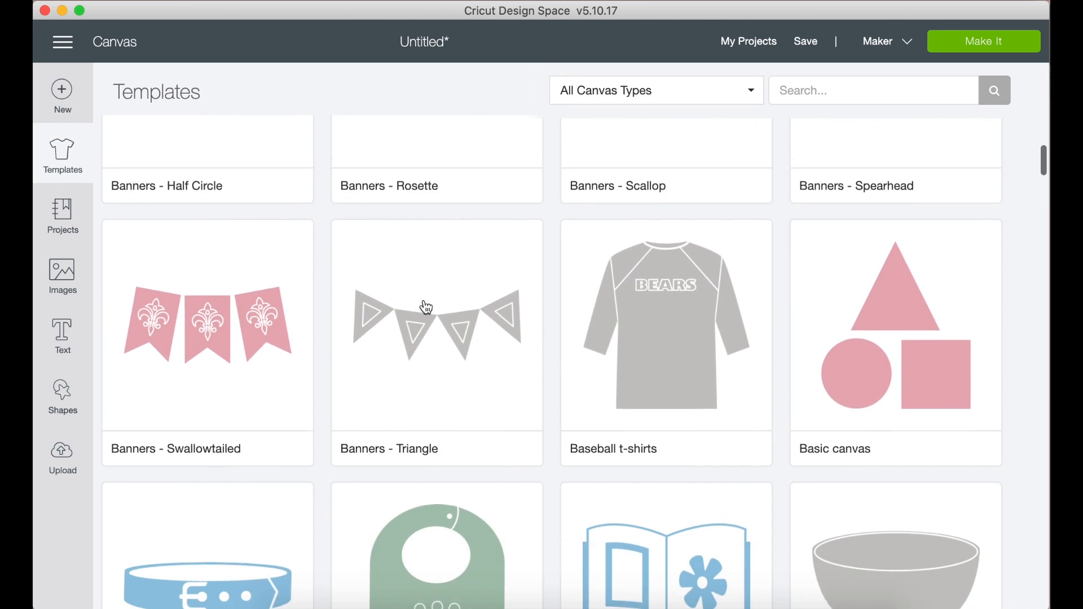
scroll(427, 307, down, 1)
scroll(427, 308, down, 4)
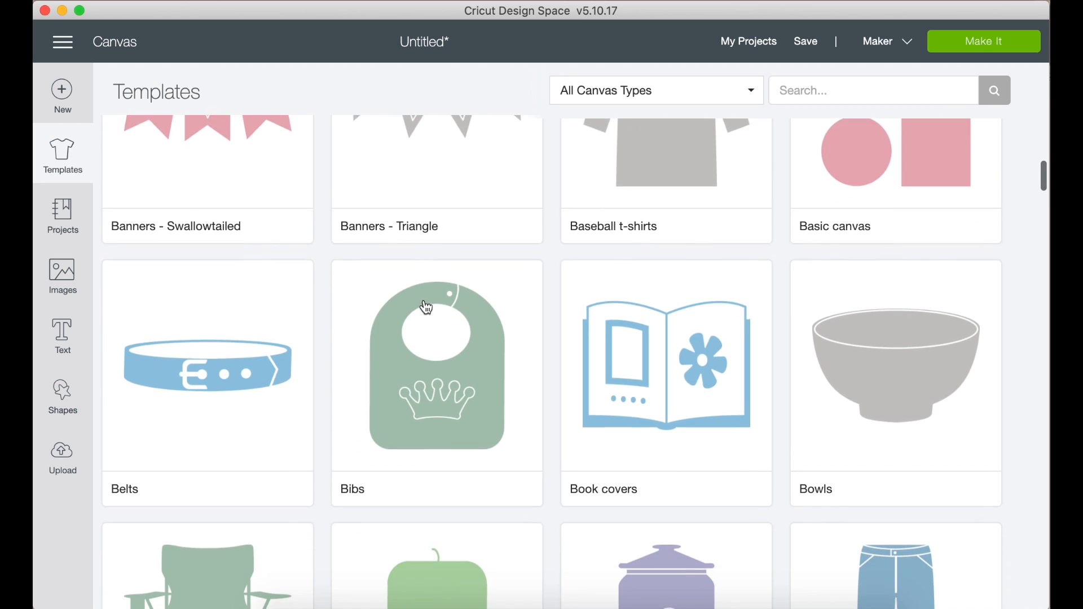
scroll(427, 307, down, 5)
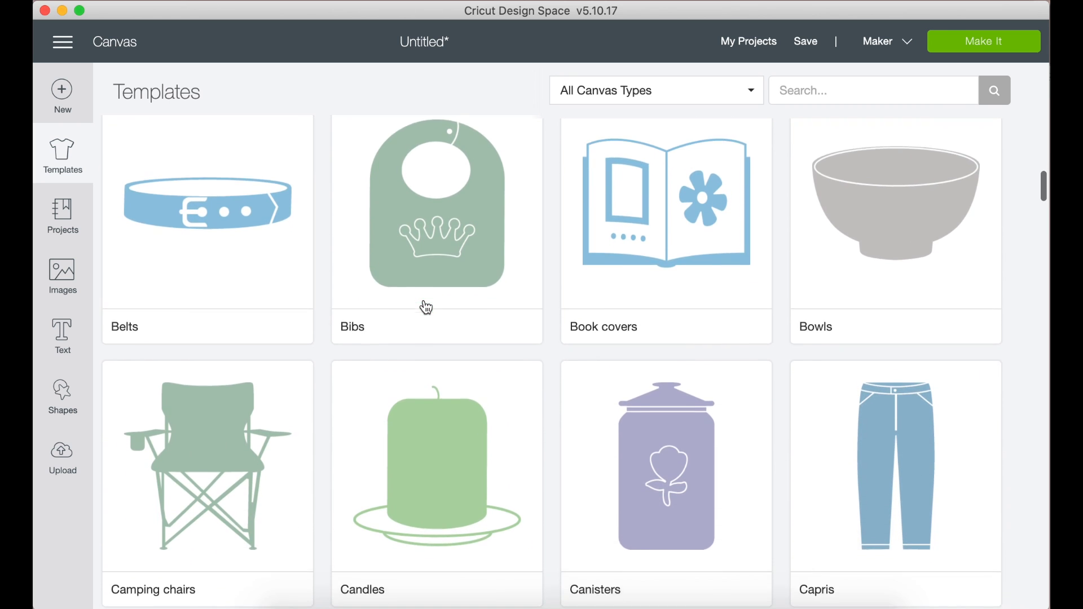
scroll(427, 307, down, 1)
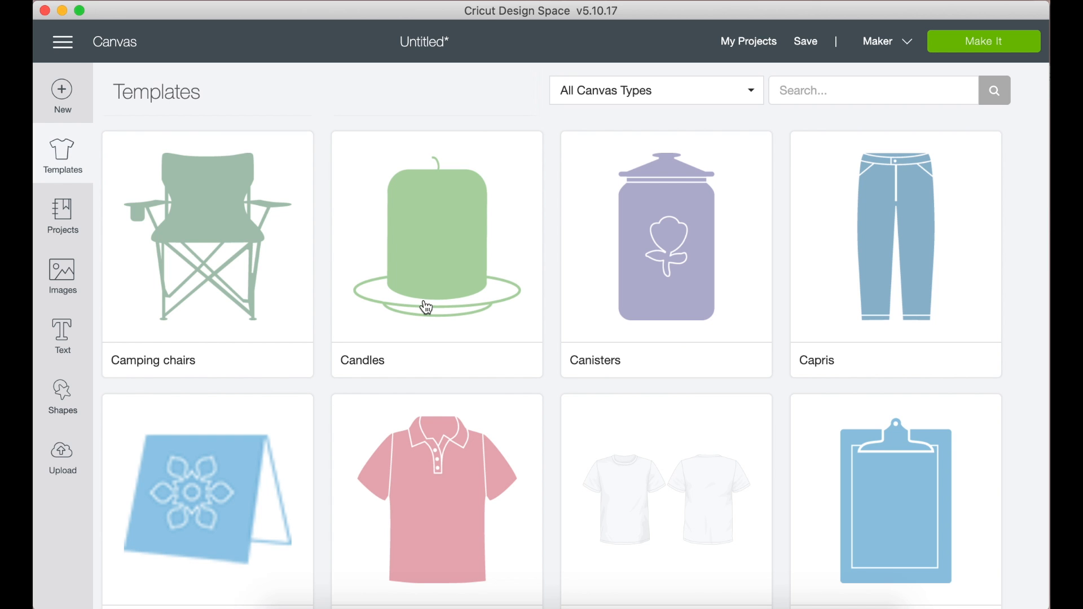
scroll(428, 307, down, 3)
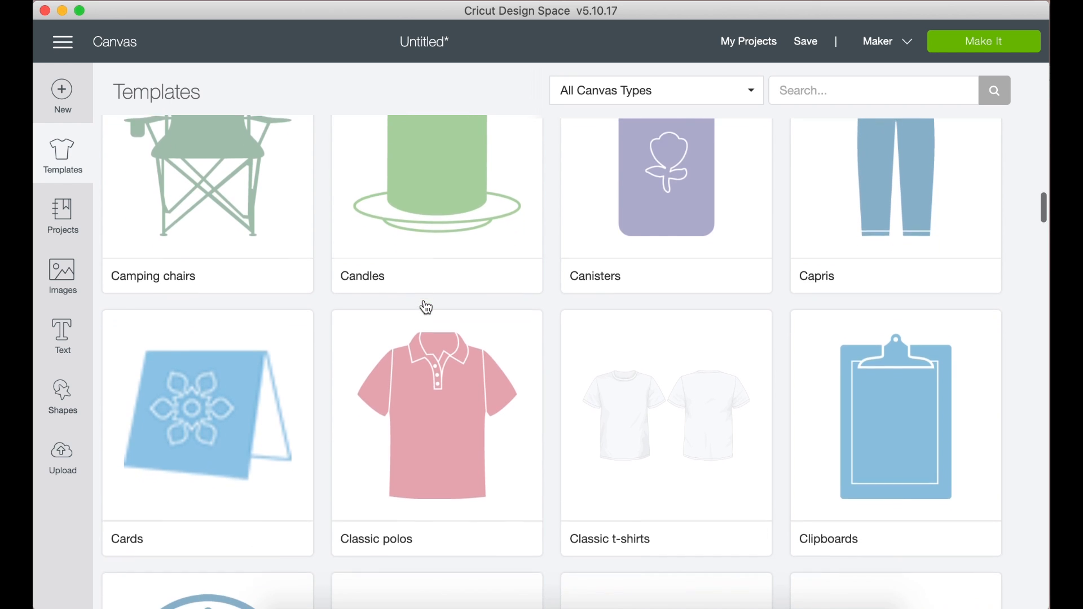
scroll(427, 307, down, 1)
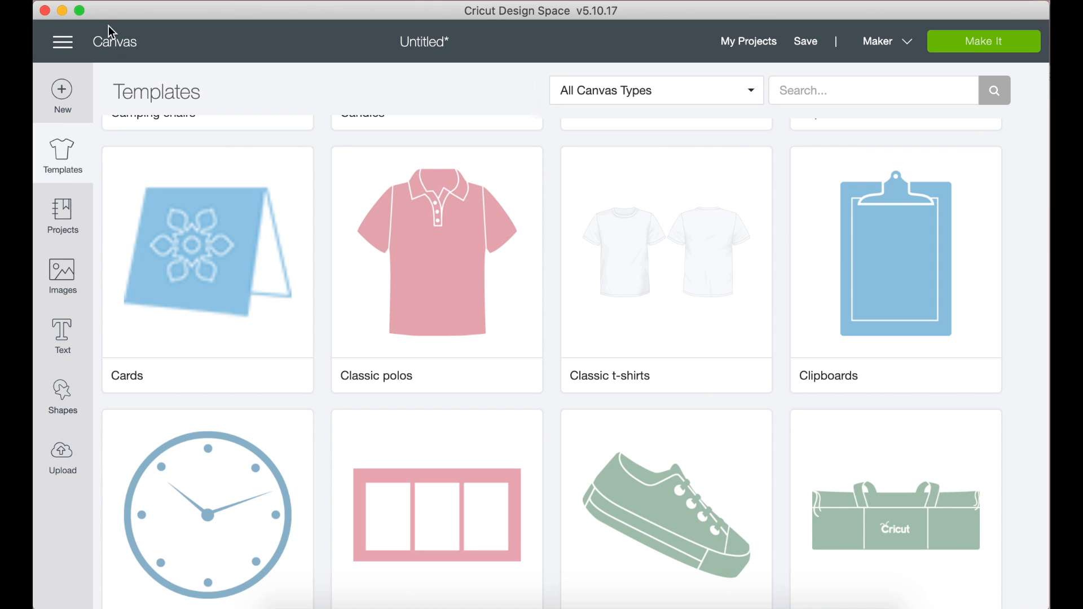
click(119, 49)
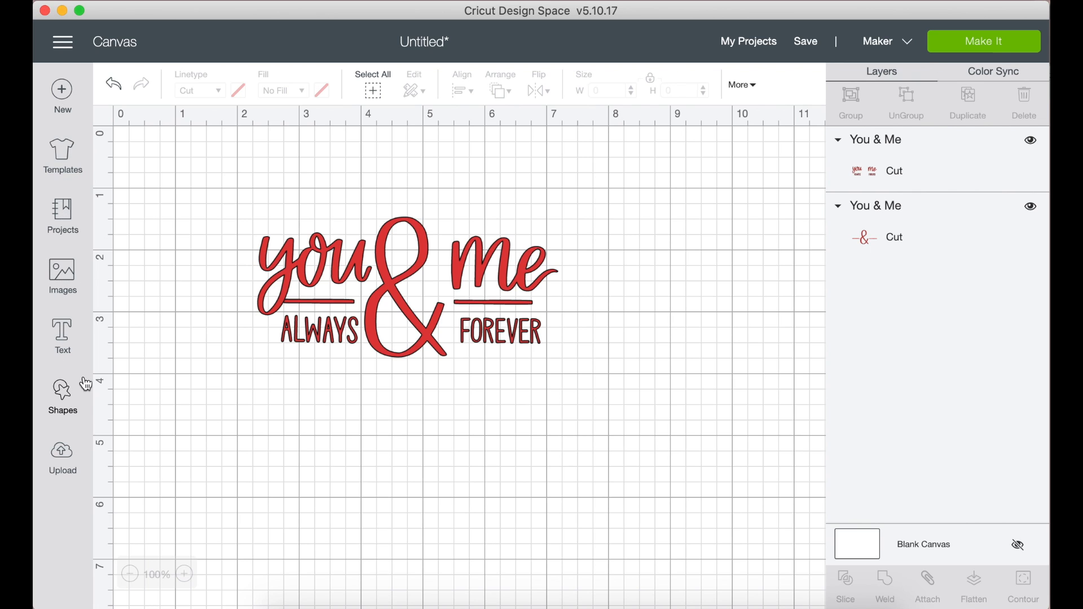
Step: Insert a basic square shape onto the canvas
click(70, 400)
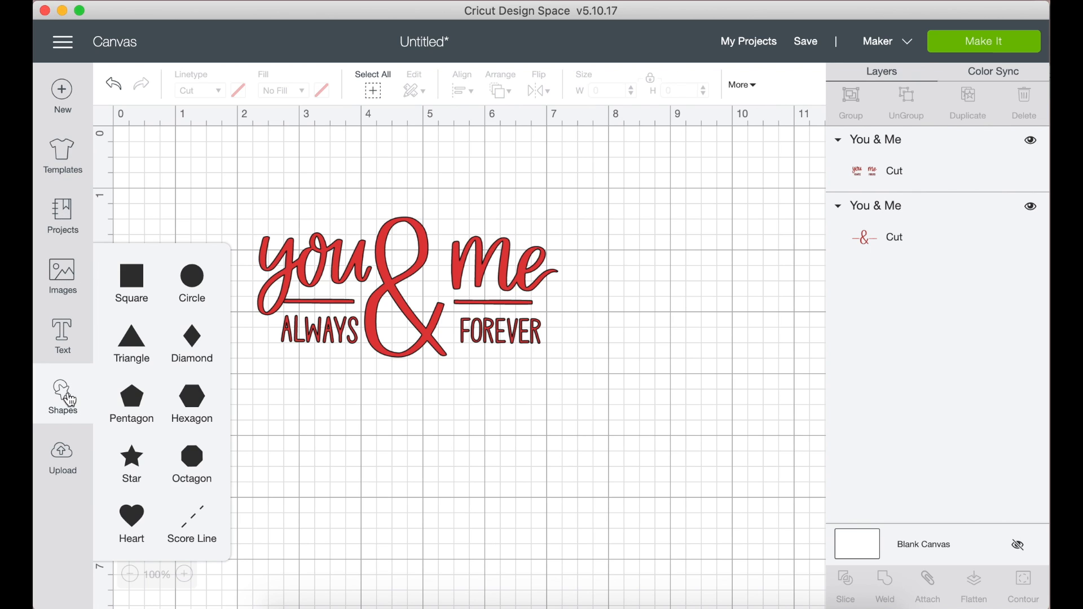
click(136, 282)
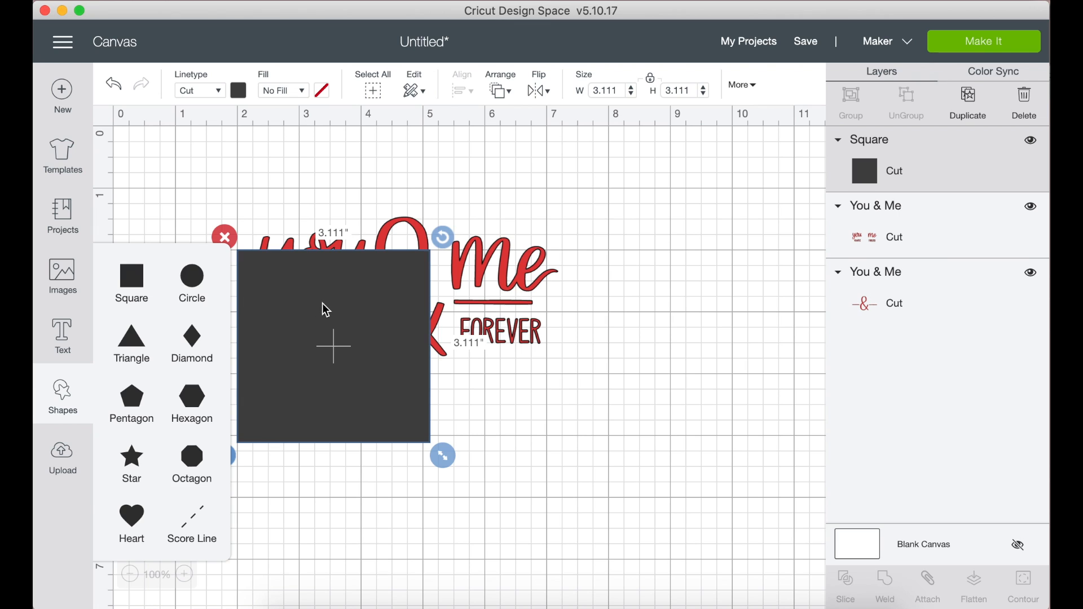
Step: Move the square off the lettering, unlock its proportions, and size it to 10 inches wide by 7 inches high
click(323, 303)
drag(323, 303, 571, 211)
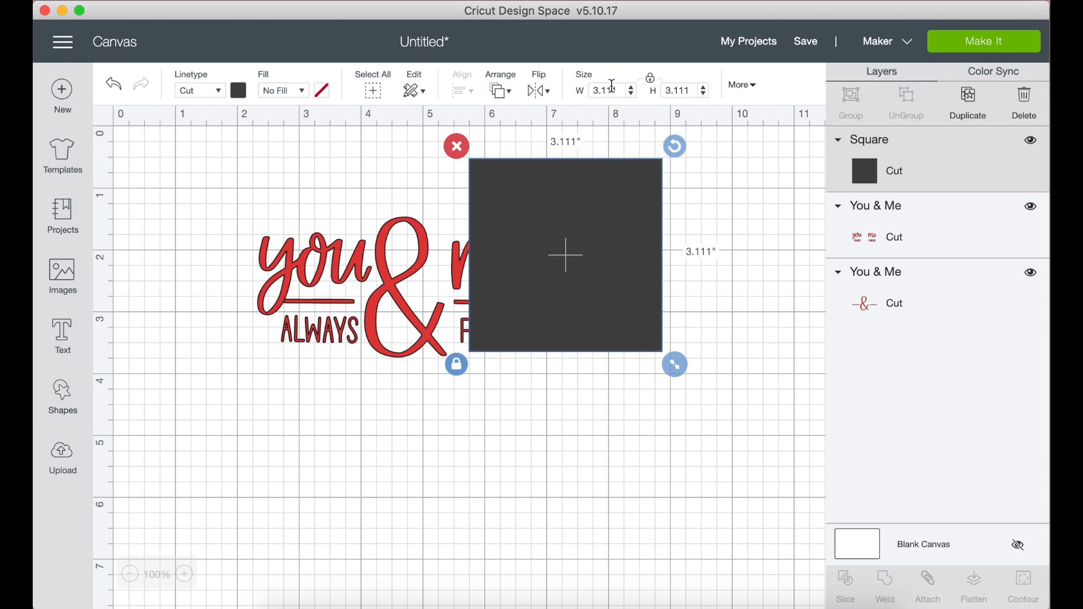
click(613, 85)
text(10)
key(Return)
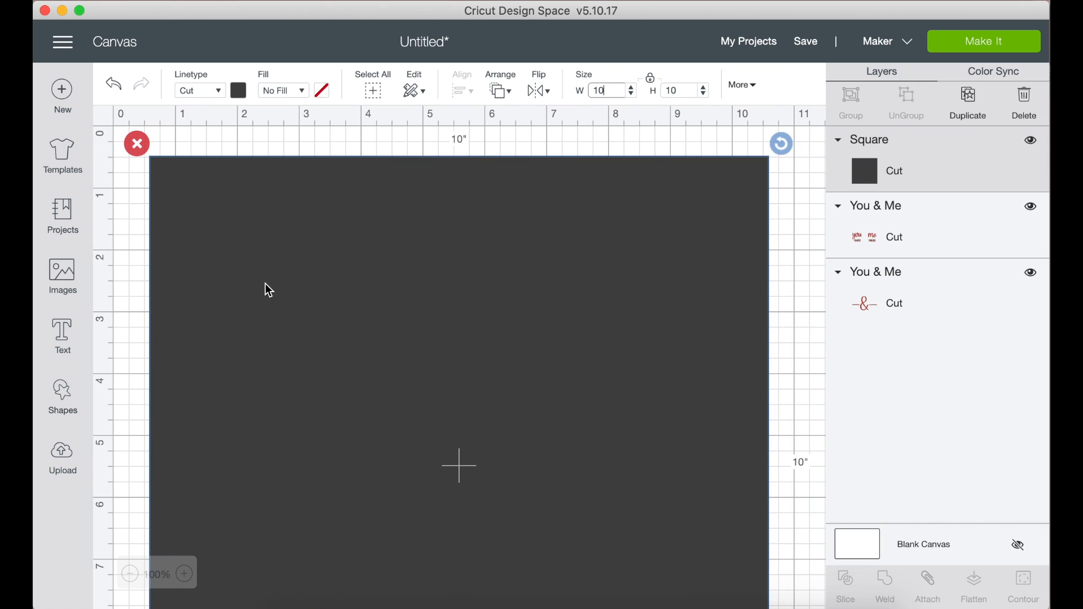
click(650, 79)
click(680, 92)
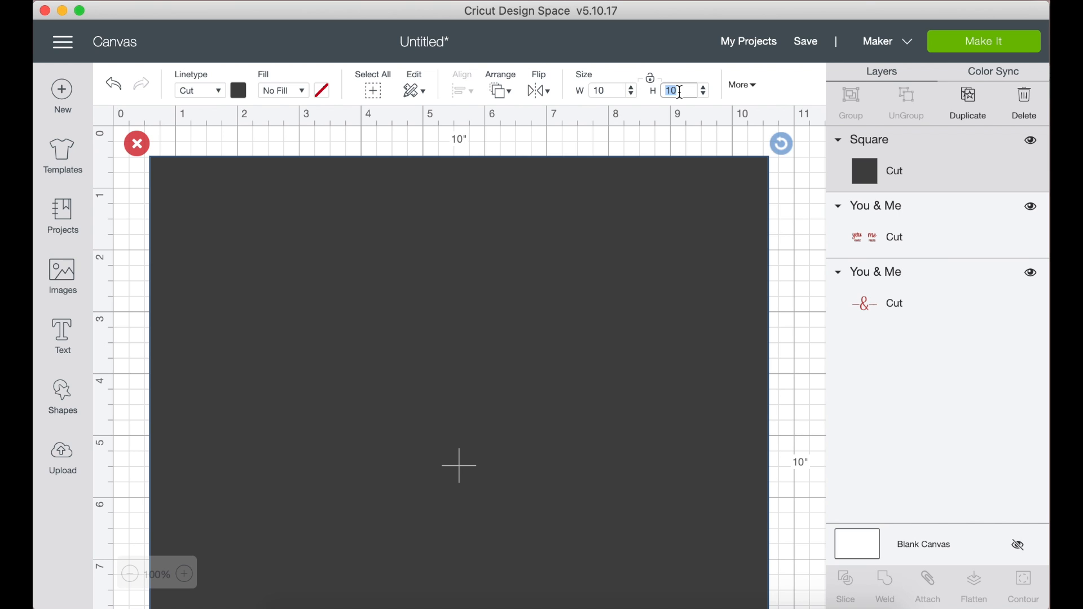
text(7)
key(Return)
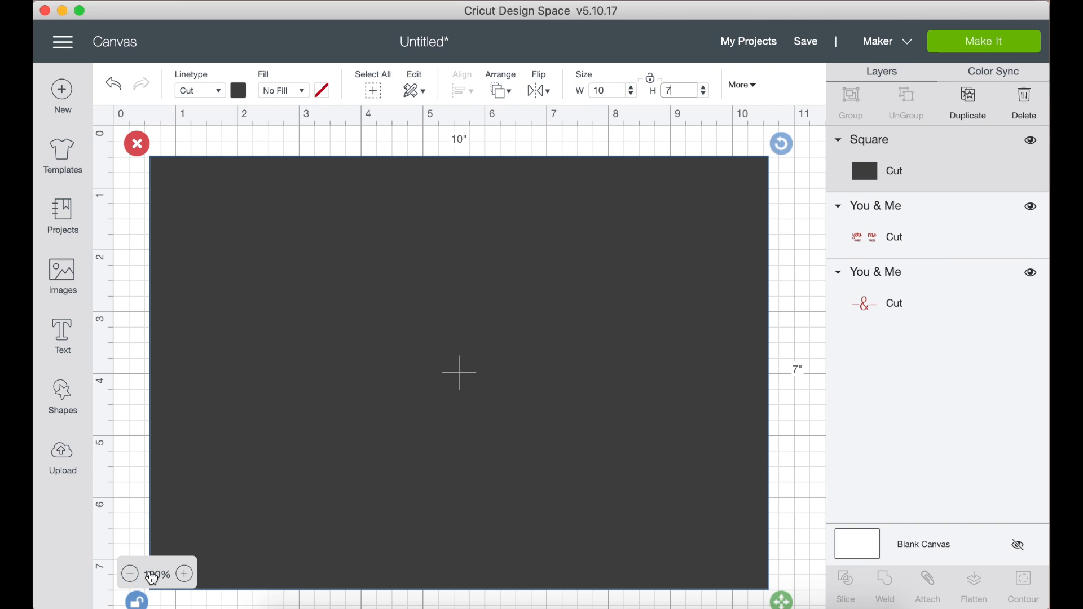
Step: Reposition the 10 by 7 inch rectangle just below the "you & me" lettering
click(129, 574)
click(130, 574)
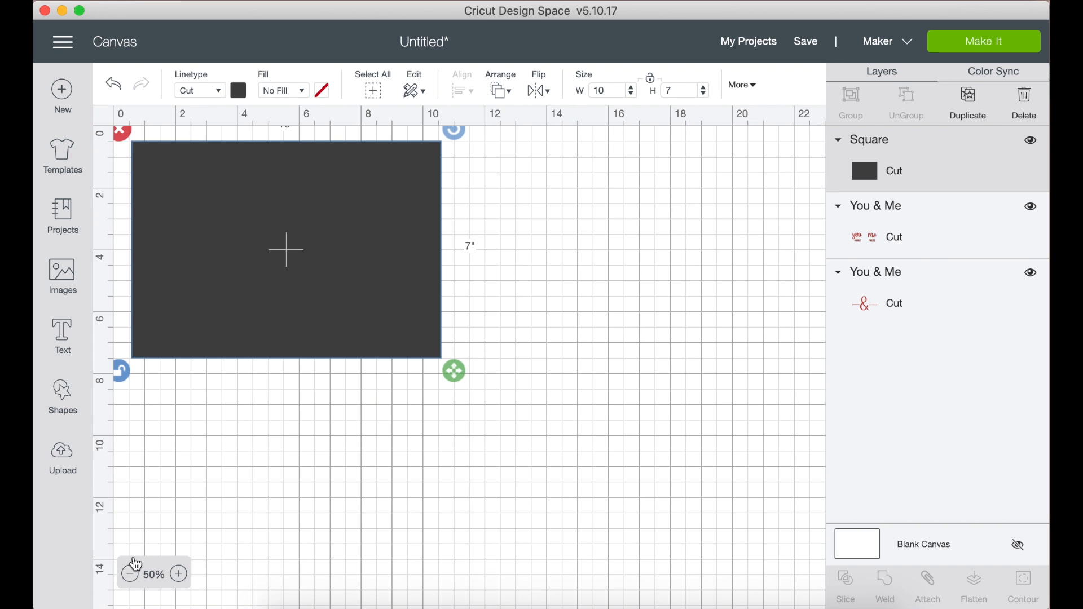
drag(258, 322, 276, 387)
Step: Select both "You & Me" layers together and attach them into one object
click(255, 211)
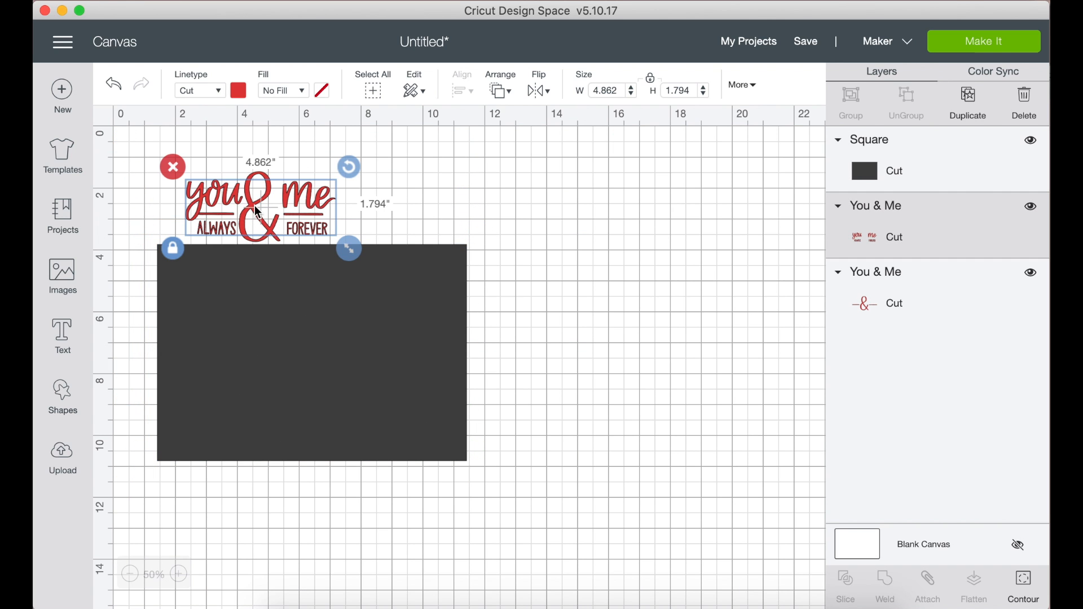
click(401, 186)
drag(196, 149, 325, 210)
click(928, 584)
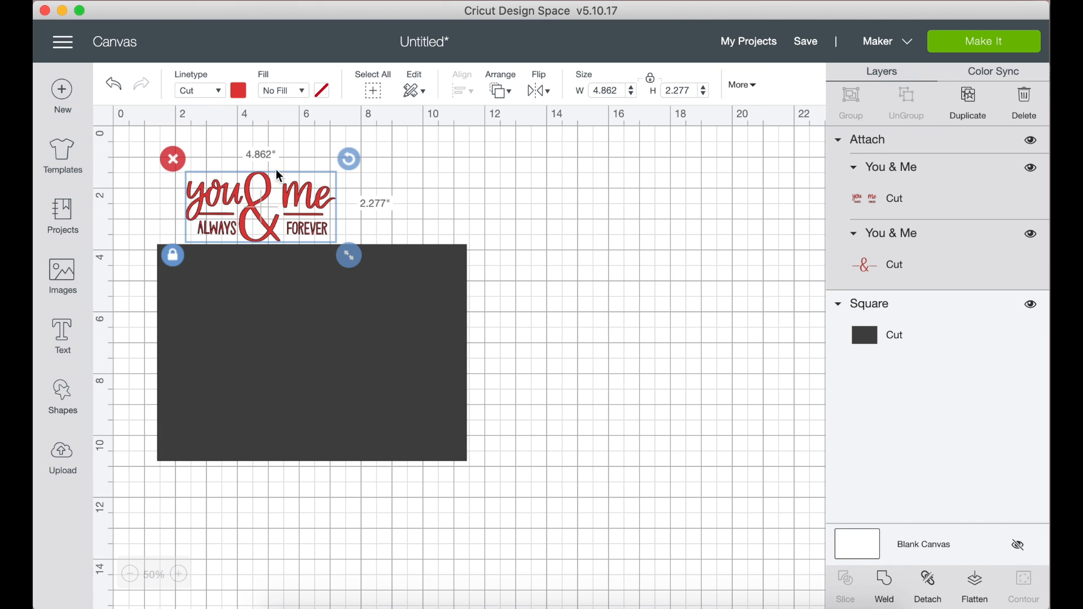
Step: Fit the attached design centrally on the rectangle at about 8.9 by 4.2 inches, and delete the rectangle
drag(277, 170, 321, 336)
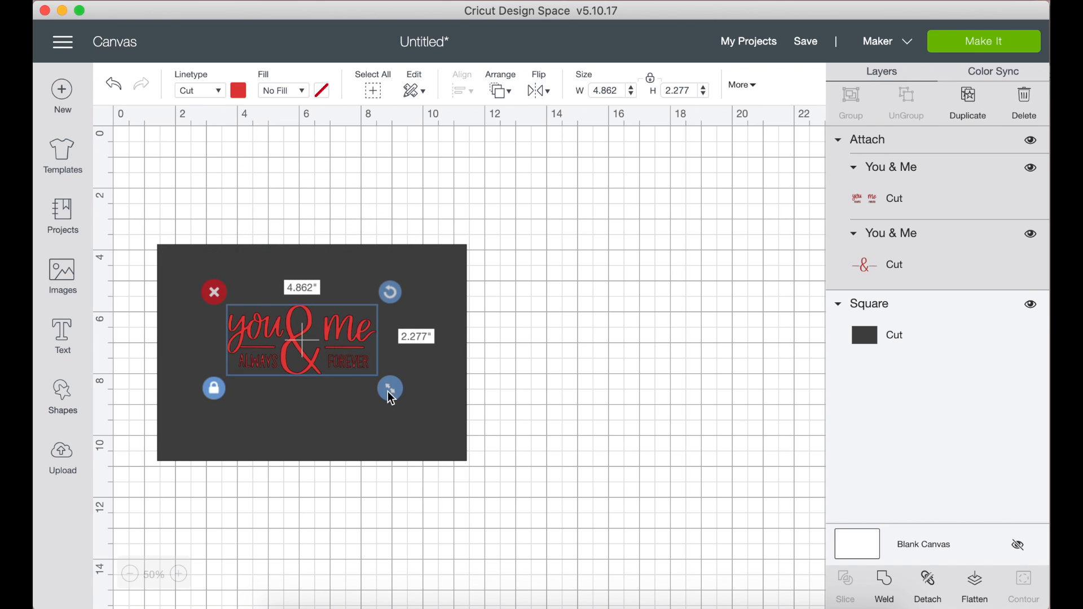
drag(392, 398, 488, 435)
drag(358, 363, 305, 327)
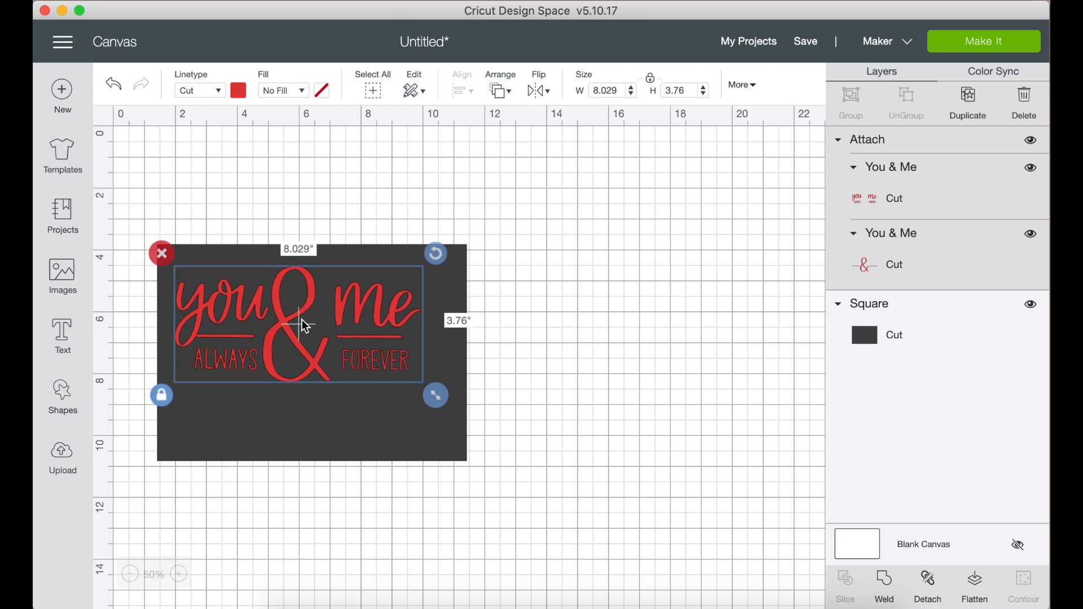
drag(436, 395, 460, 420)
drag(302, 327, 304, 347)
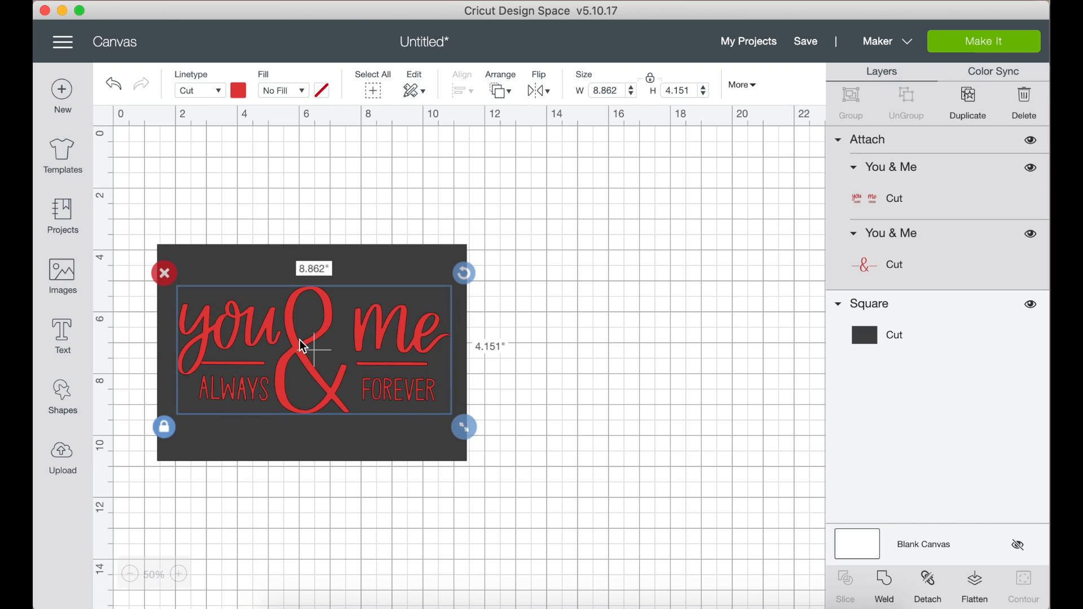
click(200, 265)
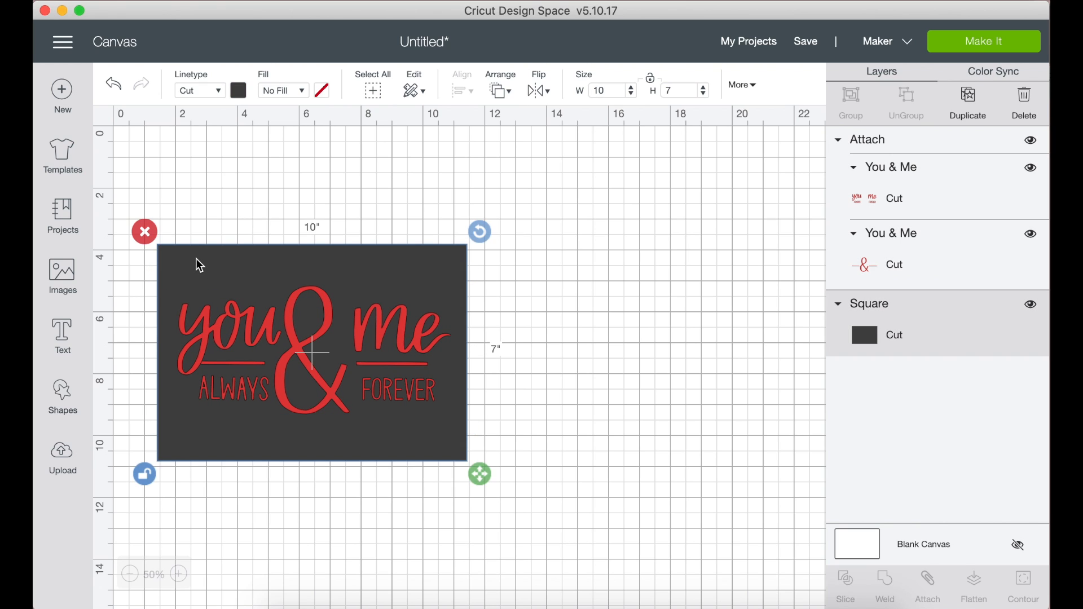
click(145, 232)
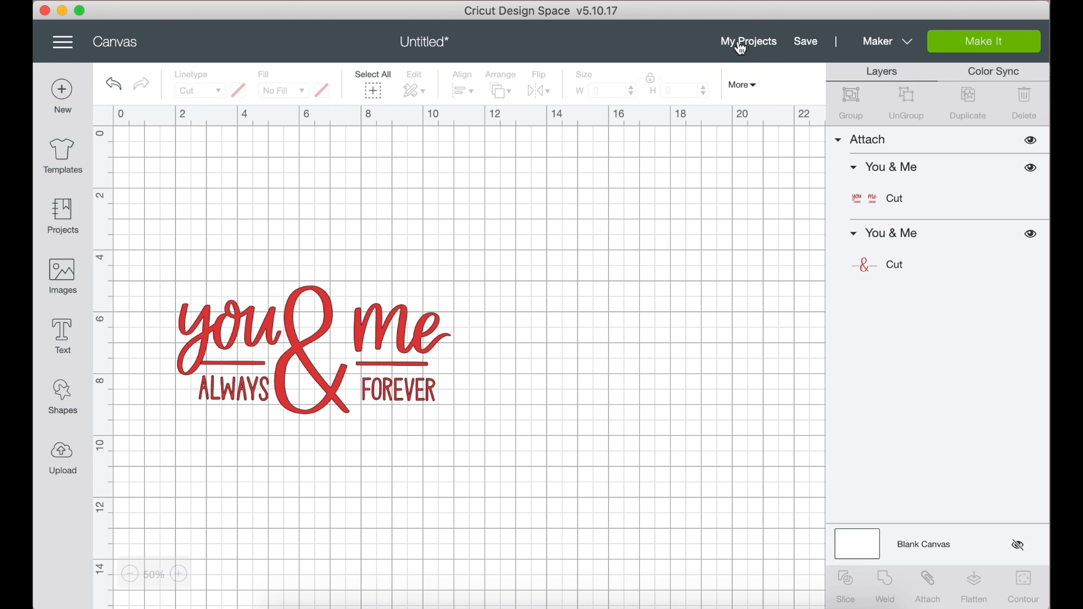
Step: Browse the ready-made projects across all categories and return to the canvas
click(62, 240)
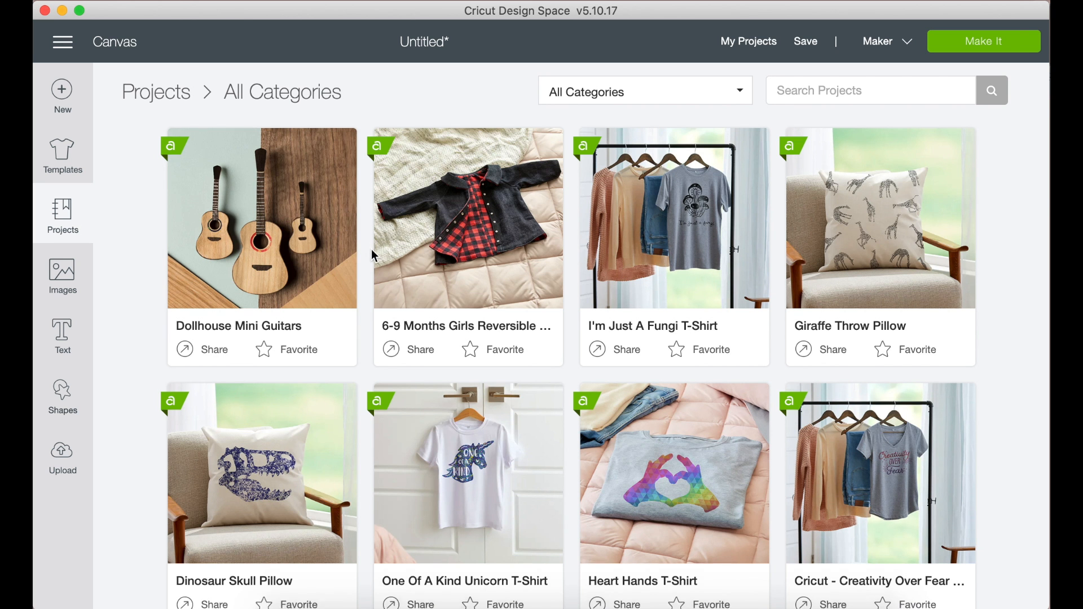
scroll(372, 253, down, 5)
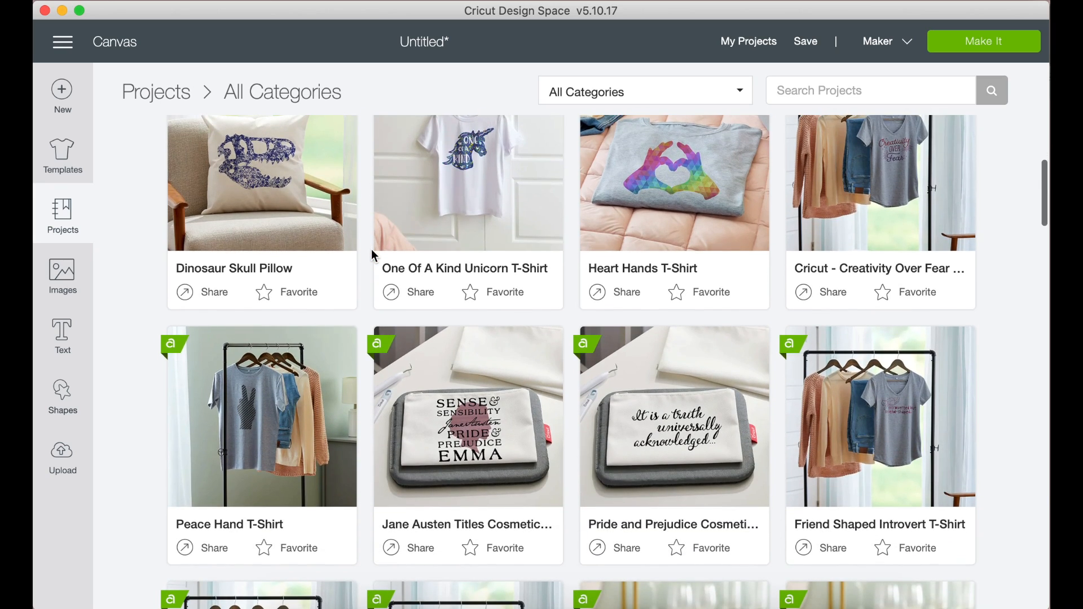
scroll(373, 255, down, 5)
scroll(372, 249, down, 5)
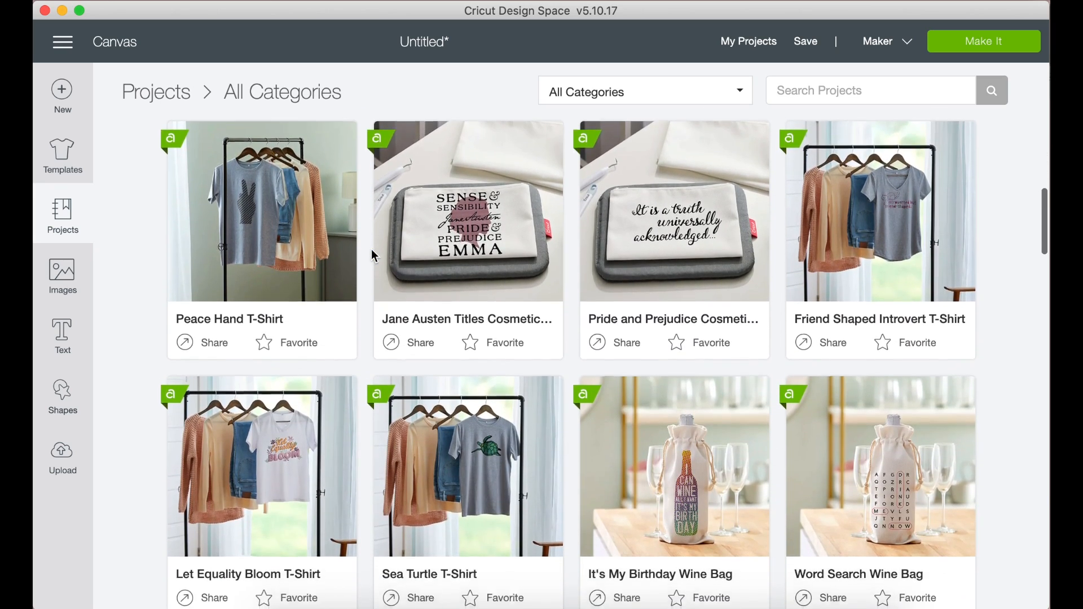
scroll(373, 255, up, 15)
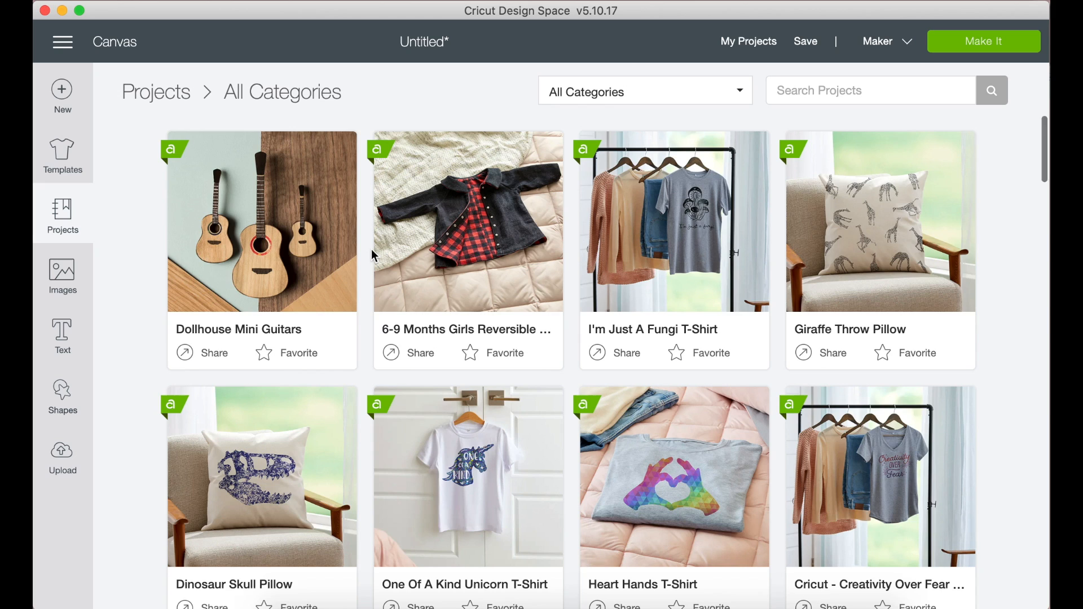
click(114, 44)
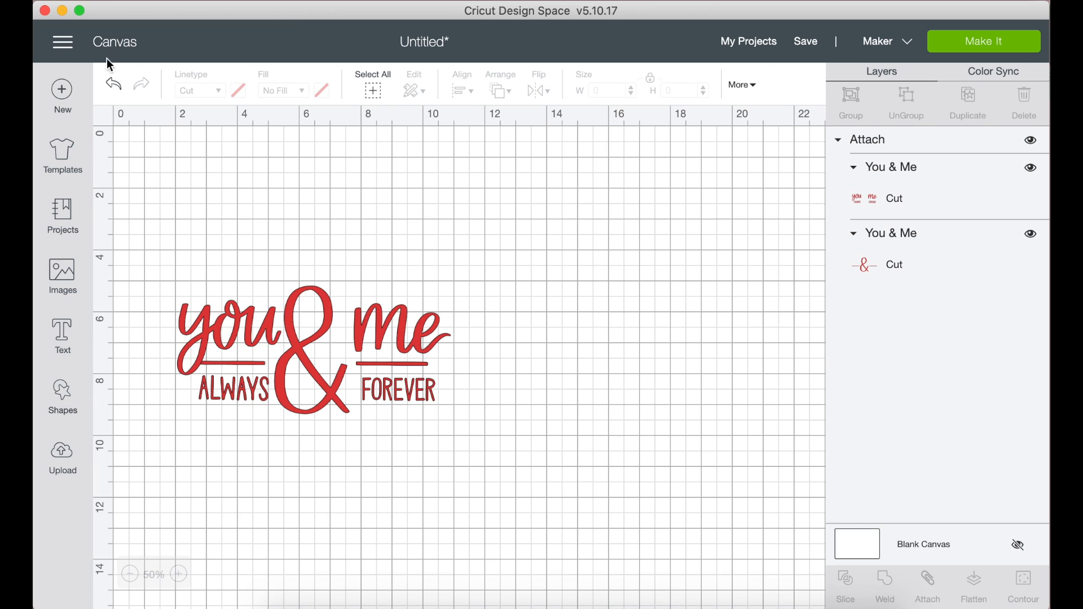
Step: Review the image library's highlighted, theme, occasion and trending categories, and return to the canvas
click(67, 276)
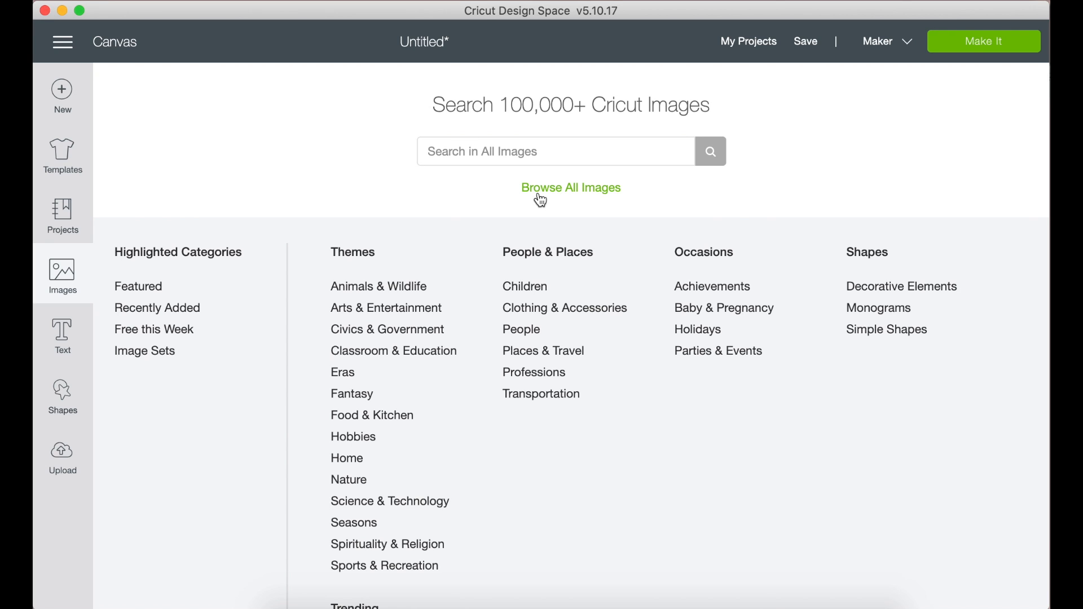
scroll(375, 503, down, 5)
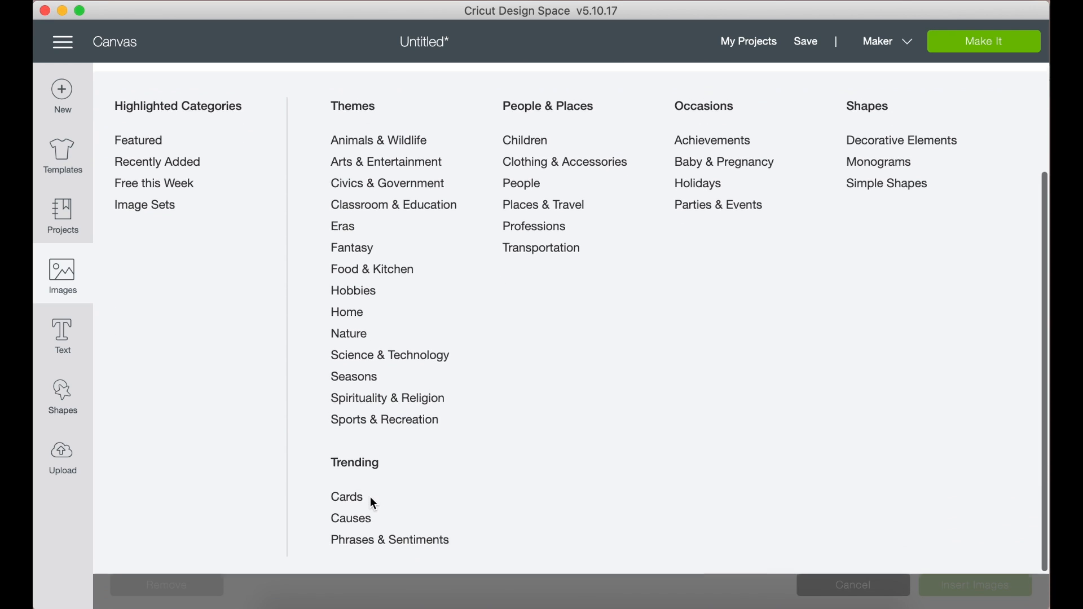
scroll(374, 207, up, 5)
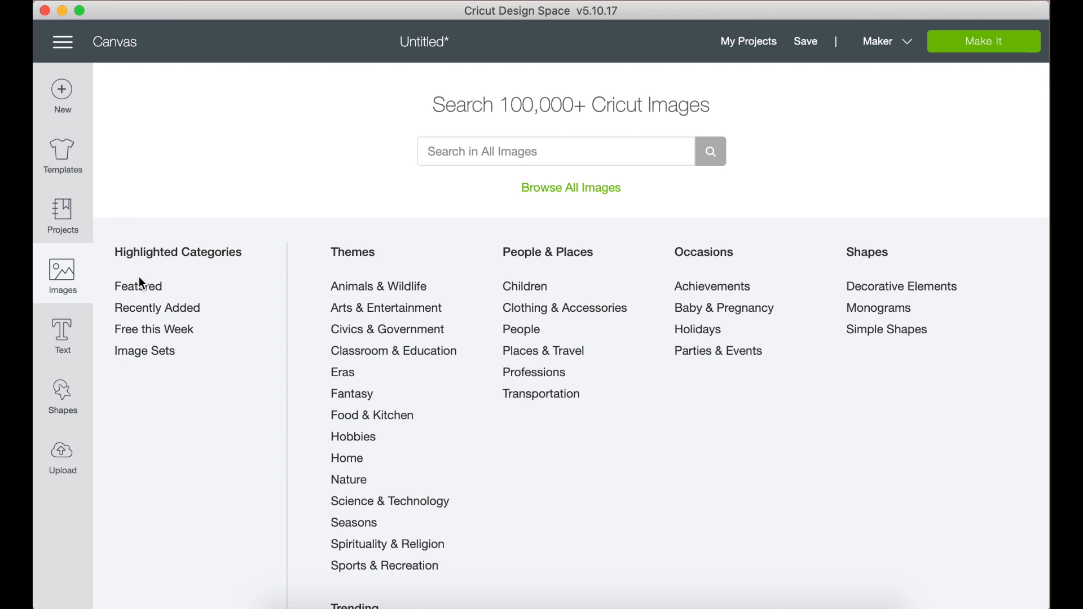
click(111, 52)
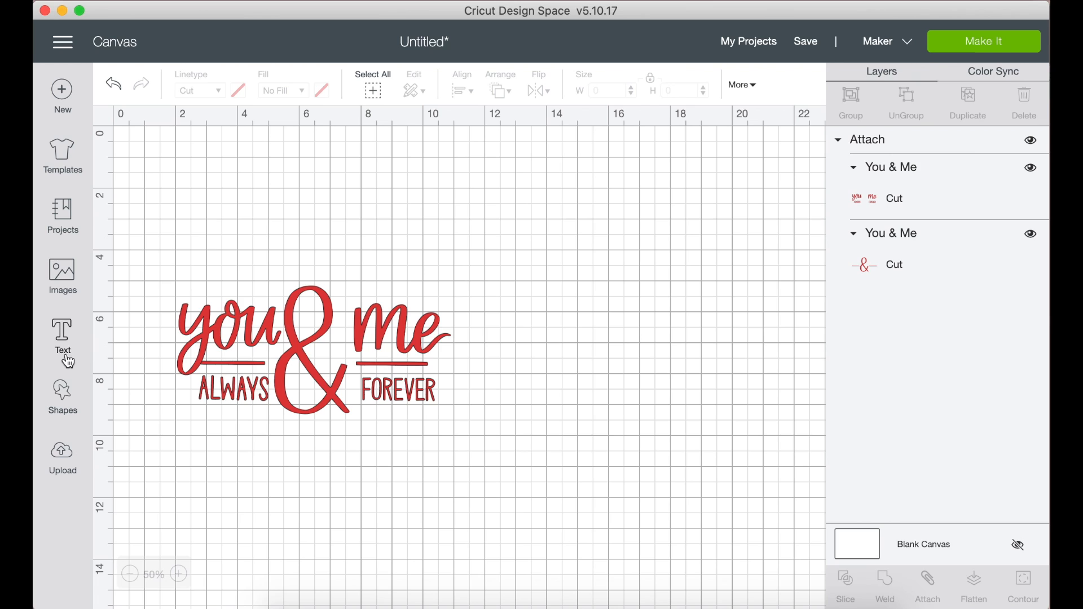
Step: Start a text object and look through the full font list and the system fonts
click(64, 337)
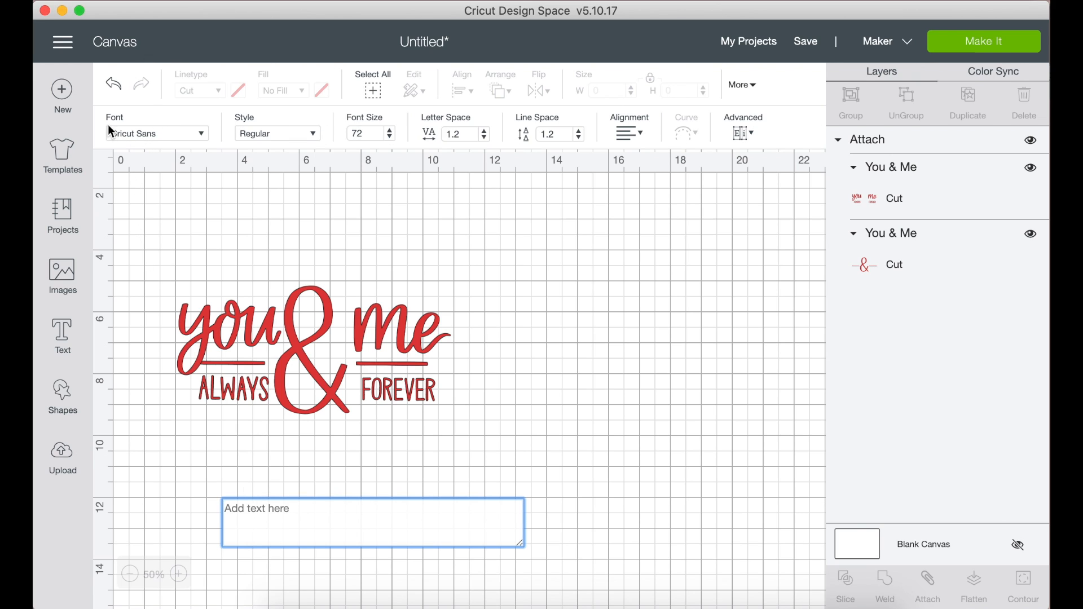
click(175, 133)
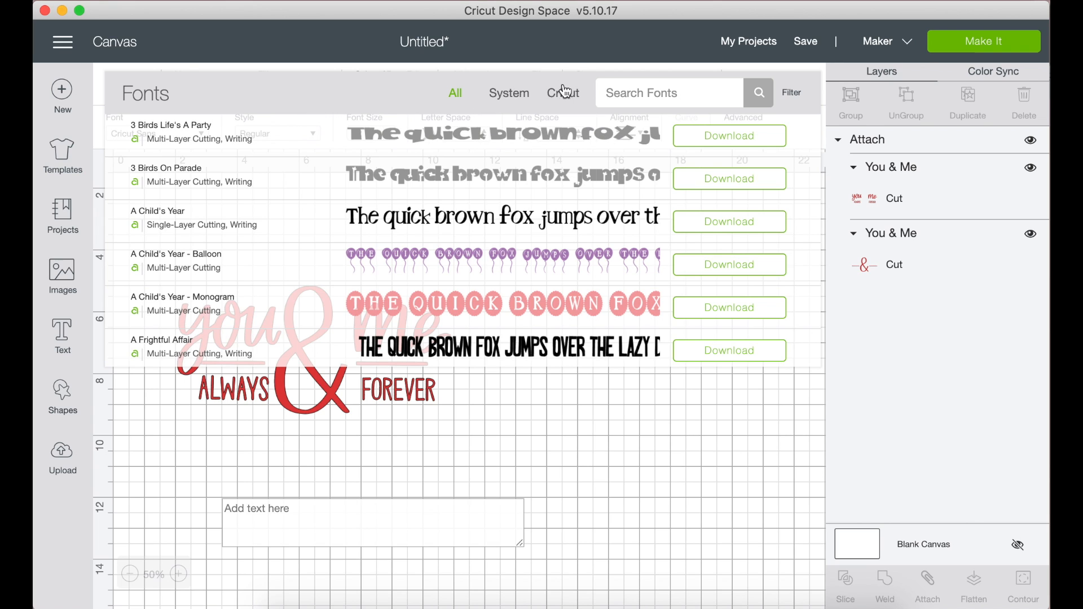
click(508, 94)
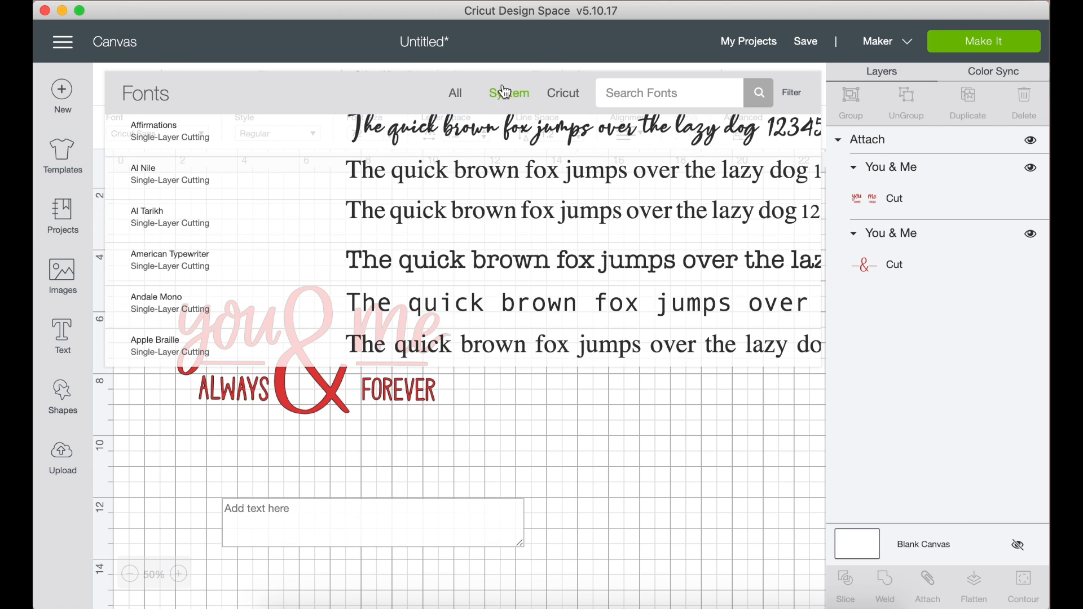
click(179, 442)
Step: Review the text style options and add the text "hello" in regular Cricut Sans below the design
click(63, 335)
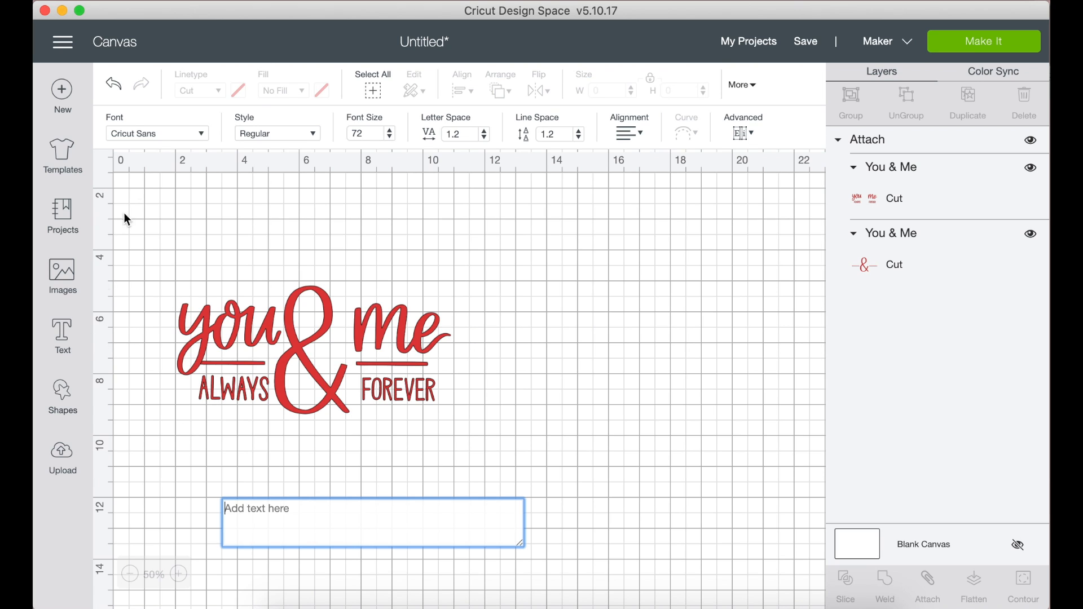
click(311, 134)
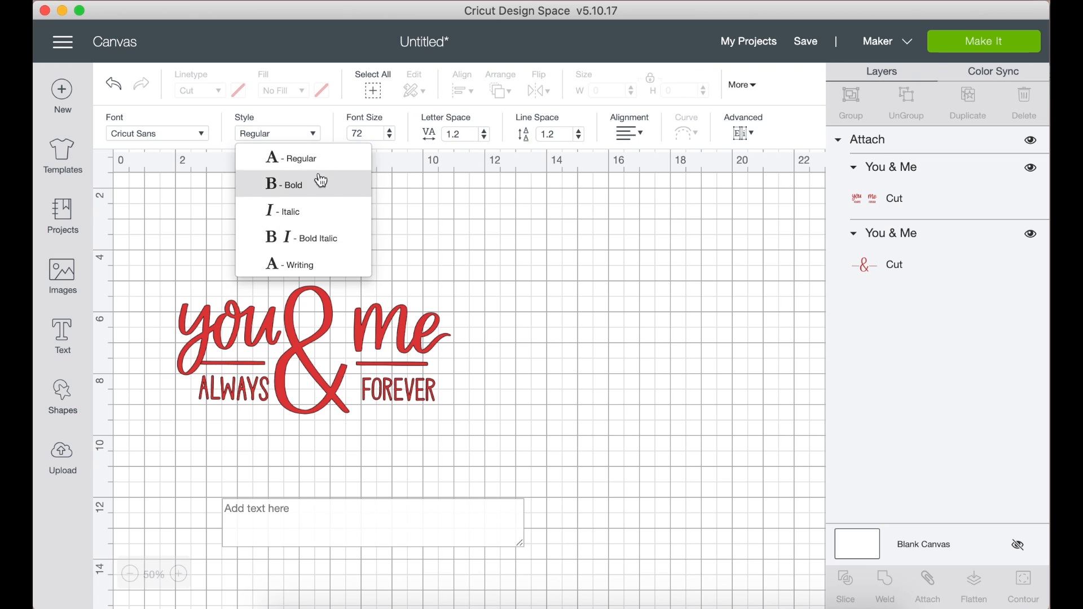
click(296, 117)
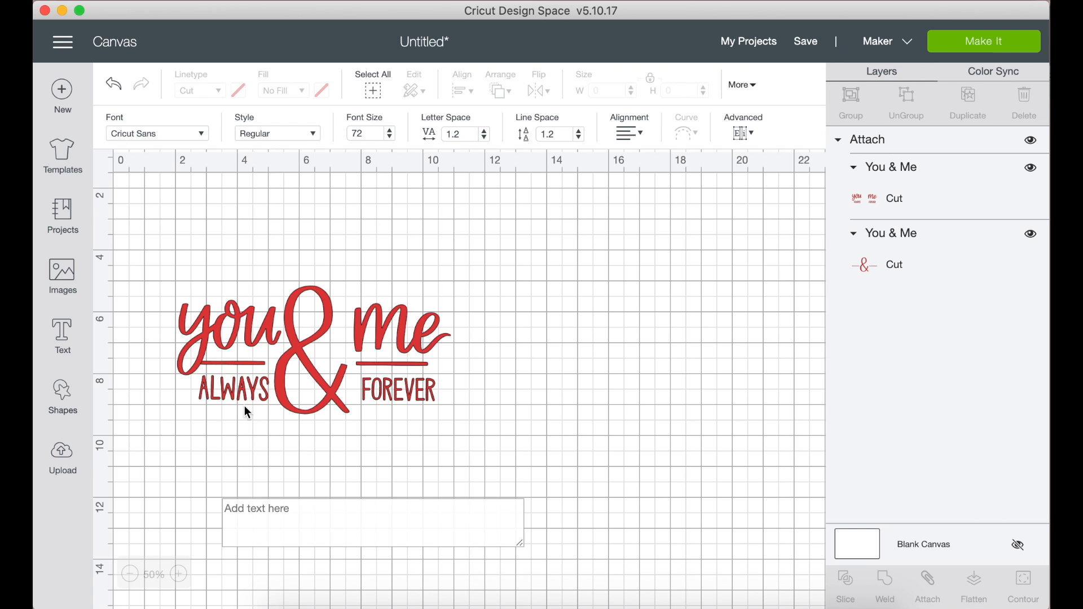
click(281, 513)
text(hello)
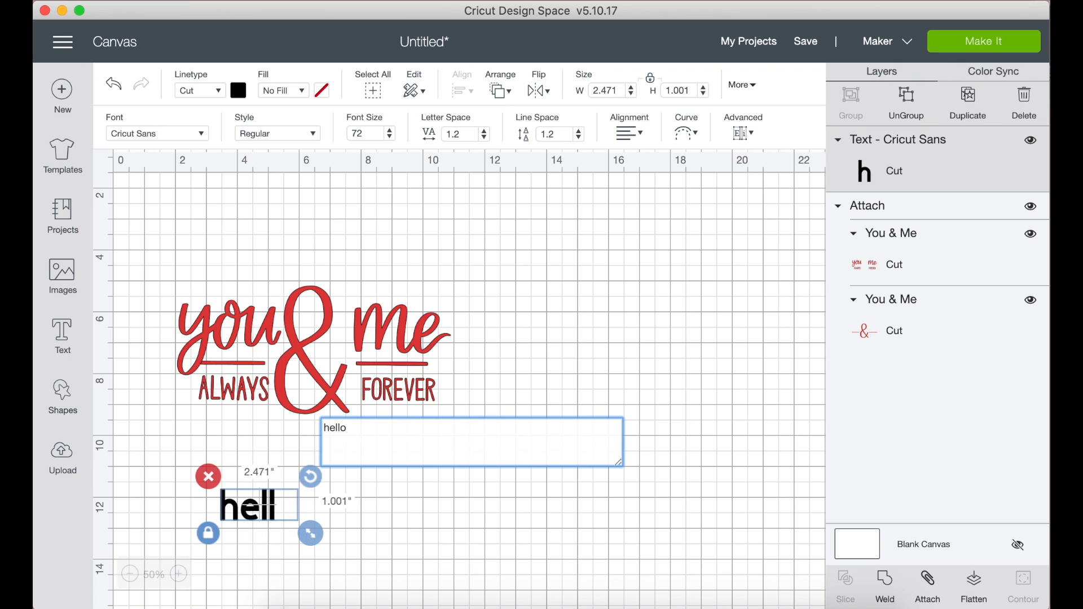
click(422, 514)
click(291, 522)
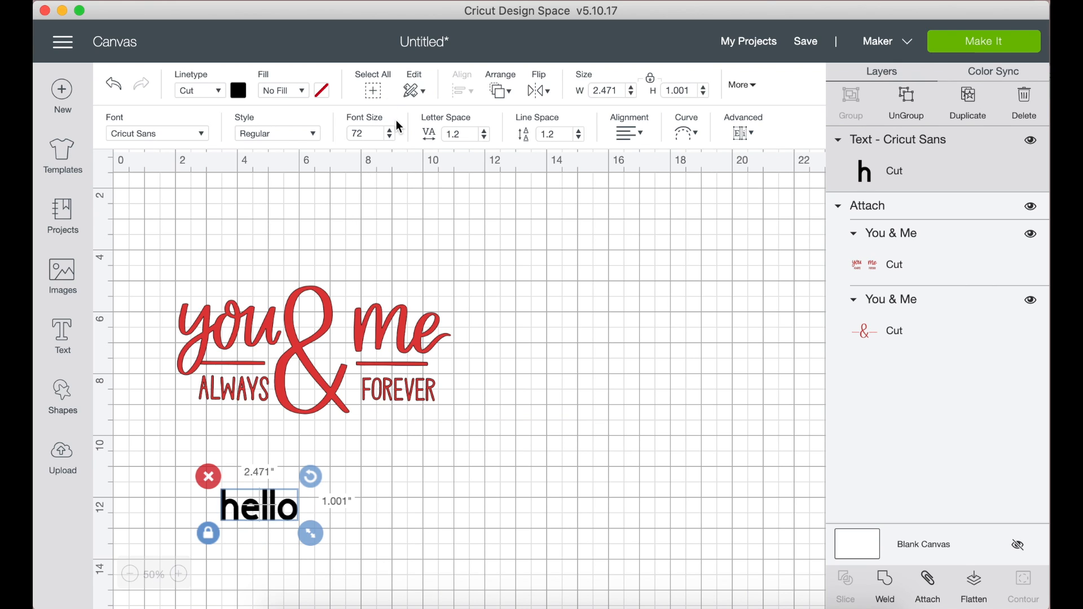
Step: Reduce the font size of the "hello" text by a few points
click(392, 137)
click(391, 137)
click(391, 137)
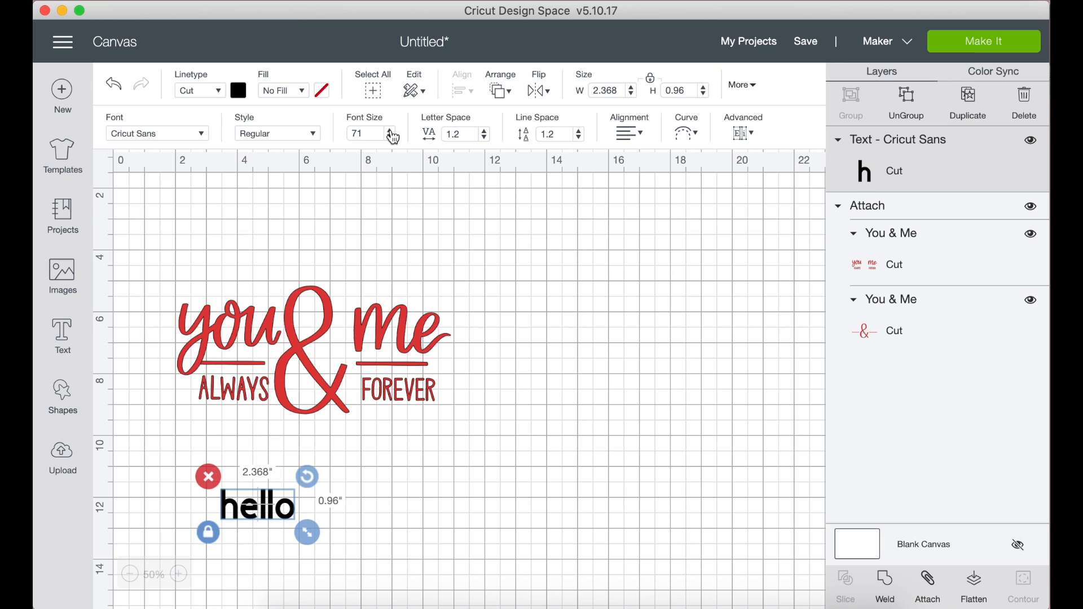
Step: Enlarge the "hello" text to about 6.3 by 2.6 inches and move it to the right of the red design
drag(309, 530, 574, 360)
click(511, 538)
click(394, 552)
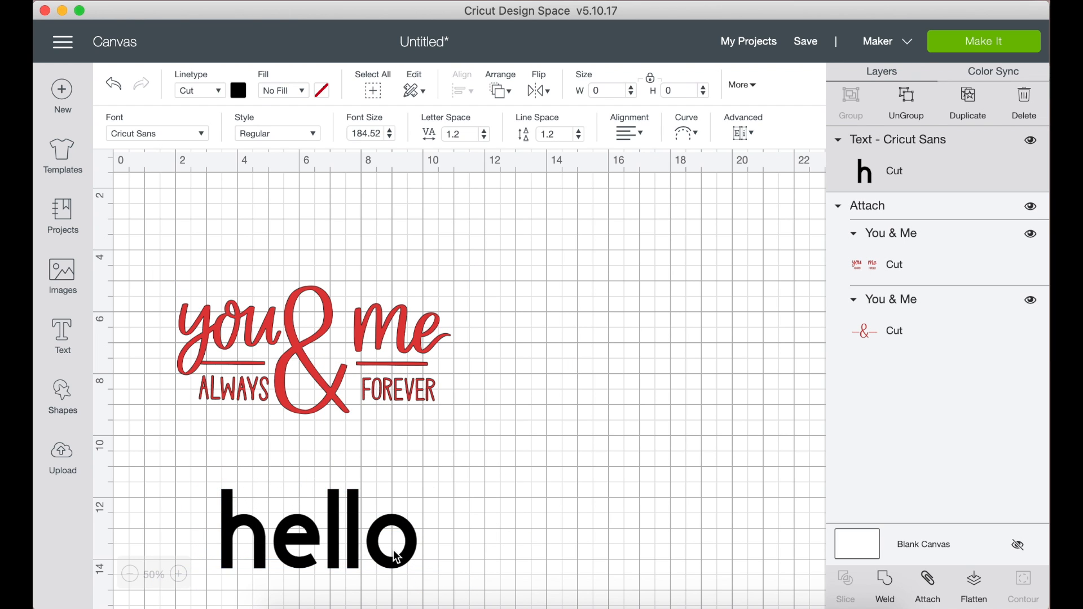
drag(397, 557, 658, 312)
double_click(658, 312)
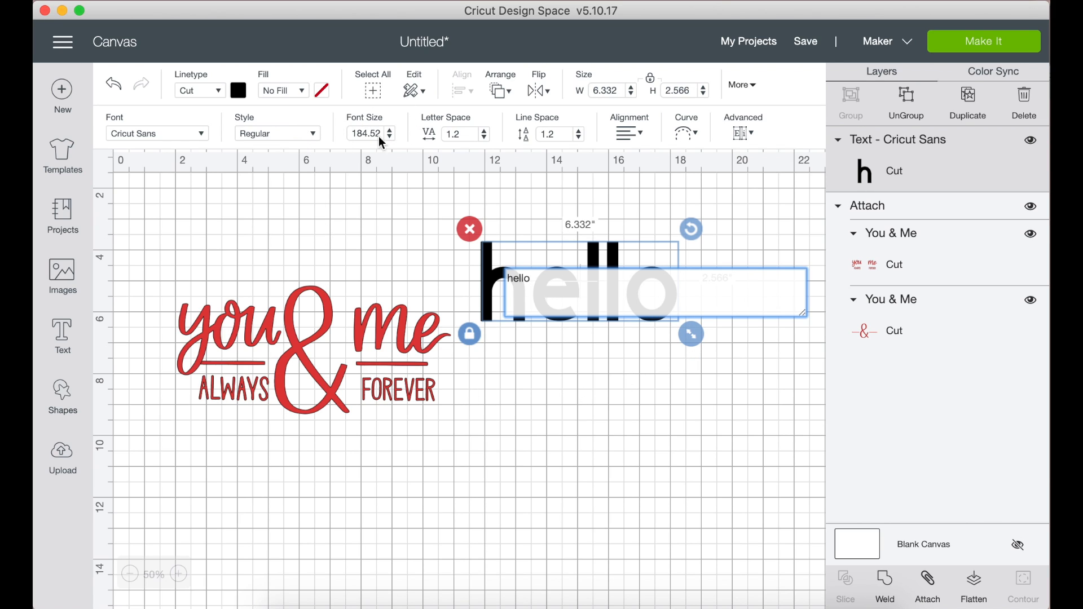
click(463, 115)
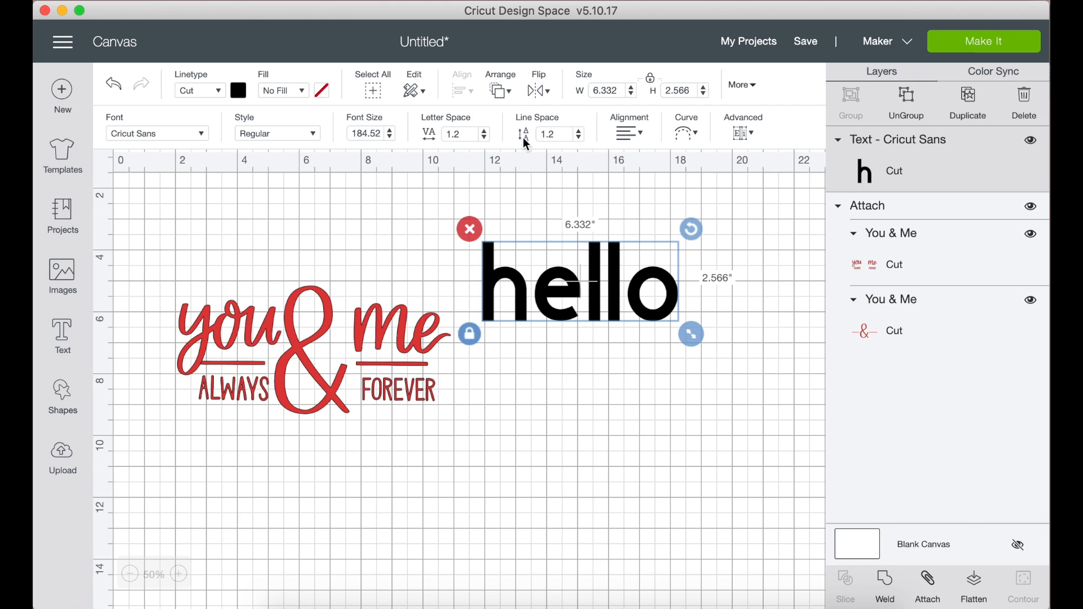
Step: Tighten the letter spacing of the "hello" text to 0.8
click(486, 137)
click(485, 137)
click(485, 137)
click(485, 137)
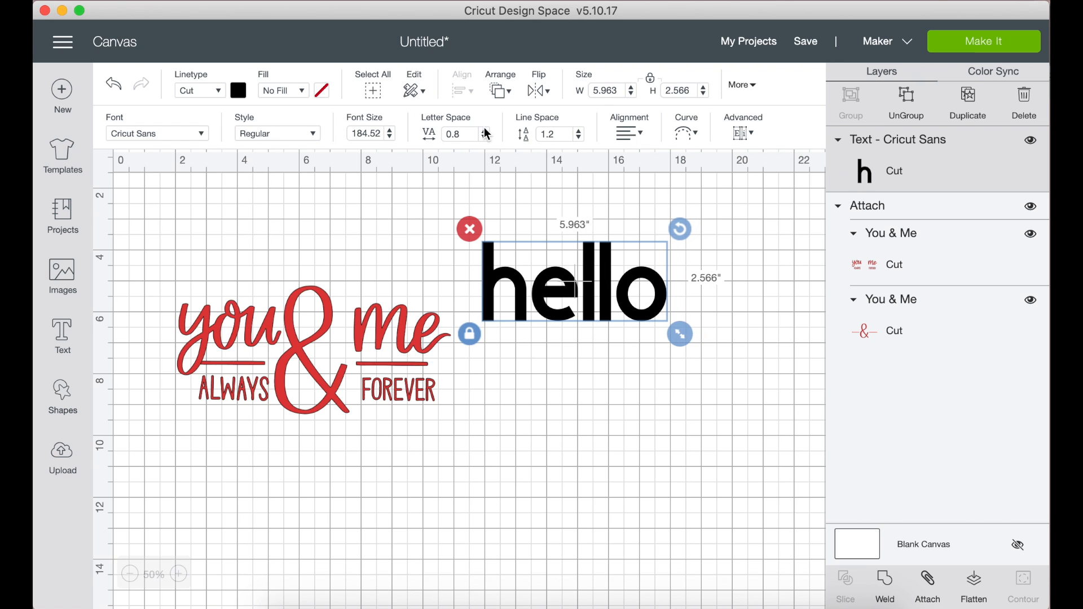
Step: Widen the letter spacing of the "hello" text to 1.4
click(484, 132)
click(484, 132)
click(484, 132)
click(484, 132)
click(486, 131)
click(485, 131)
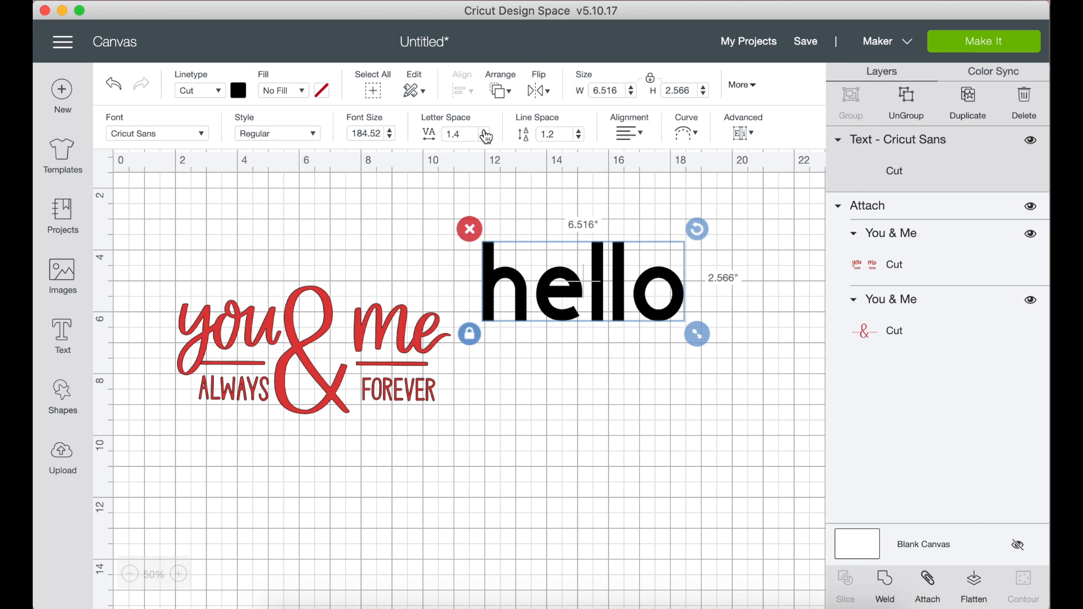
Step: Set the letter spacing of the "hello" text to 1.2 and shift the text slightly down and right
click(487, 138)
click(486, 138)
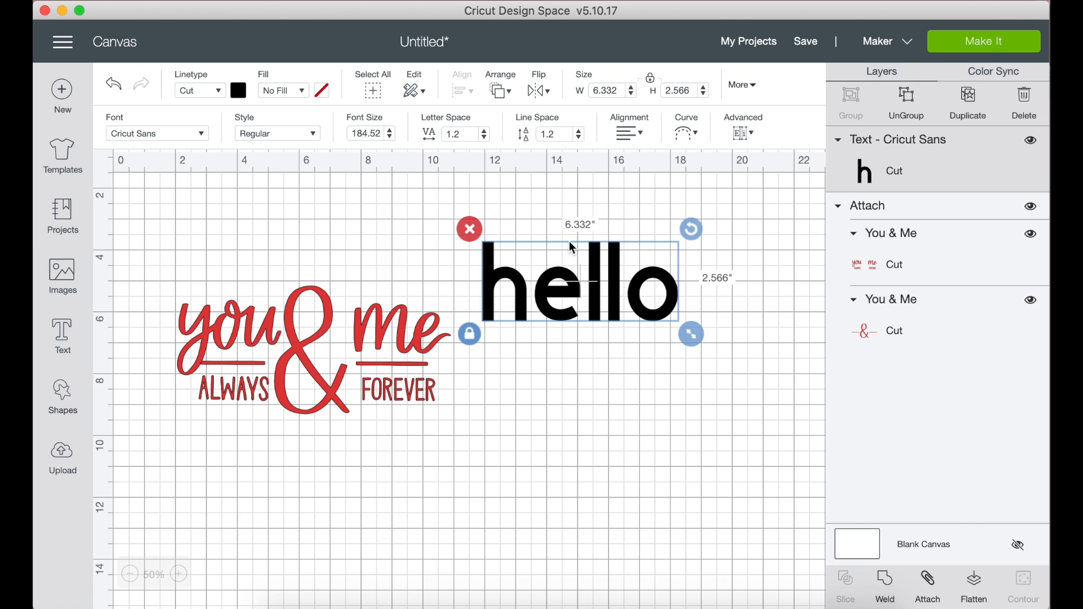
drag(567, 276, 577, 287)
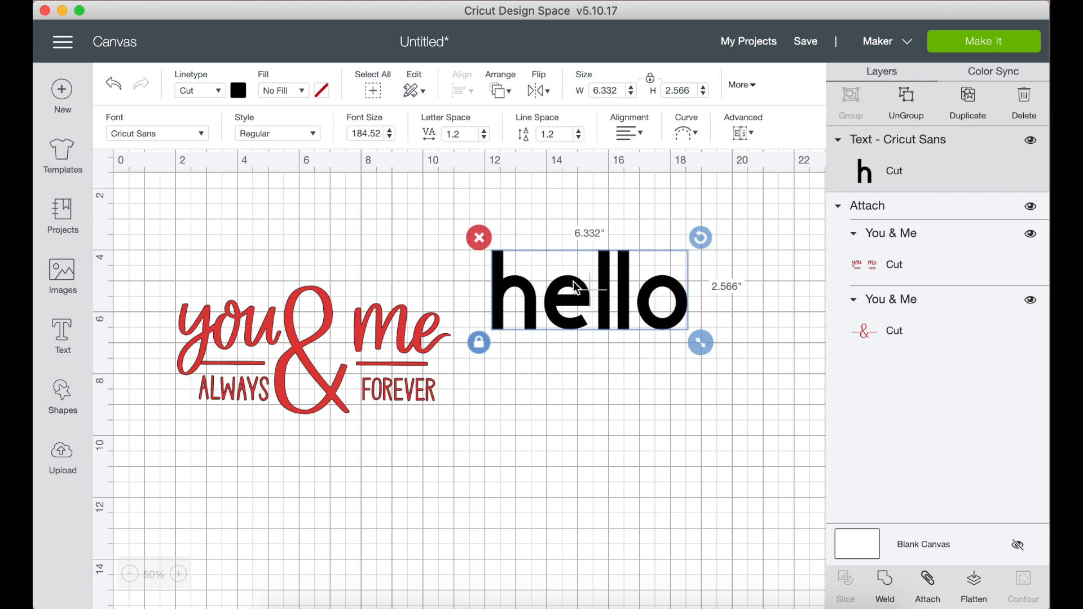
Step: Add the word "there" on a second line of the "hello" text
double_click(625, 286)
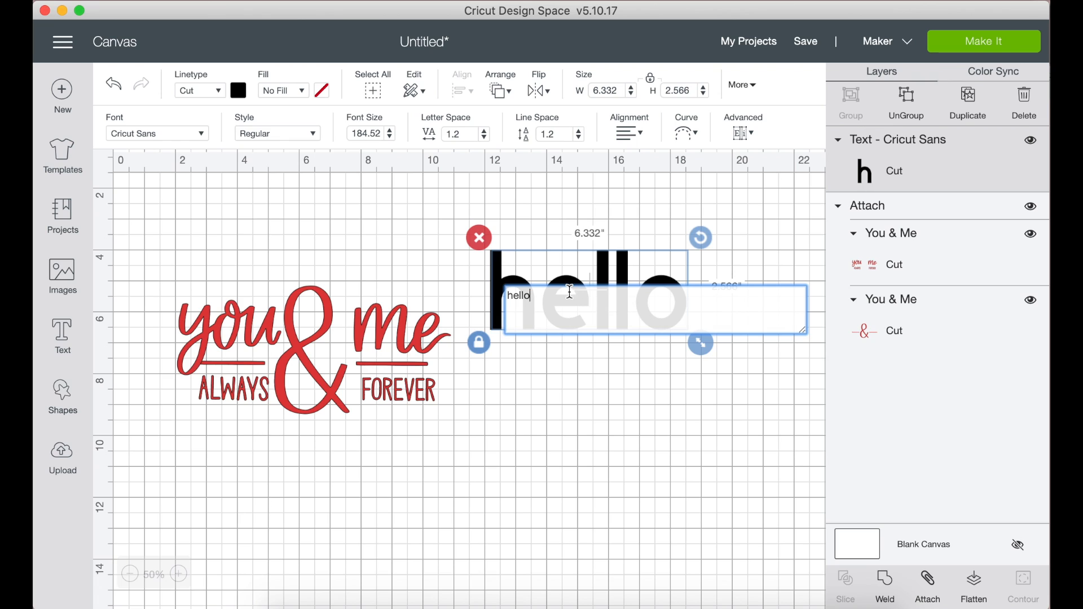
key(Return)
text(th)
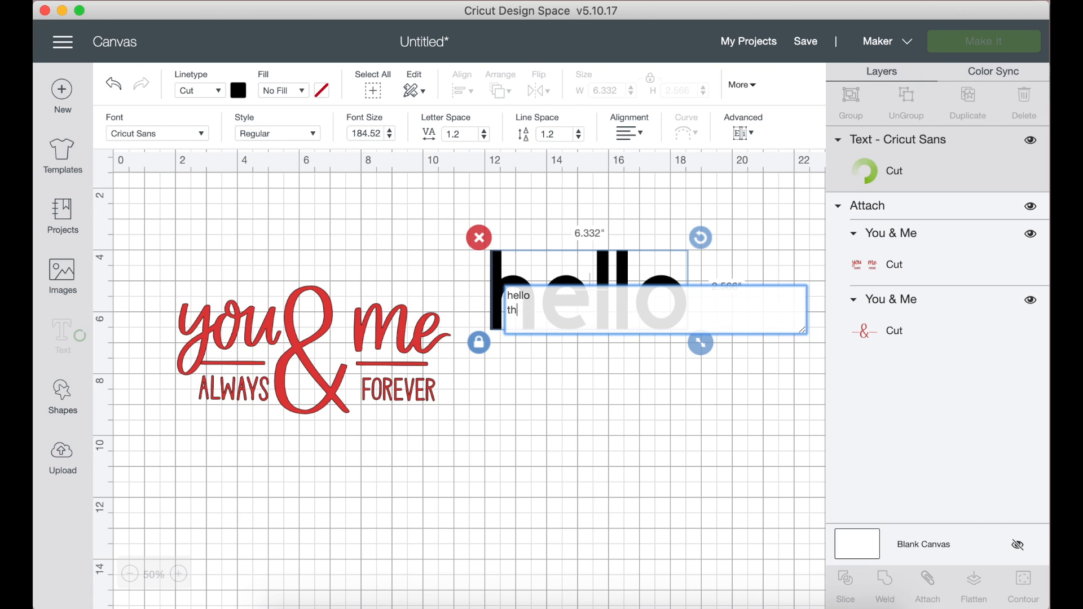
text(ere)
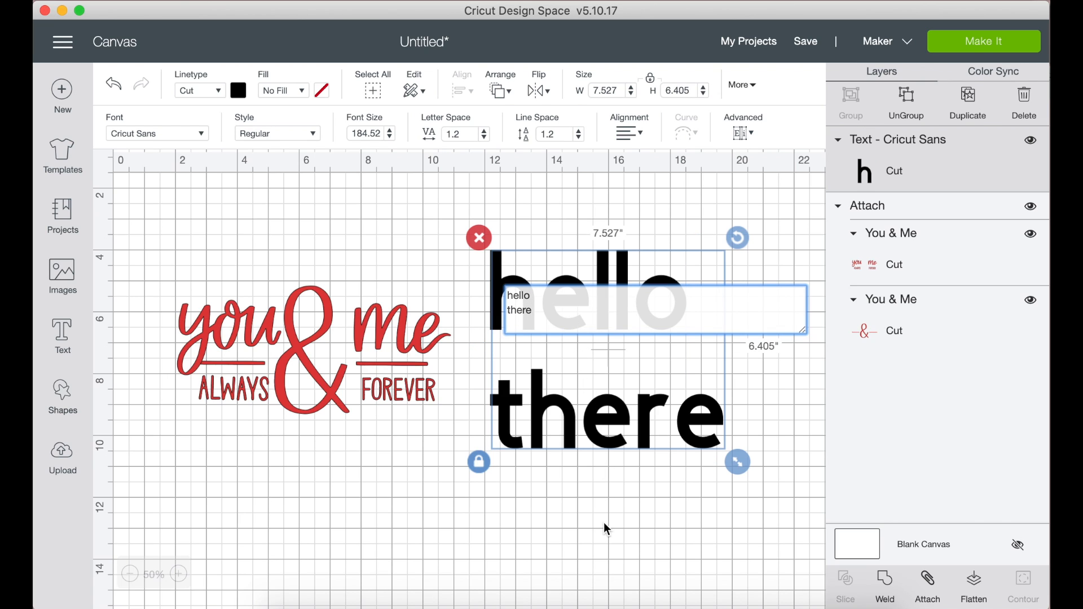
Step: Increase the line spacing of the "hello there" text to 2.8
click(580, 133)
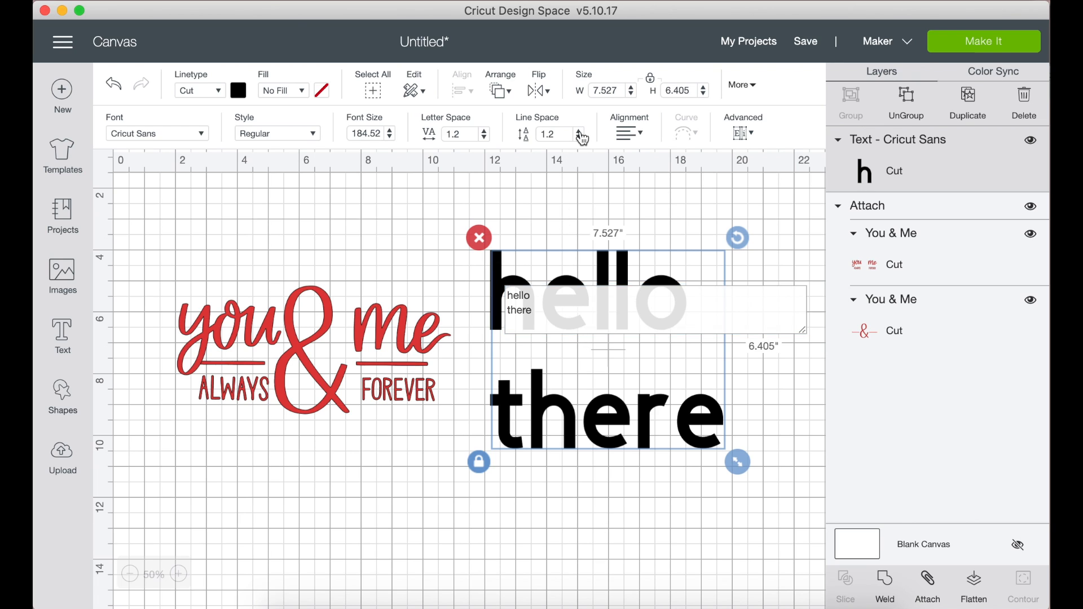
click(579, 133)
click(580, 133)
click(579, 133)
click(580, 134)
click(580, 134)
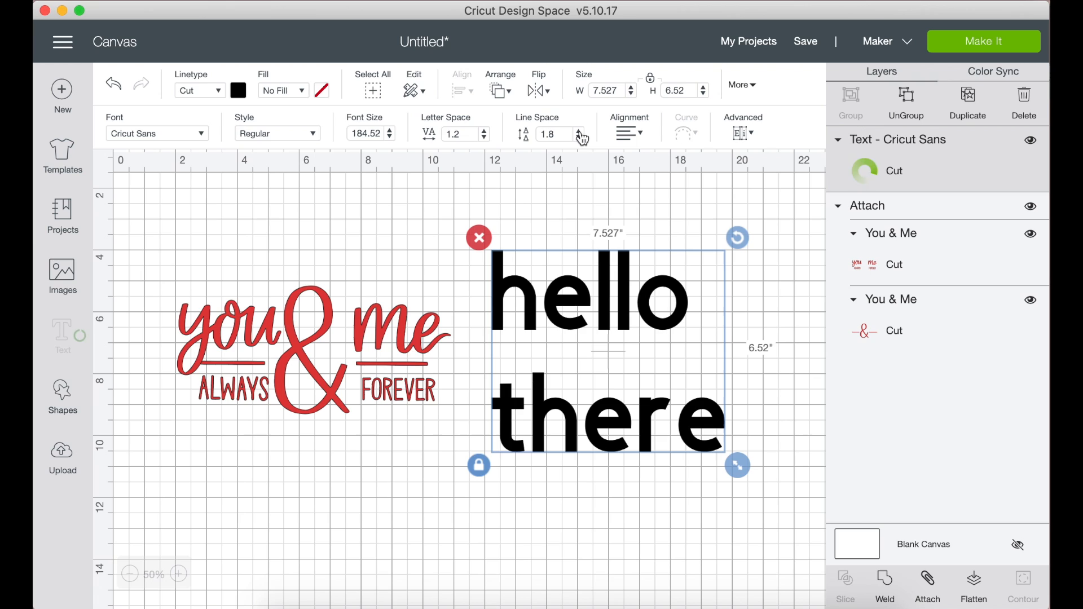
click(580, 134)
click(580, 133)
click(580, 134)
click(580, 134)
click(580, 133)
click(581, 133)
click(580, 134)
click(580, 133)
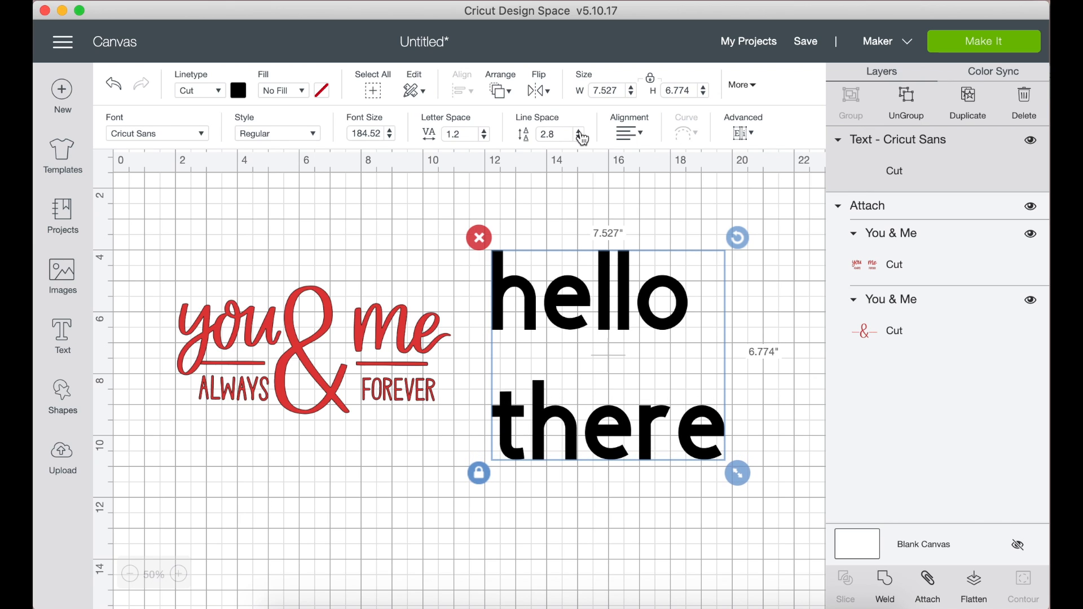
Step: Reduce the line spacing of the "hello there" text to 0.4
click(579, 138)
click(579, 138)
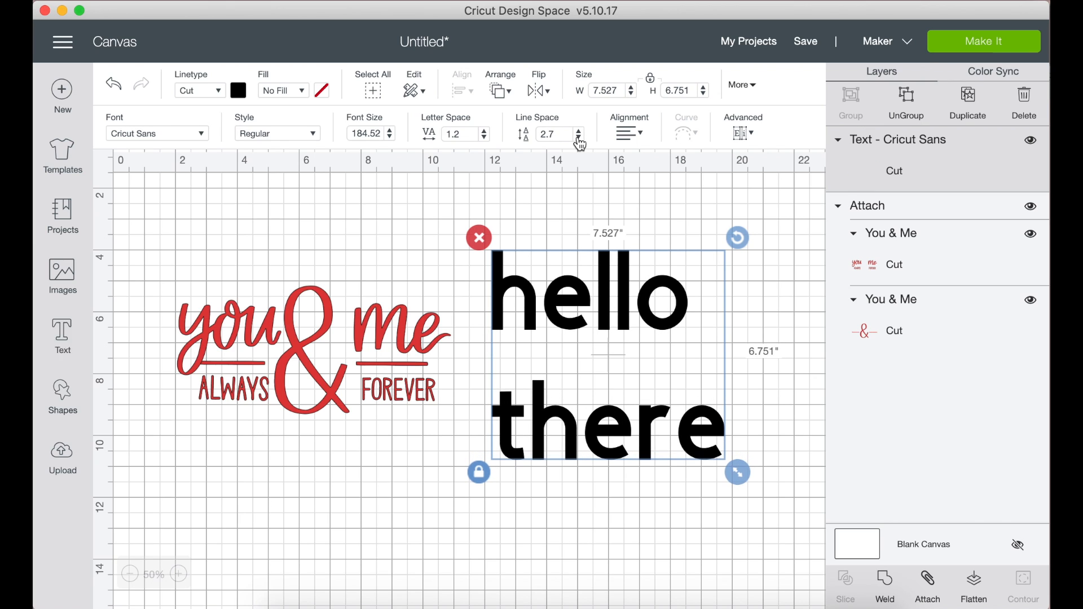
click(580, 138)
click(580, 138)
click(579, 138)
click(580, 138)
click(580, 138)
click(580, 139)
click(580, 139)
click(580, 139)
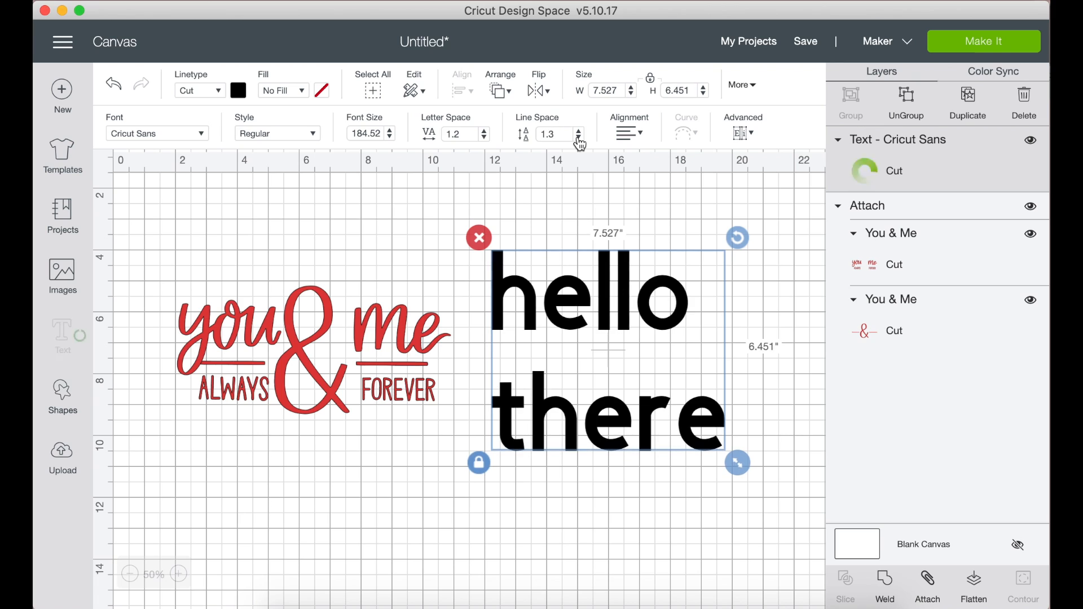
click(579, 138)
click(580, 138)
click(579, 138)
click(580, 139)
click(580, 139)
click(579, 138)
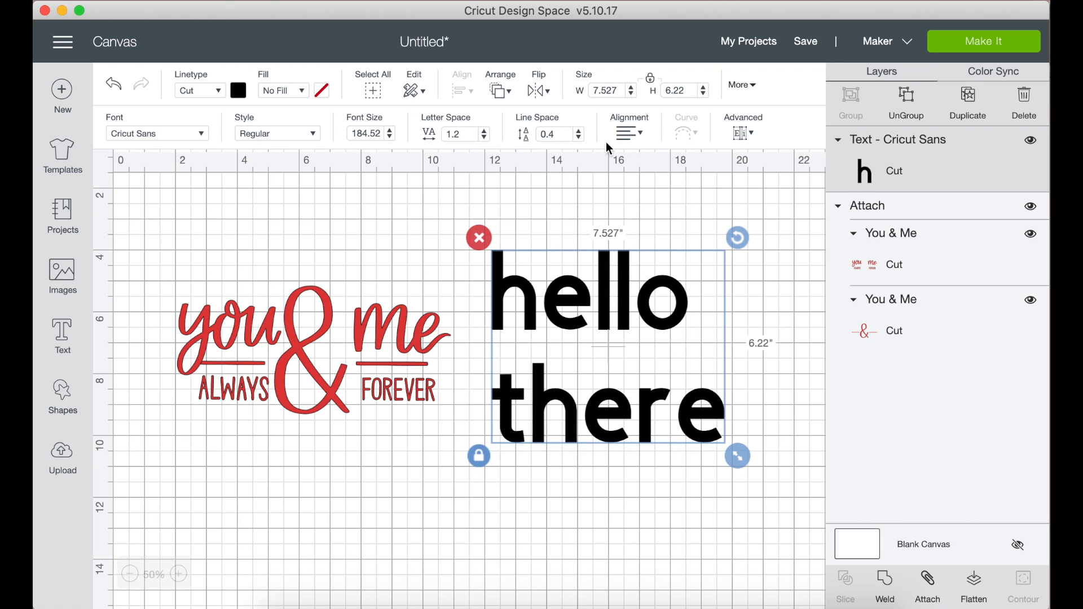
Step: Center-align the two lines of the "hello there" text and deselect it
click(646, 134)
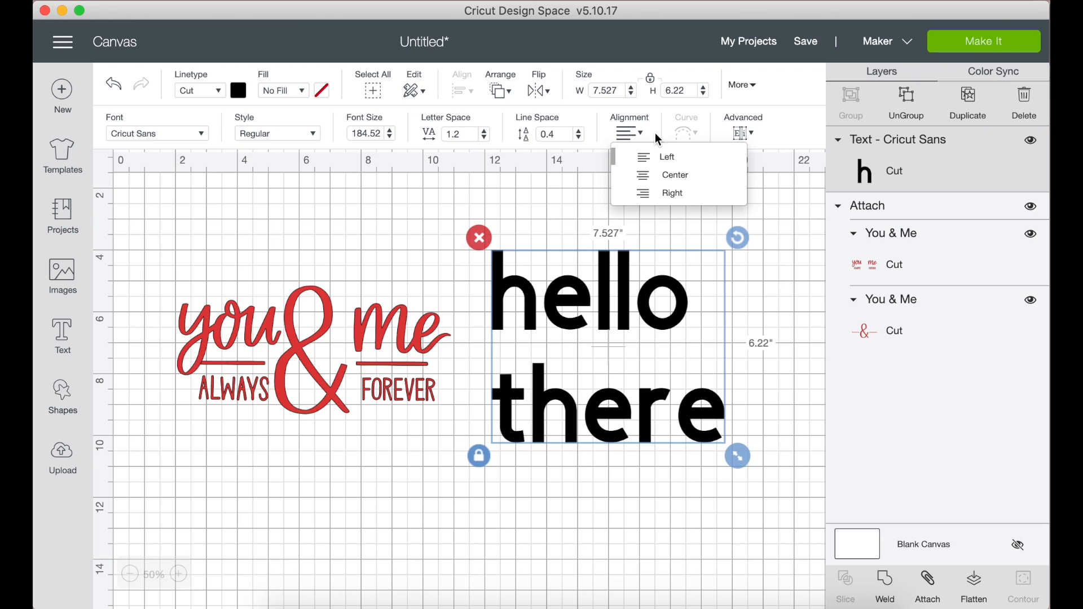
click(693, 180)
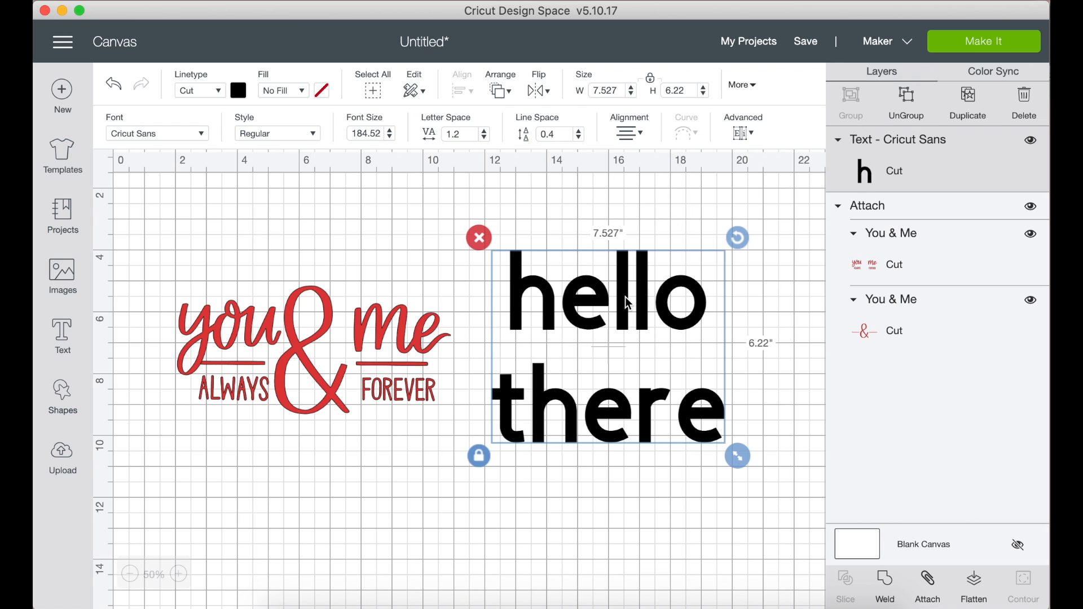
click(634, 399)
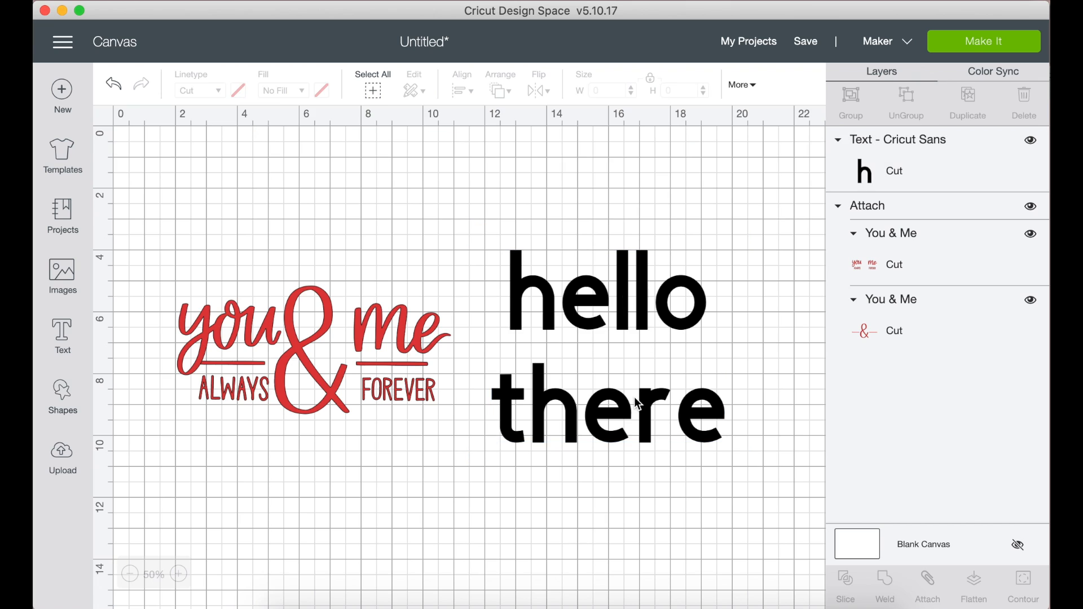
Step: Delete the second line "there" so the text reads only "hello", and reselect the text
double_click(616, 443)
key(BackSpace)
key(BackSpace)
key(BackSpace)
key(BackSpace)
key(BackSpace)
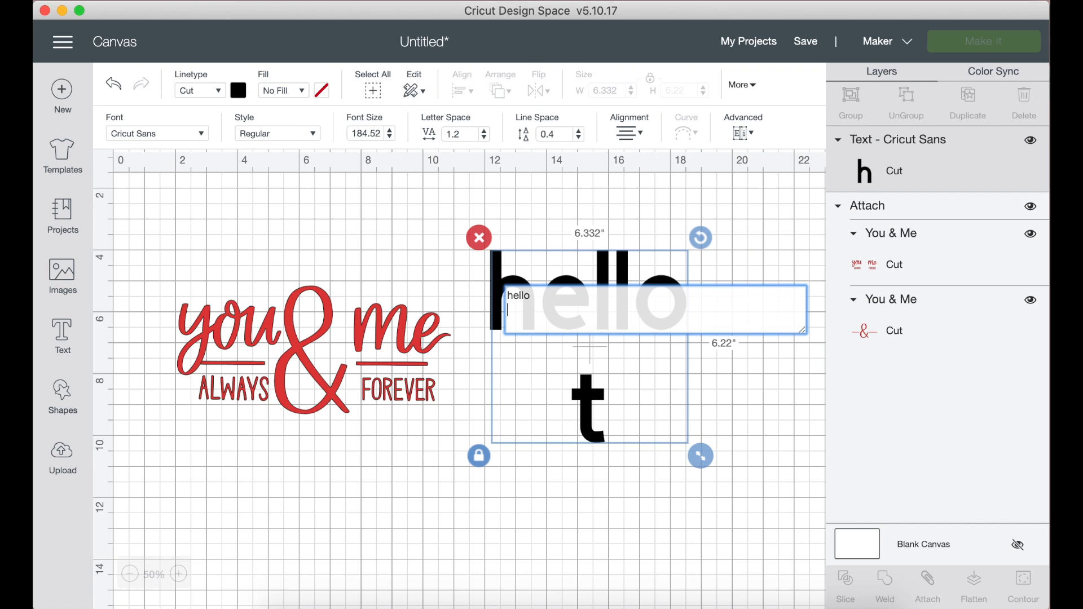
key(BackSpace)
click(451, 254)
click(607, 289)
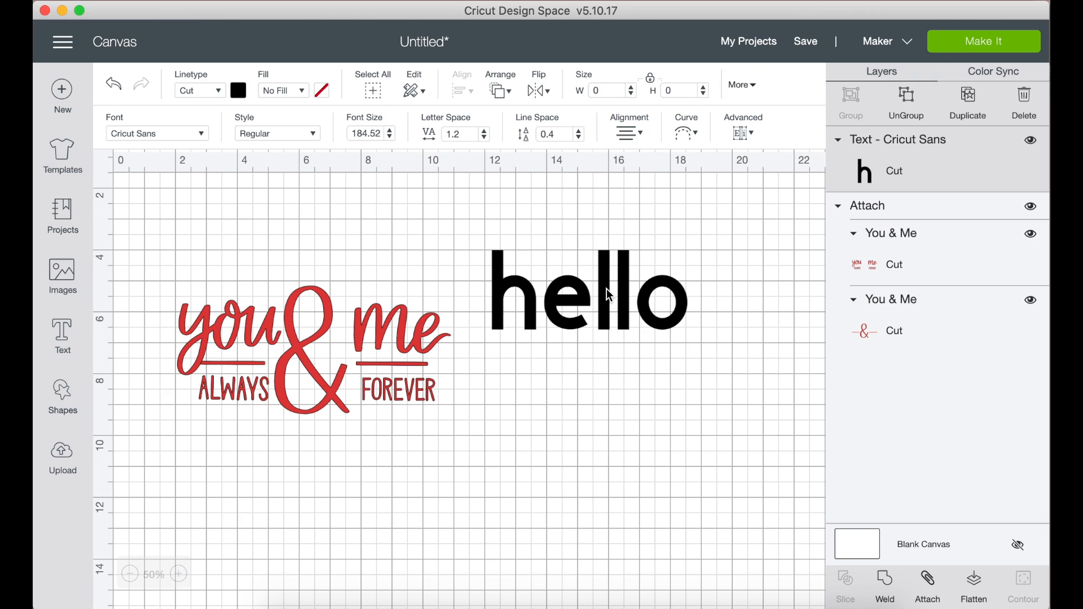
click(607, 288)
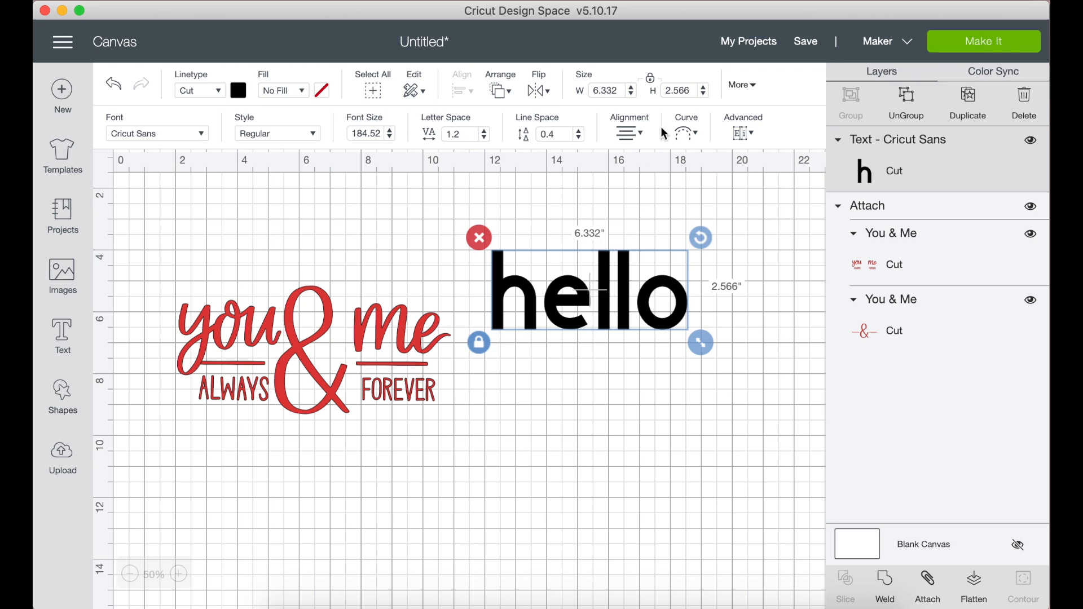
Step: Examine the Curve diameter setting for the "hello" text, leaving it at 0
click(698, 131)
drag(650, 185, 653, 207)
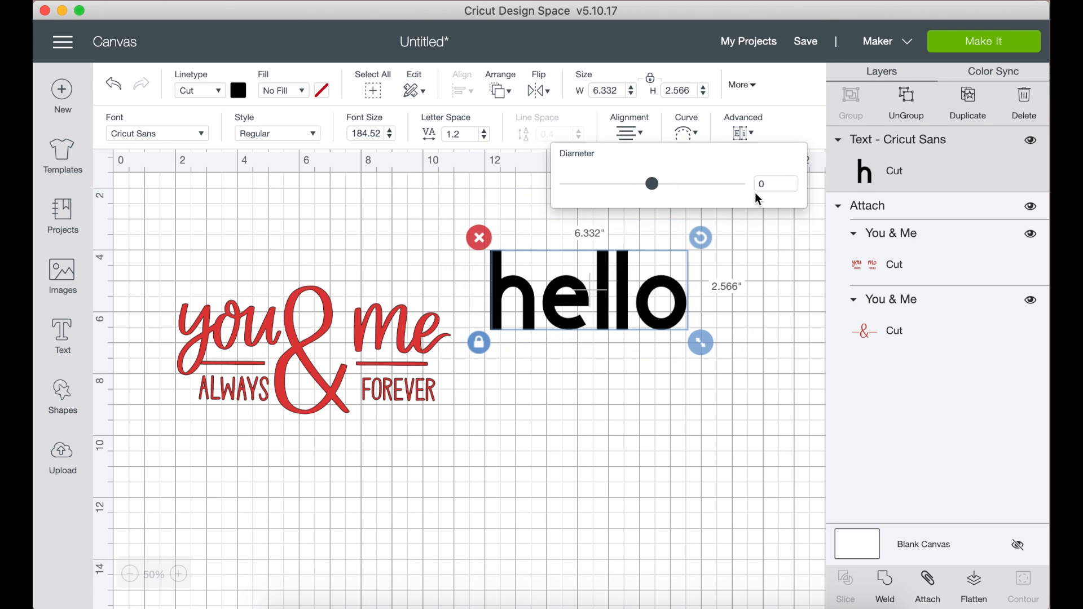
click(458, 204)
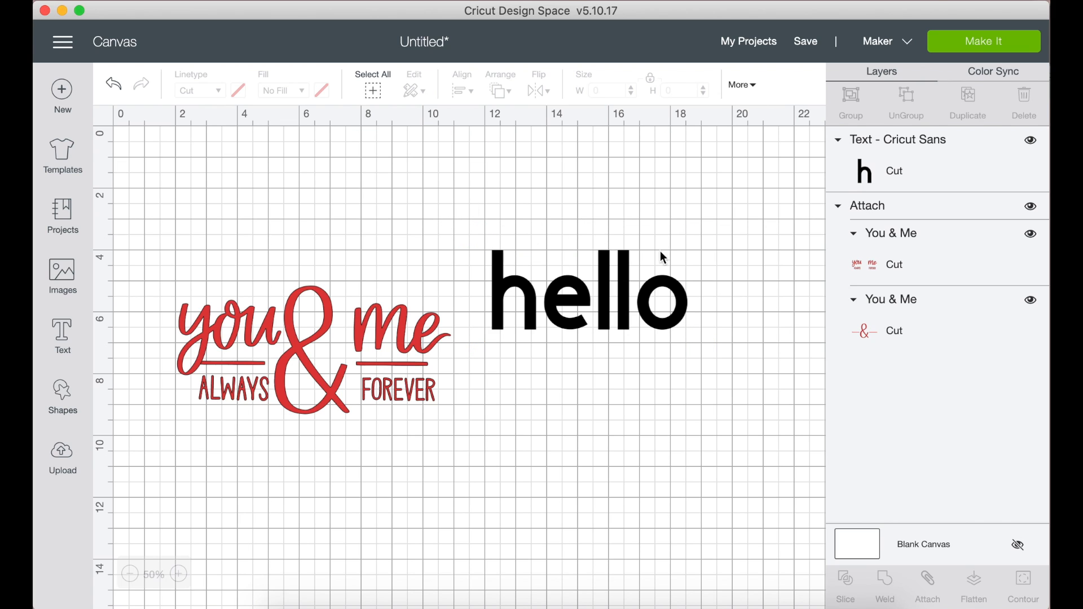
Step: Look at the advanced ungrouping options available for the "hello" text
click(611, 275)
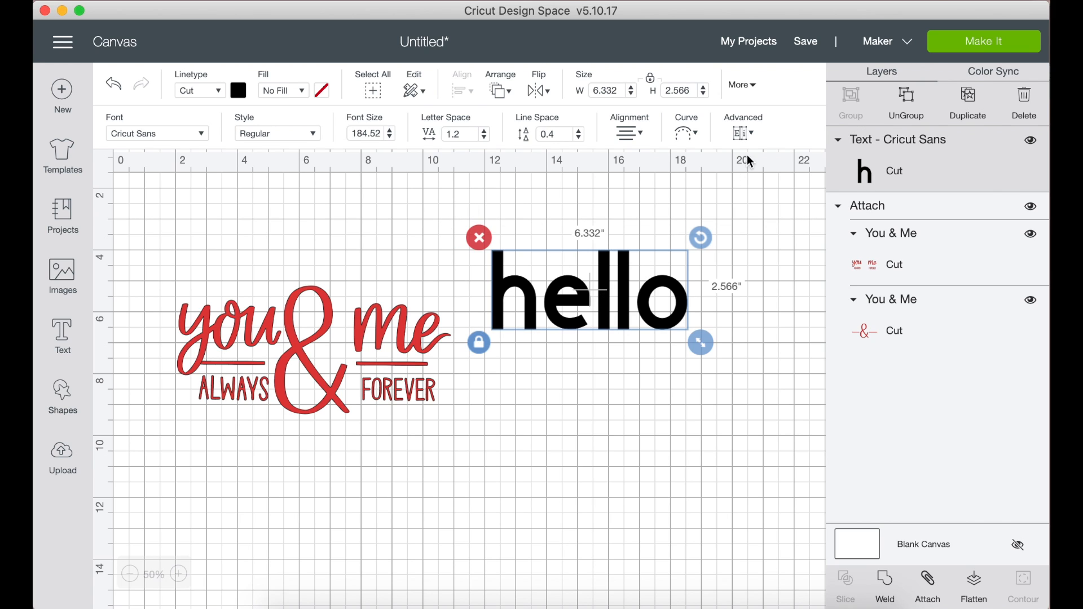
click(749, 136)
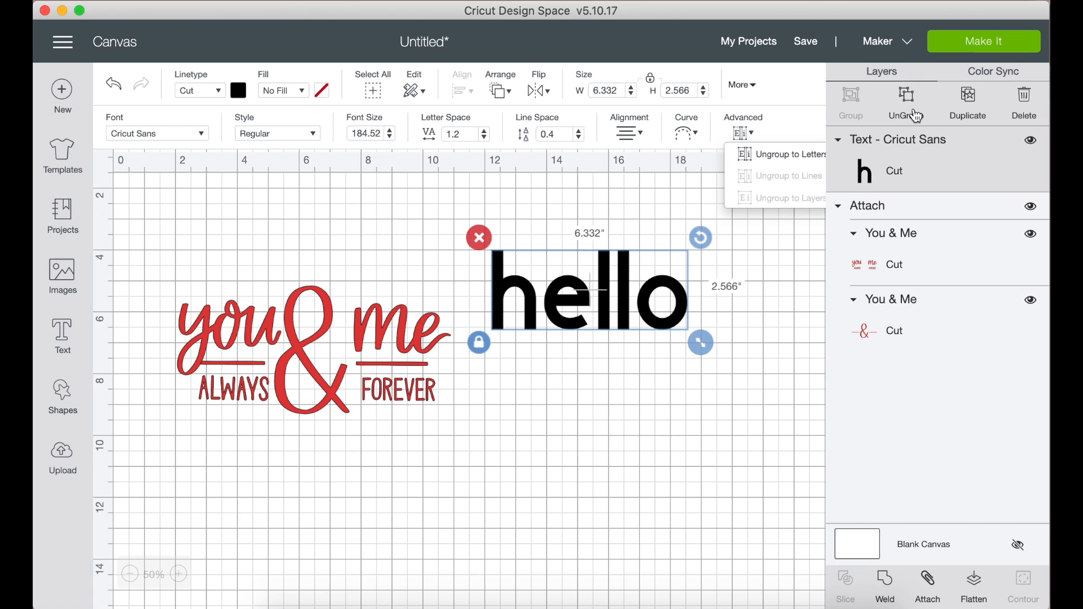
click(625, 468)
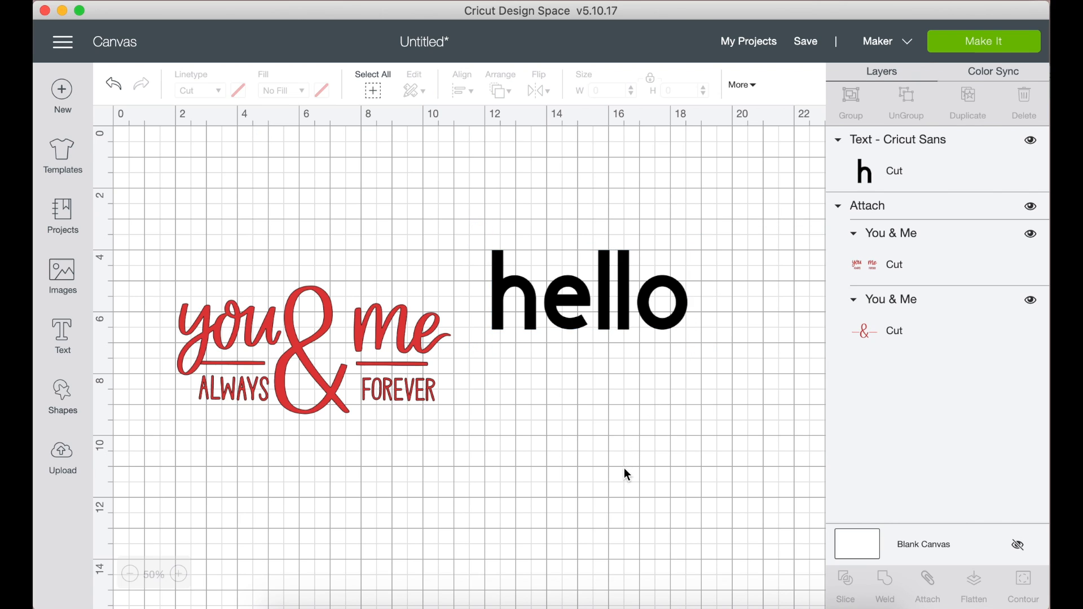
Step: Select the "hello" text, then the red "You & Me" design, and review the design's context commands
click(588, 311)
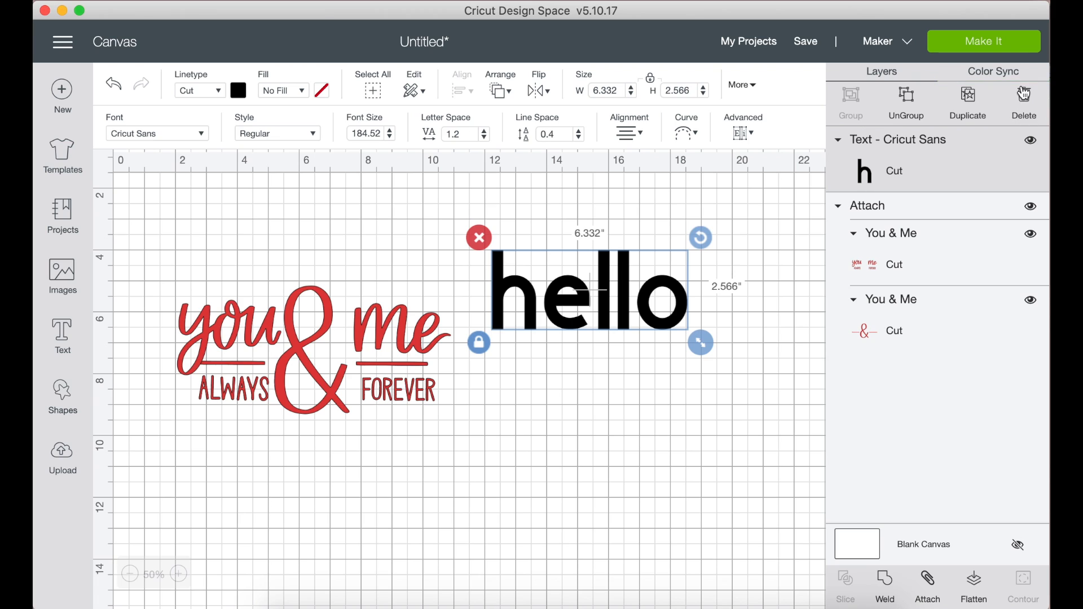
click(344, 347)
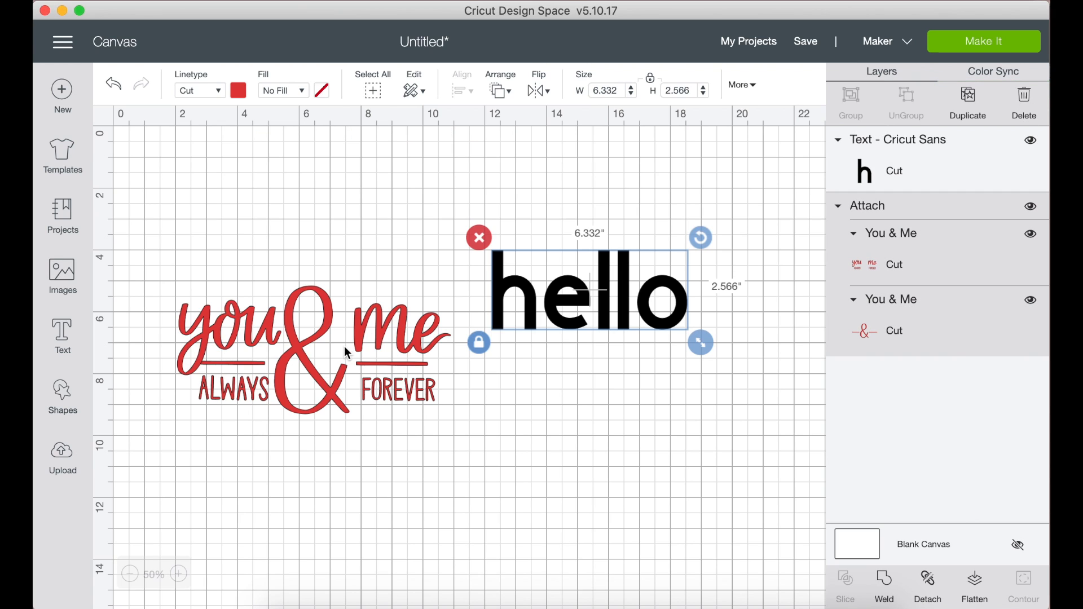
right_click(307, 358)
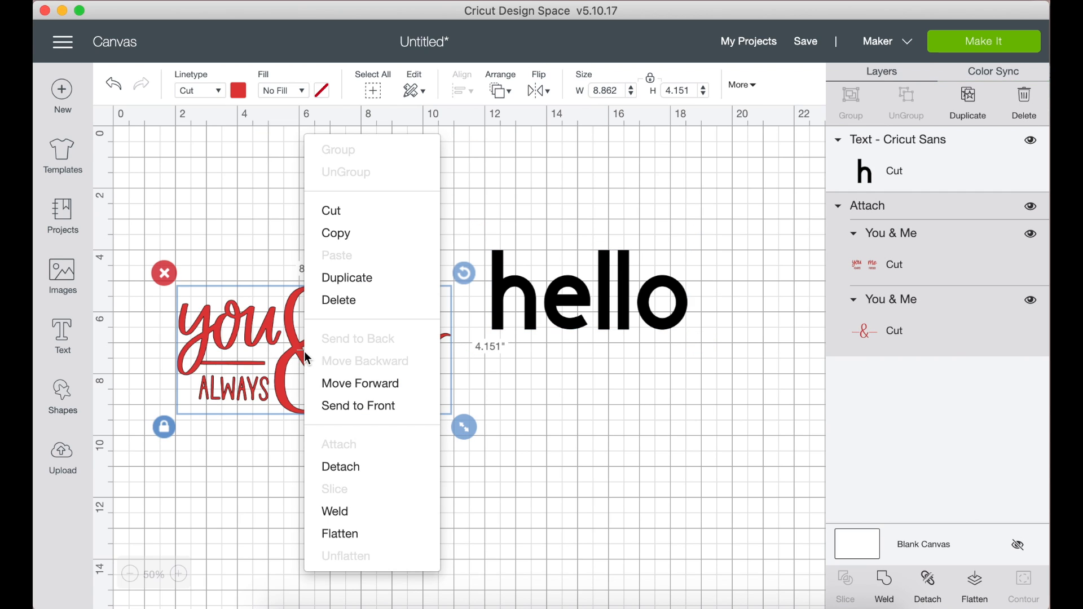
click(561, 387)
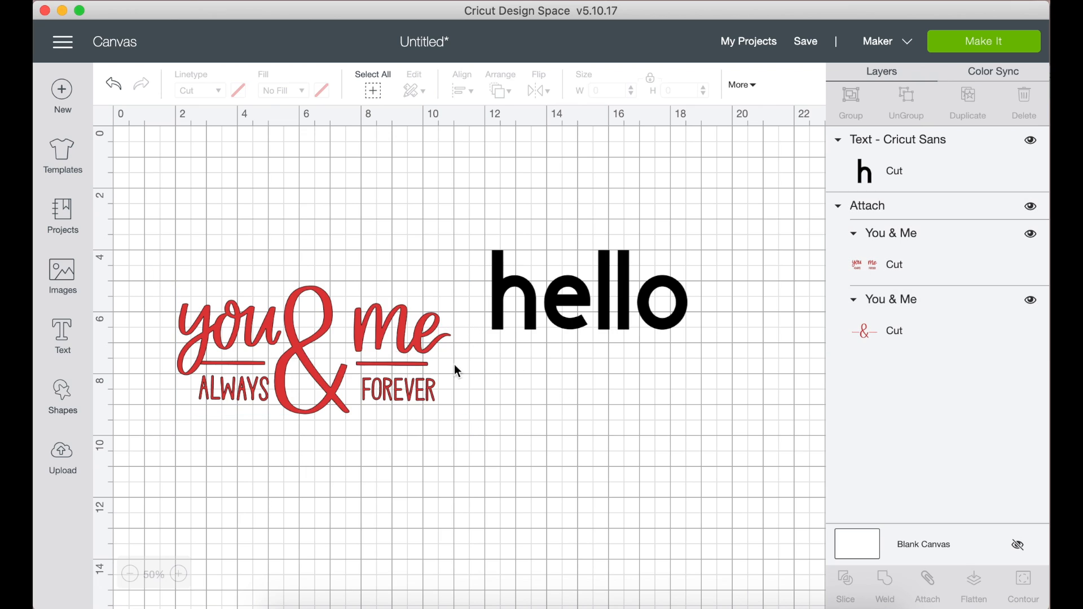
click(355, 347)
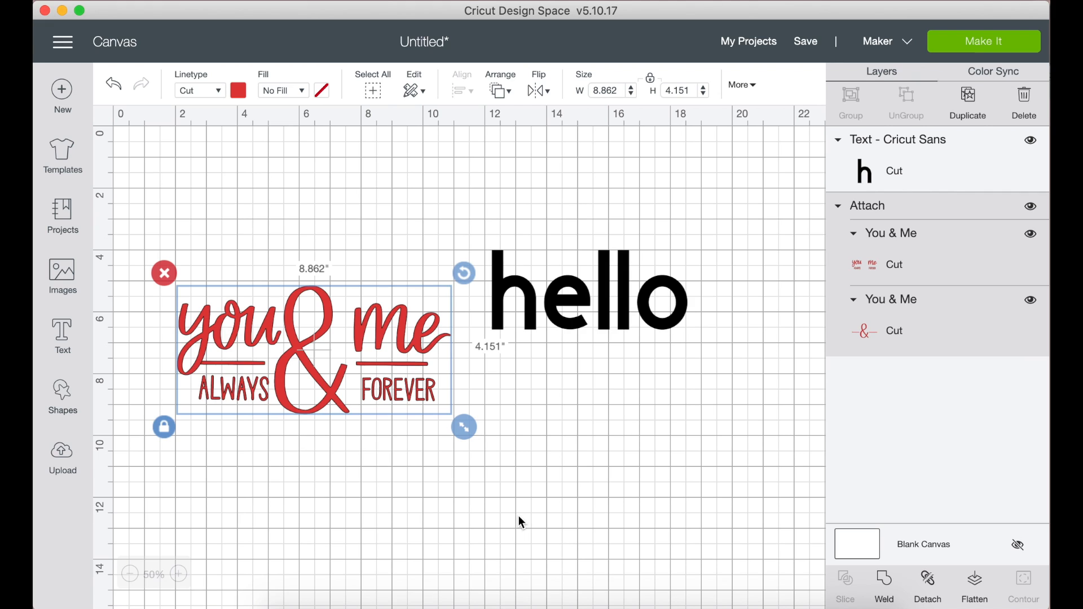
Step: Delete the red "You & Me" design and the "hello" text to clear the canvas
click(72, 408)
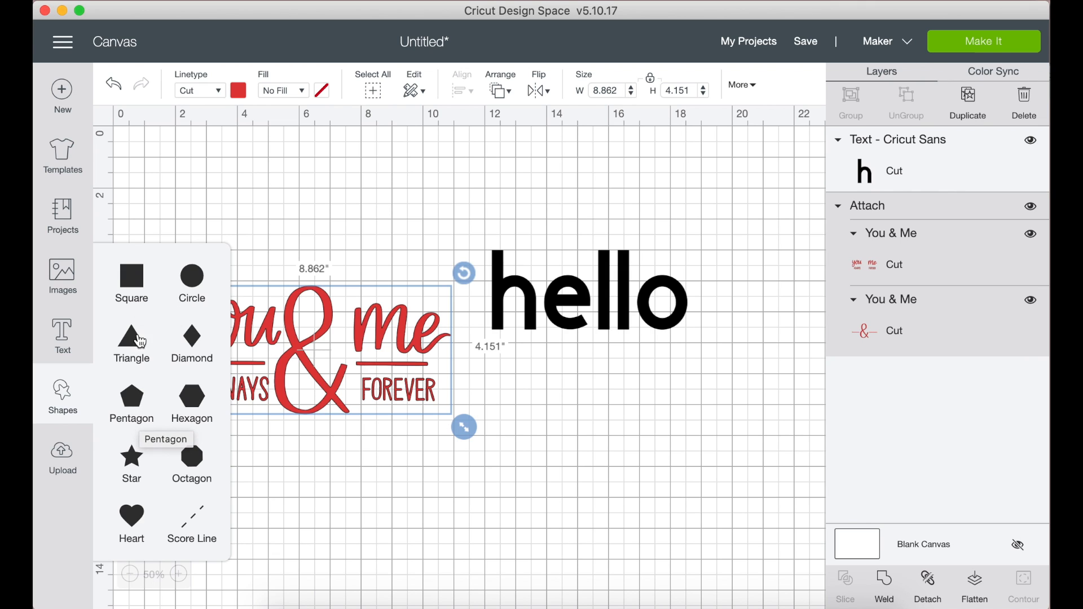
click(322, 319)
key(Delete)
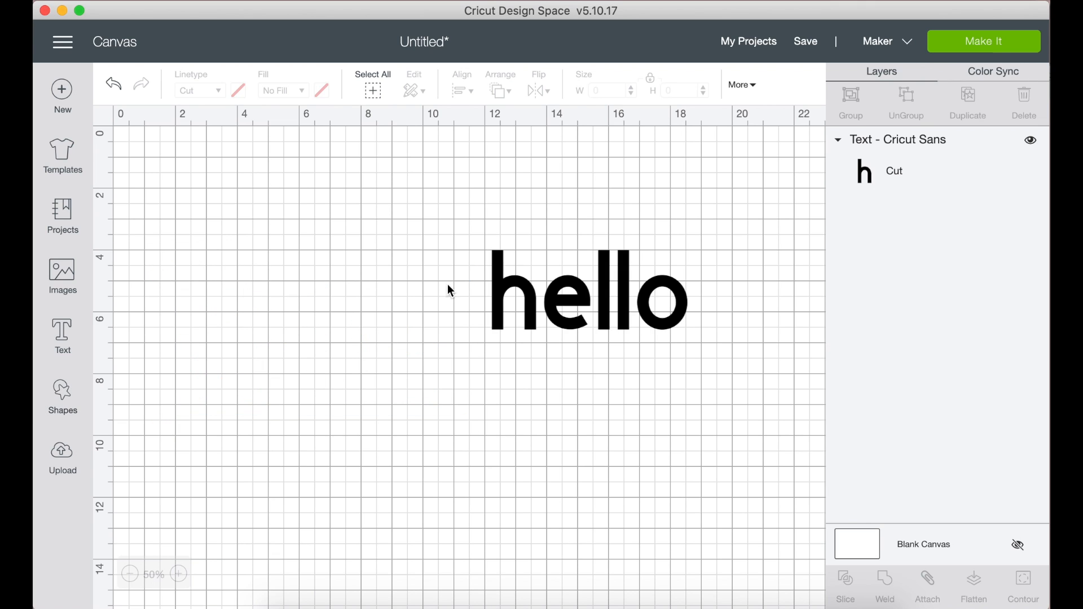
click(519, 286)
key(Delete)
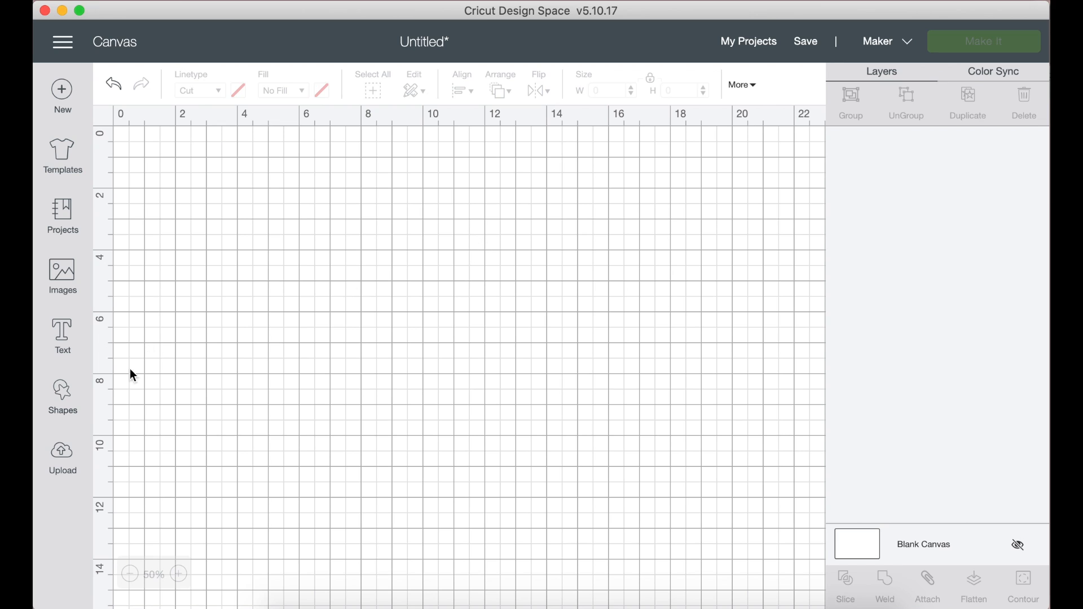
Step: Insert a square from the basic shapes and move it toward the middle of the canvas
click(63, 395)
click(132, 285)
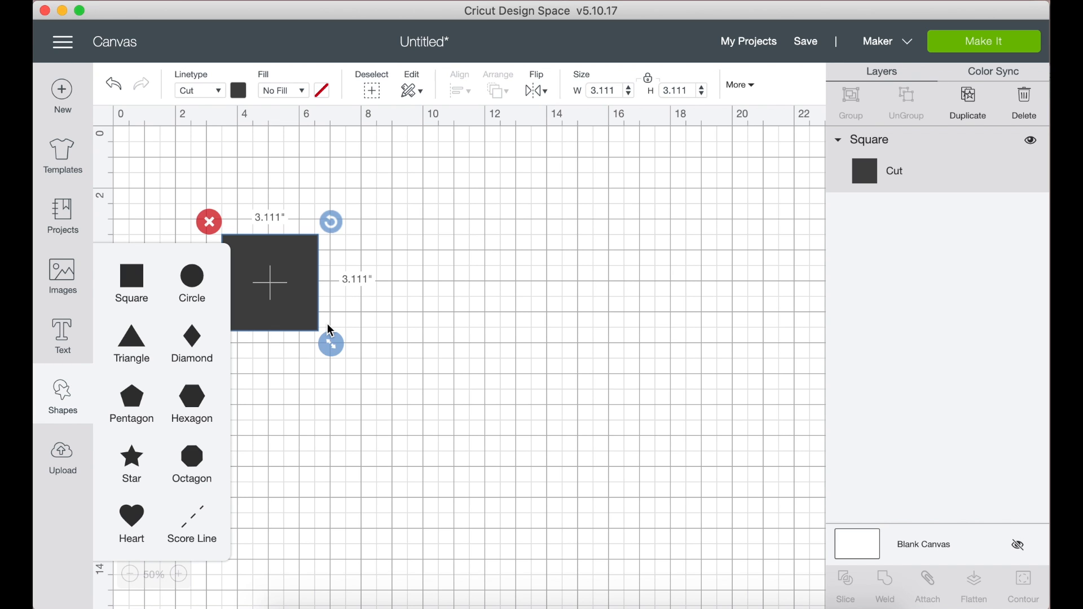
drag(287, 310, 422, 320)
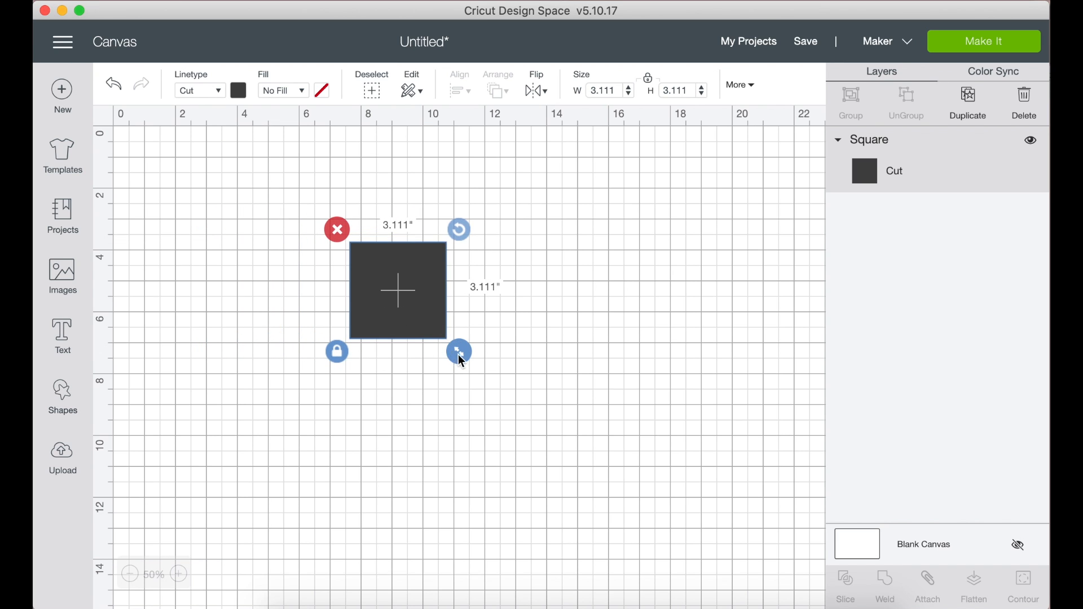
Step: Enlarge the square to about 6.7 by 6.7 inches and reposition it around the canvas center
drag(461, 360, 603, 445)
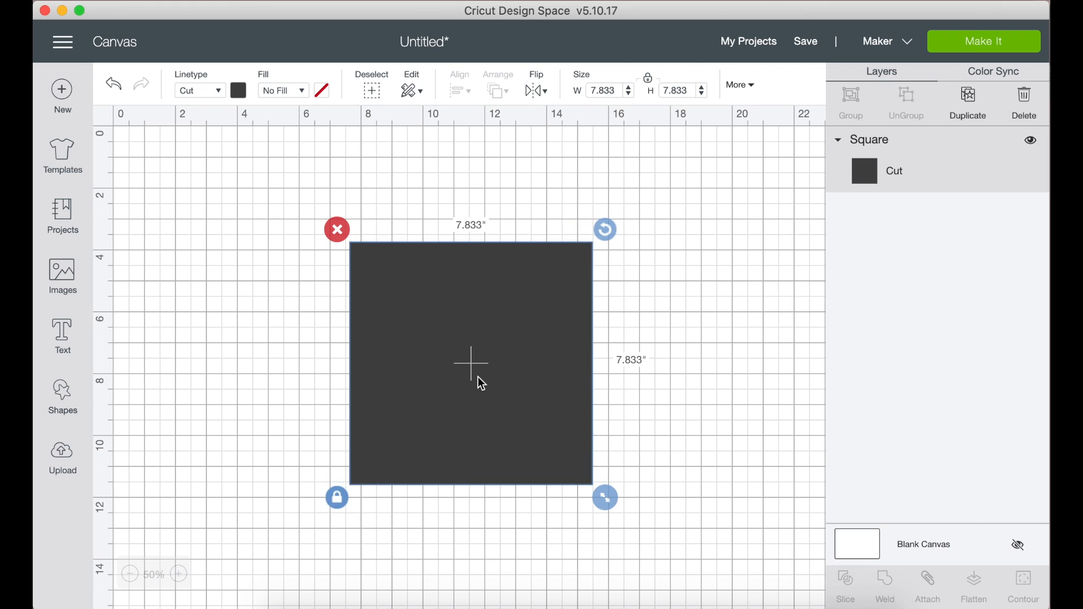
drag(482, 383, 443, 387)
drag(570, 501, 547, 448)
drag(496, 421, 502, 449)
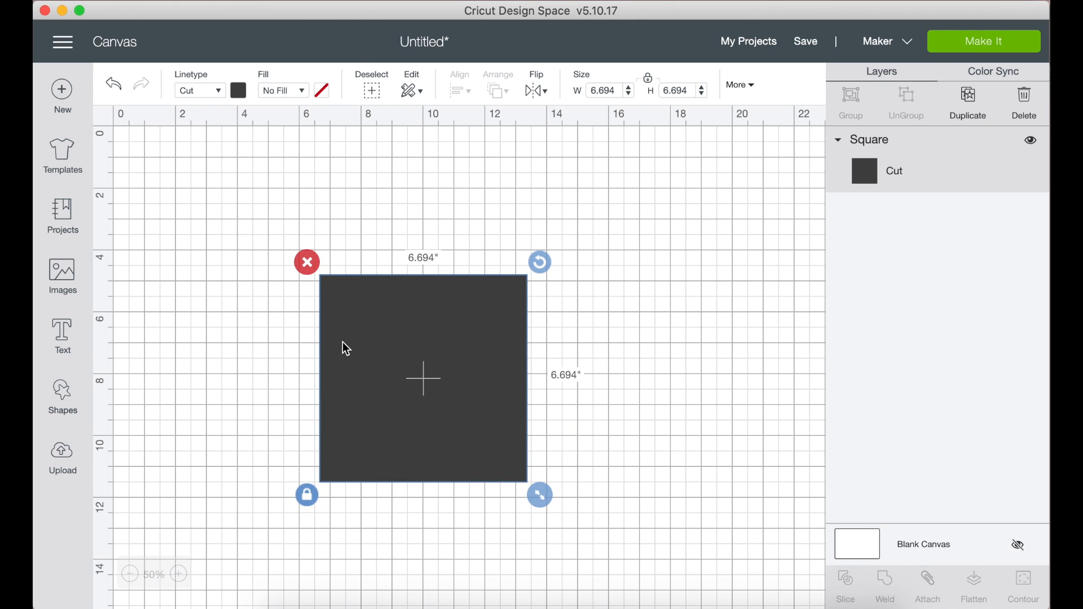
click(63, 395)
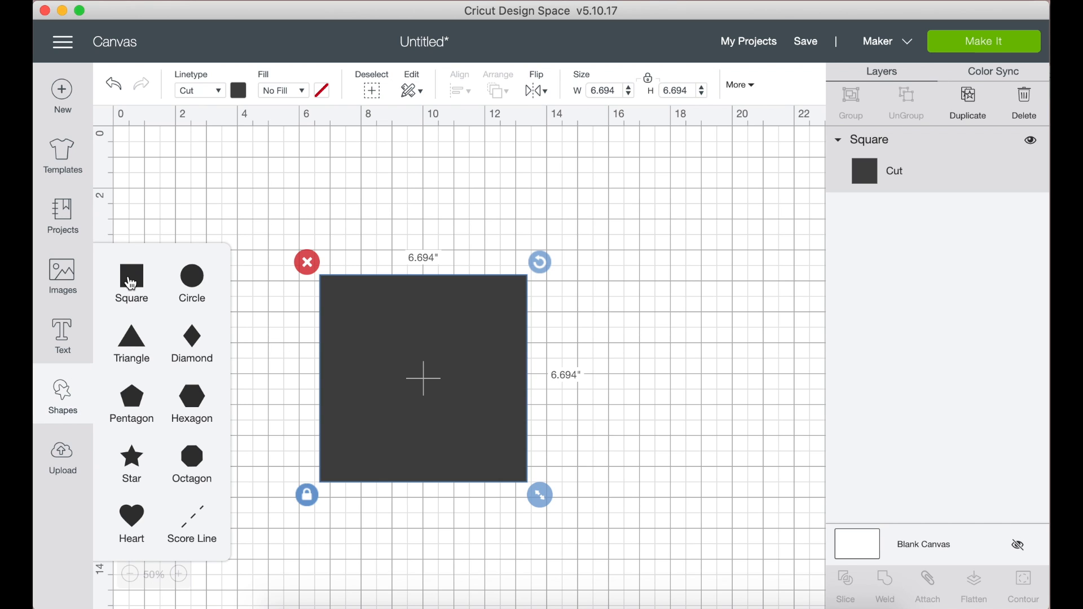
click(131, 282)
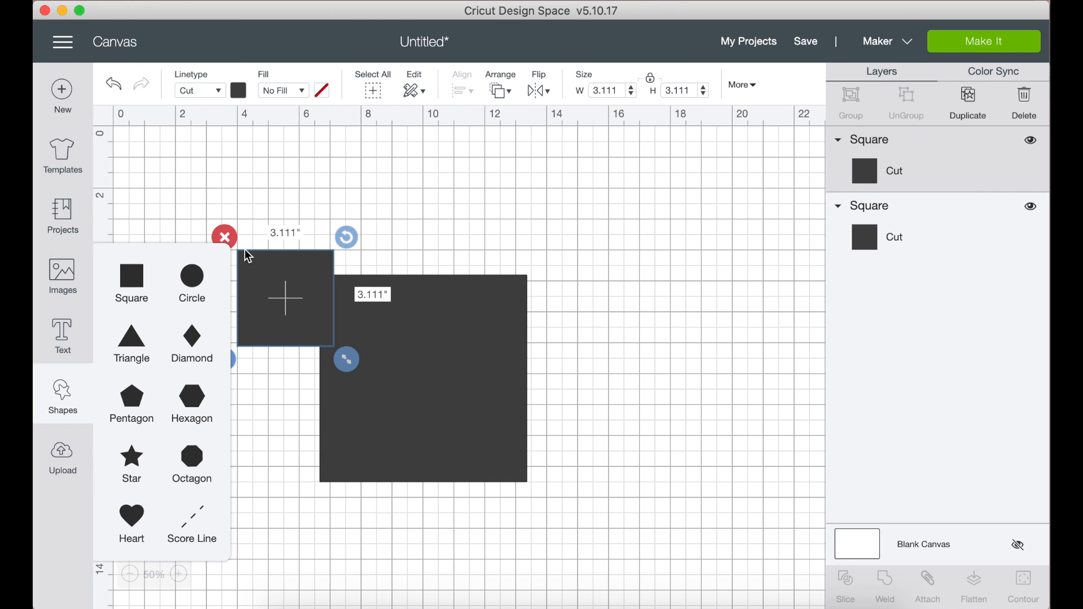
click(226, 236)
Step: Duplicate the large square, move the copy up and resize it with unlocked proportions to a narrow rectangle about 1.2 by 4.4 inches
click(390, 316)
click(963, 110)
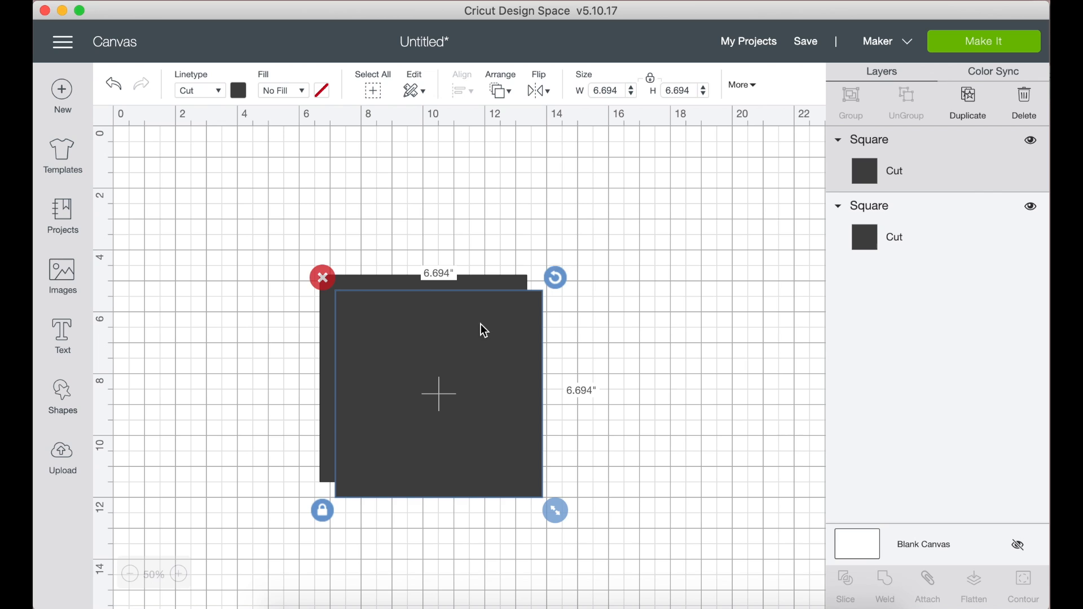
drag(448, 344, 418, 253)
click(292, 418)
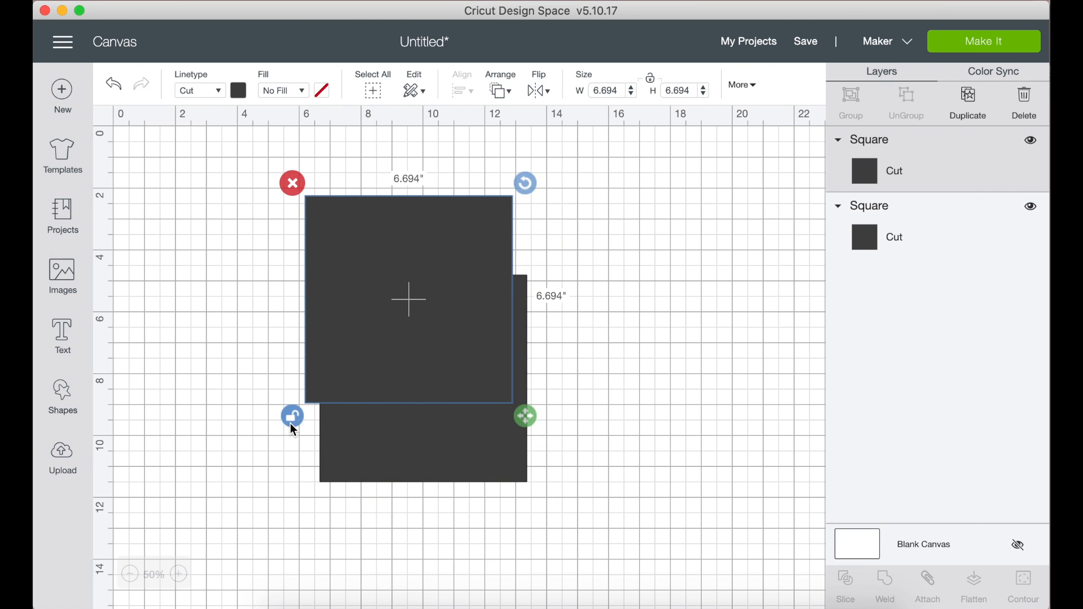
drag(525, 416, 245, 313)
Step: Insert a triangle from the basic shapes, move it above the square and enlarge it to about 8.2 by 7.1 inches
click(63, 396)
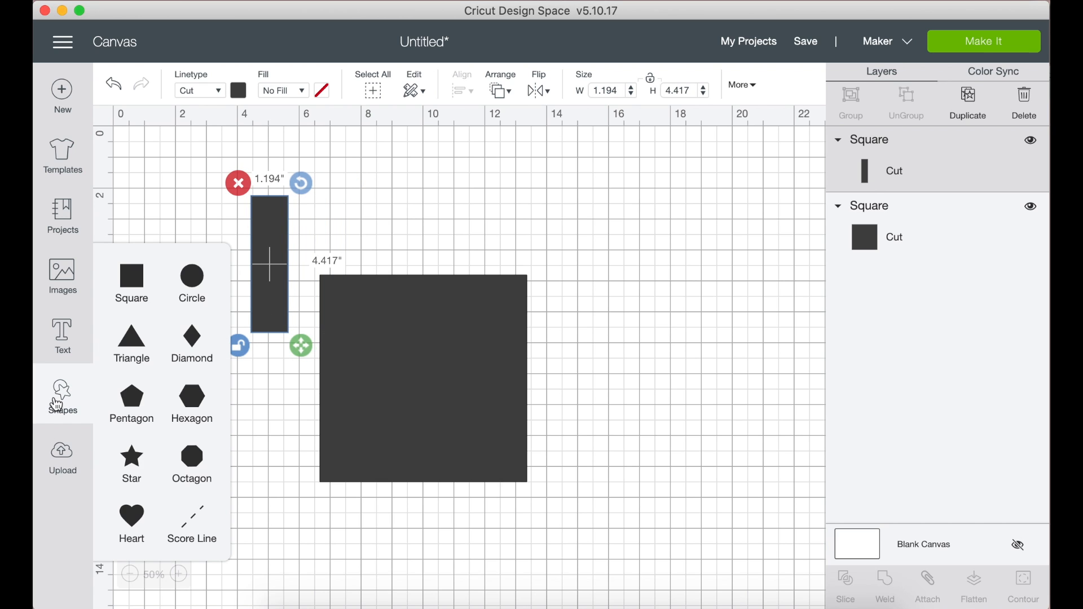
click(133, 342)
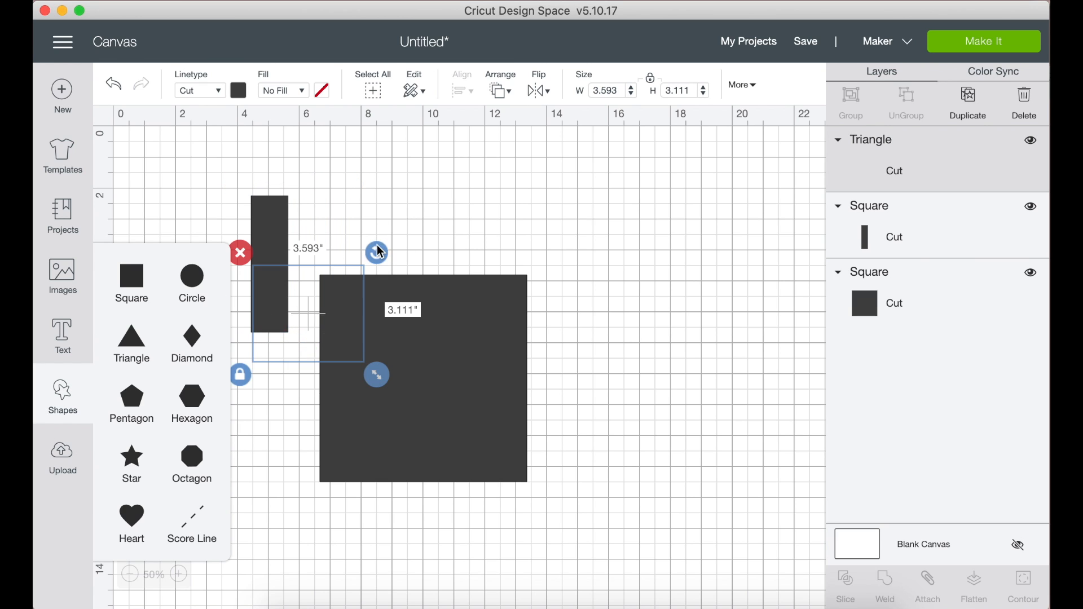
drag(315, 305, 366, 206)
drag(428, 273, 571, 399)
Step: Lower the large square and place the triangle on its upper edge so the two form a house with a roof
drag(435, 477, 435, 566)
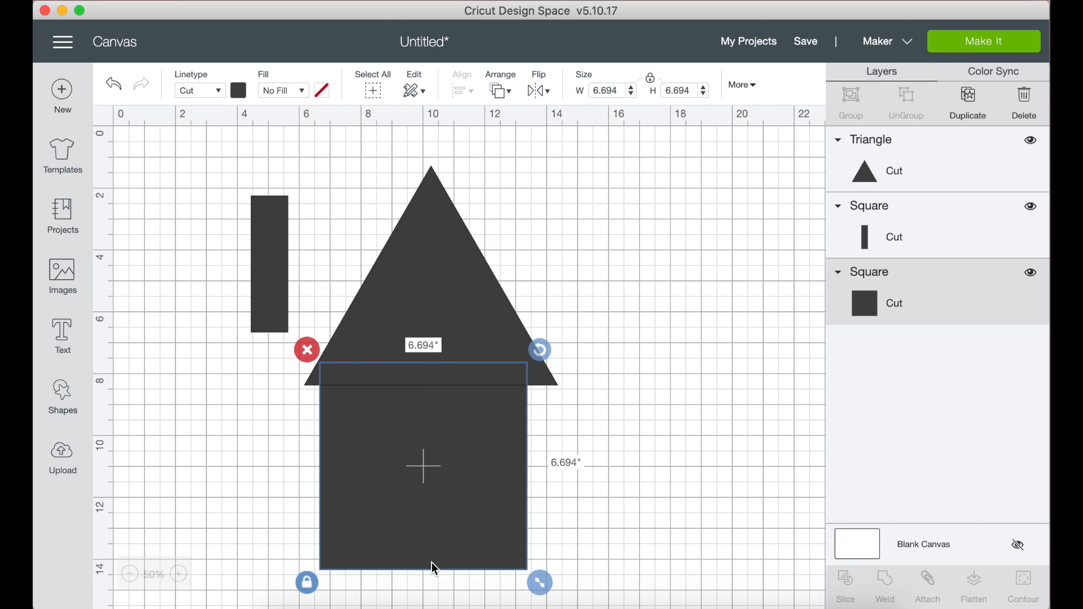
click(435, 373)
drag(443, 339, 441, 318)
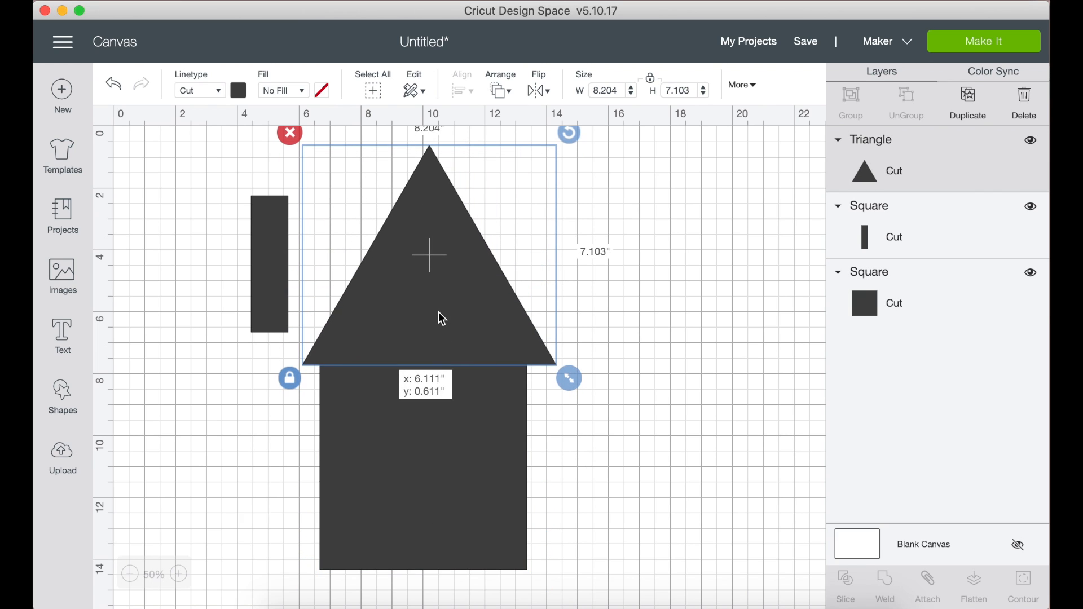
Step: Unlock the triangle's proportions, flatten it to about 8.5 by 5 inches and set it back on top of the square
click(290, 379)
drag(575, 379, 578, 314)
drag(497, 279, 492, 344)
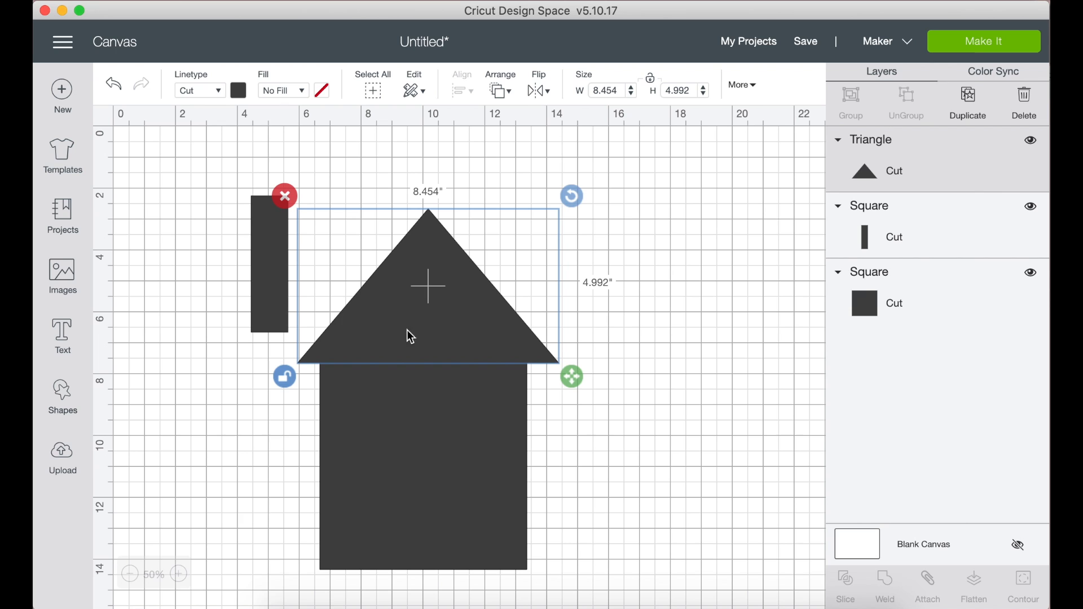
Step: Move the narrow rectangle onto the roof's left slope as a chimney and deselect it
drag(269, 302, 351, 314)
click(603, 244)
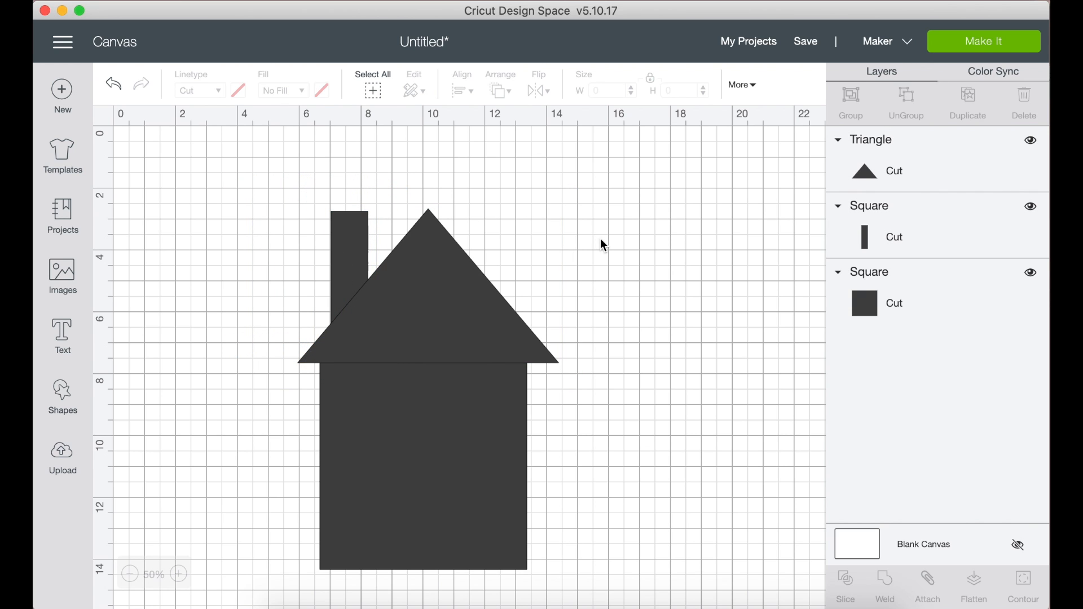
scroll(602, 245, down, 3)
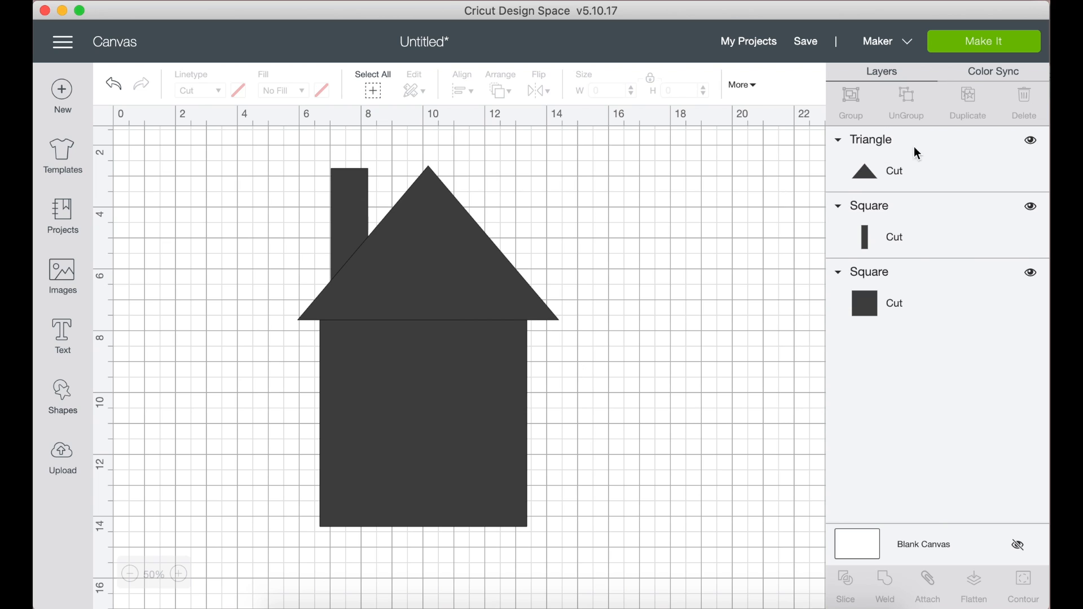
Step: Select the triangle and square layers one after another to examine which house part each layer represents
click(923, 158)
click(947, 221)
click(950, 283)
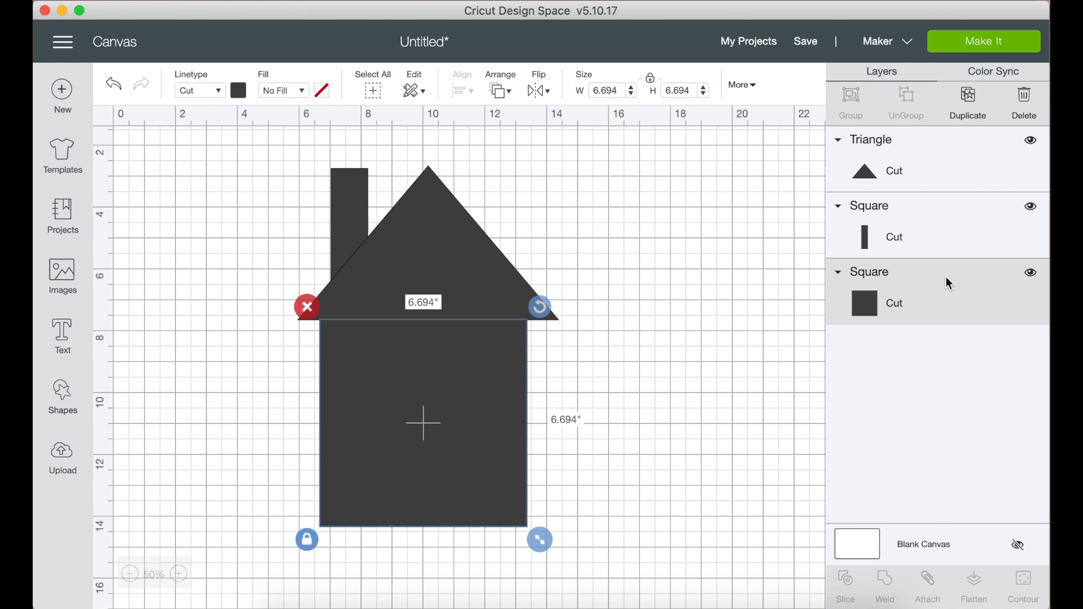
click(943, 243)
click(943, 176)
click(944, 227)
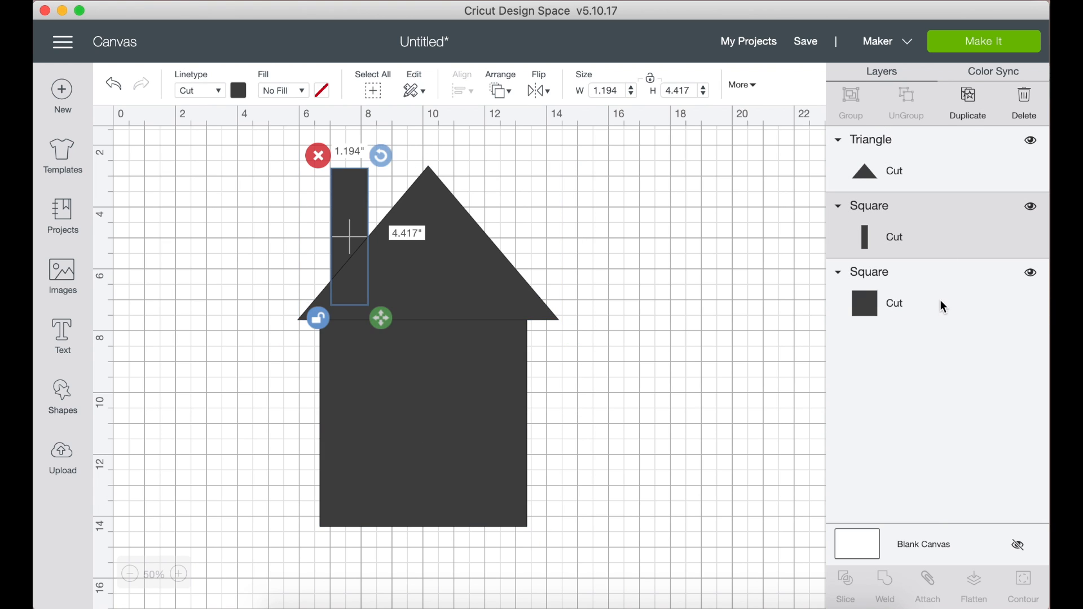
click(944, 306)
click(184, 282)
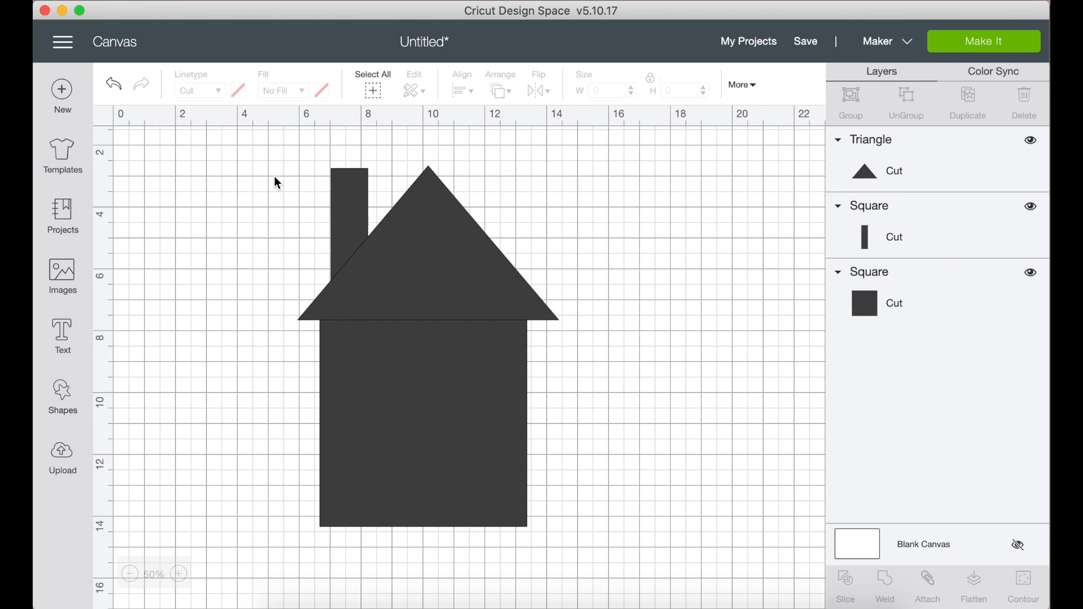
Step: Select all three house shapes together and the triangle on its own to compare their layer entries and available layer operations
drag(274, 176, 602, 460)
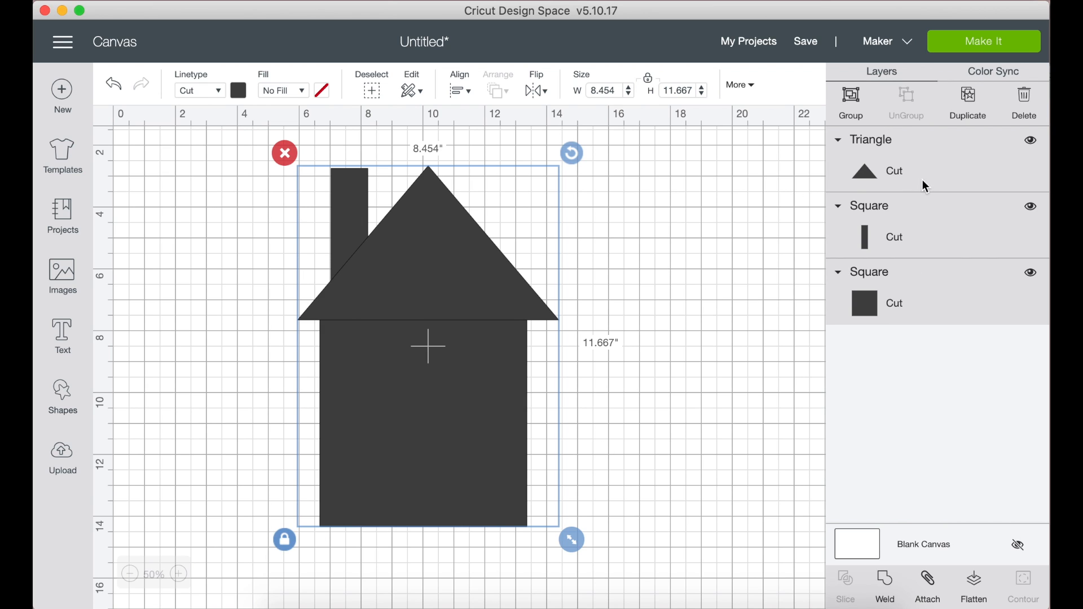
click(710, 312)
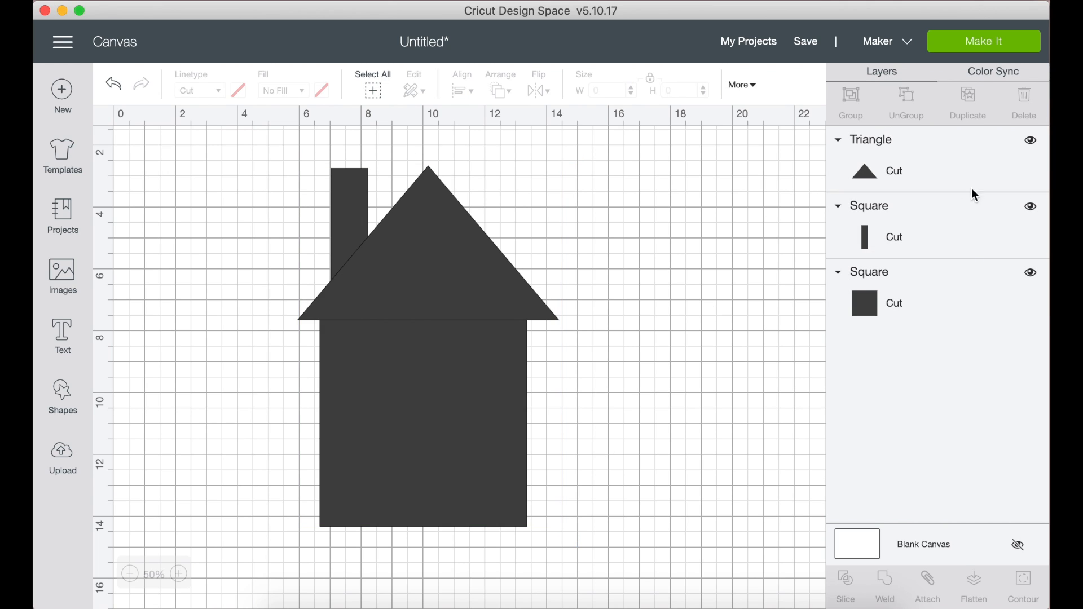
click(445, 254)
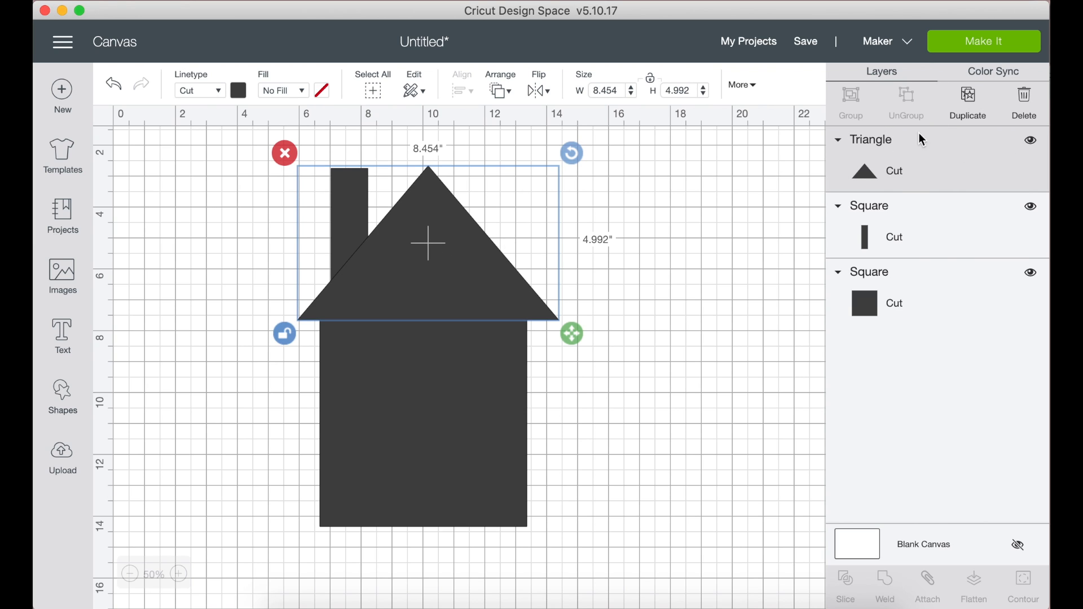
click(632, 187)
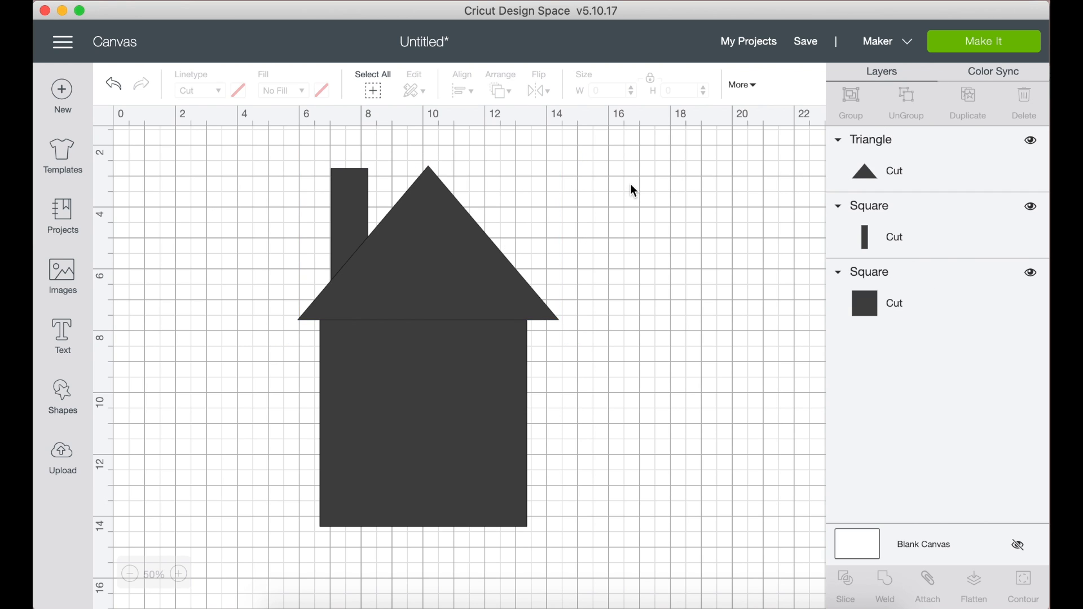
Step: Weld the roof, chimney and body into one house shape and delete the welded house from the canvas
drag(257, 174, 567, 443)
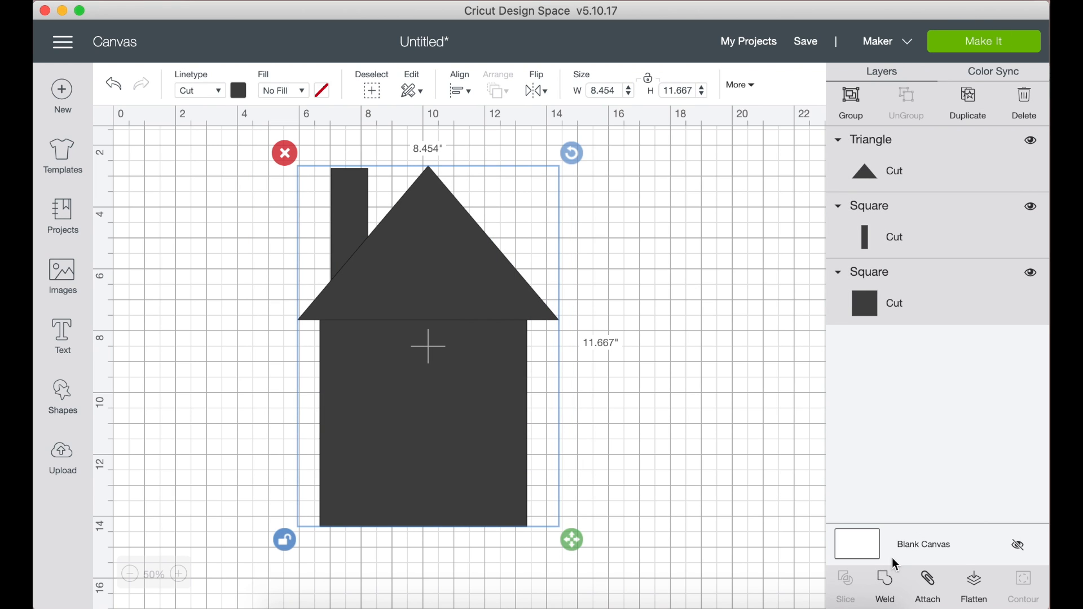
click(895, 599)
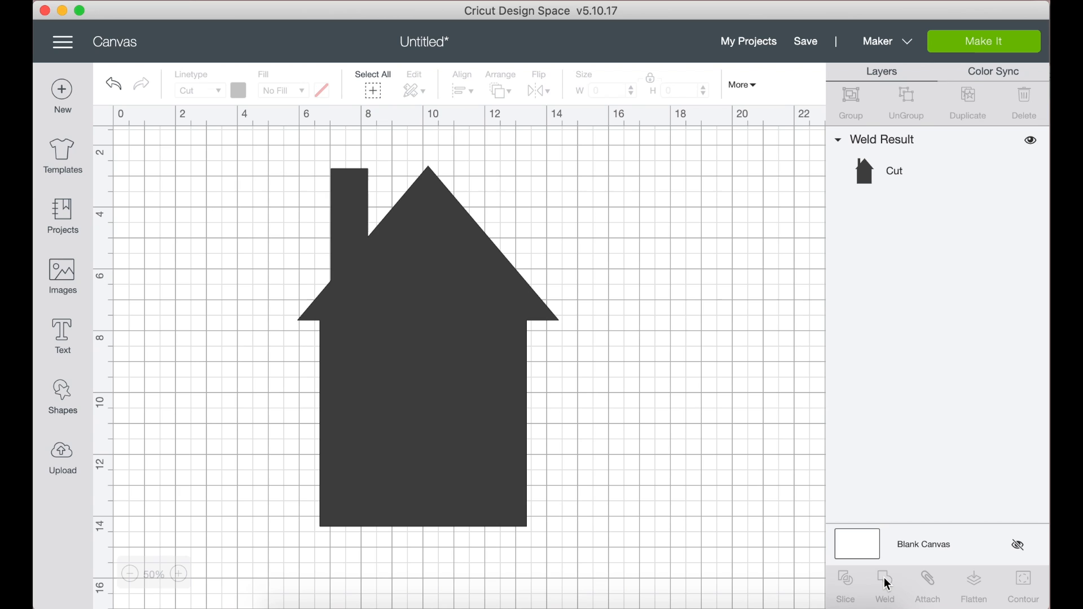
click(446, 423)
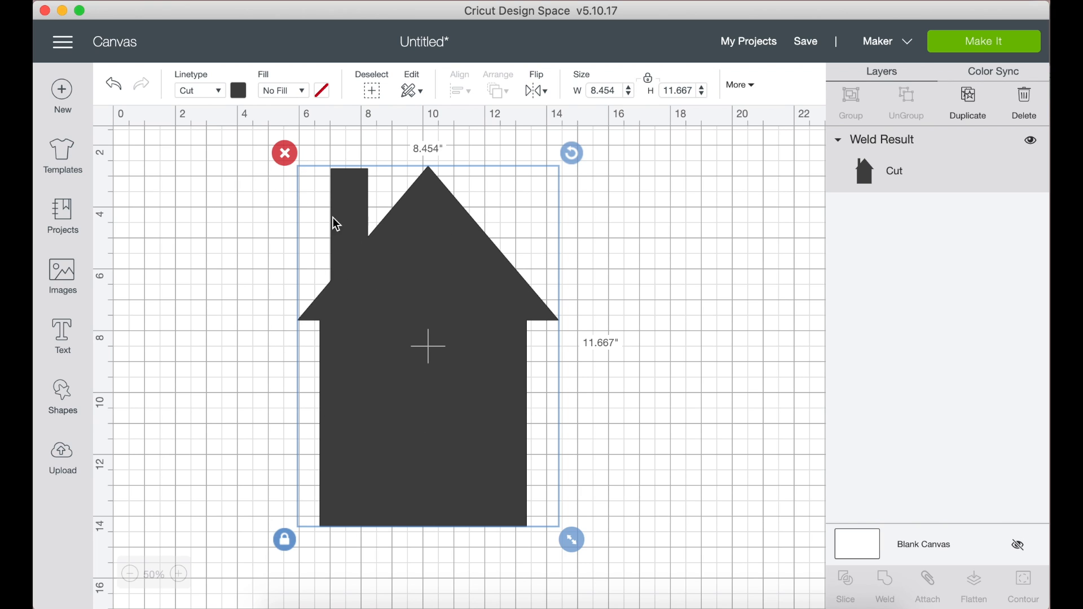
click(285, 153)
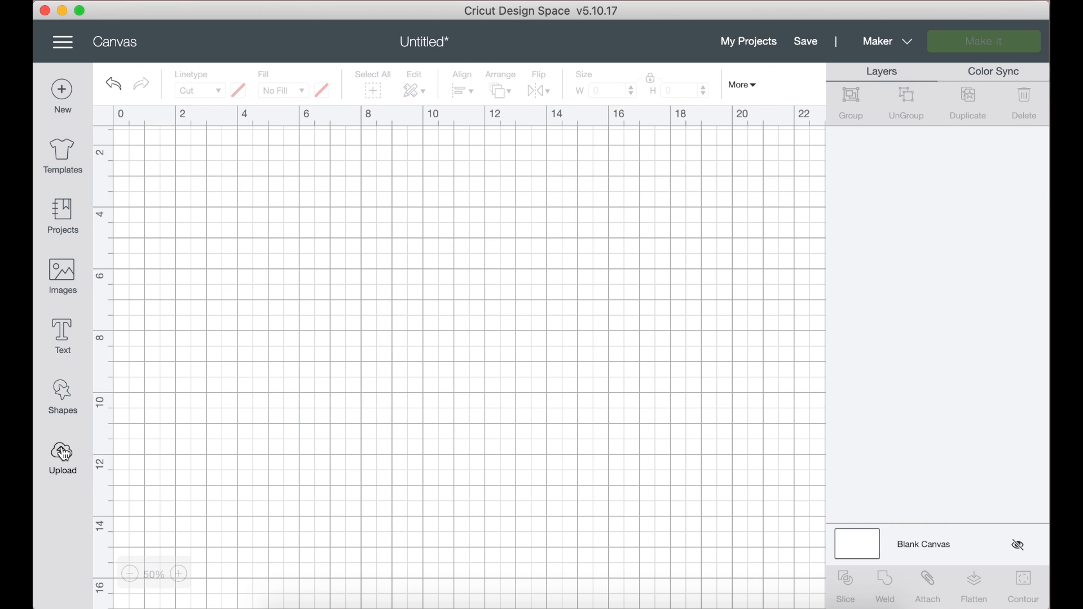
Step: Review the image upload options, browse the Desktop, Recents and Downloads folders for a file, and return to the canvas without uploading
click(60, 470)
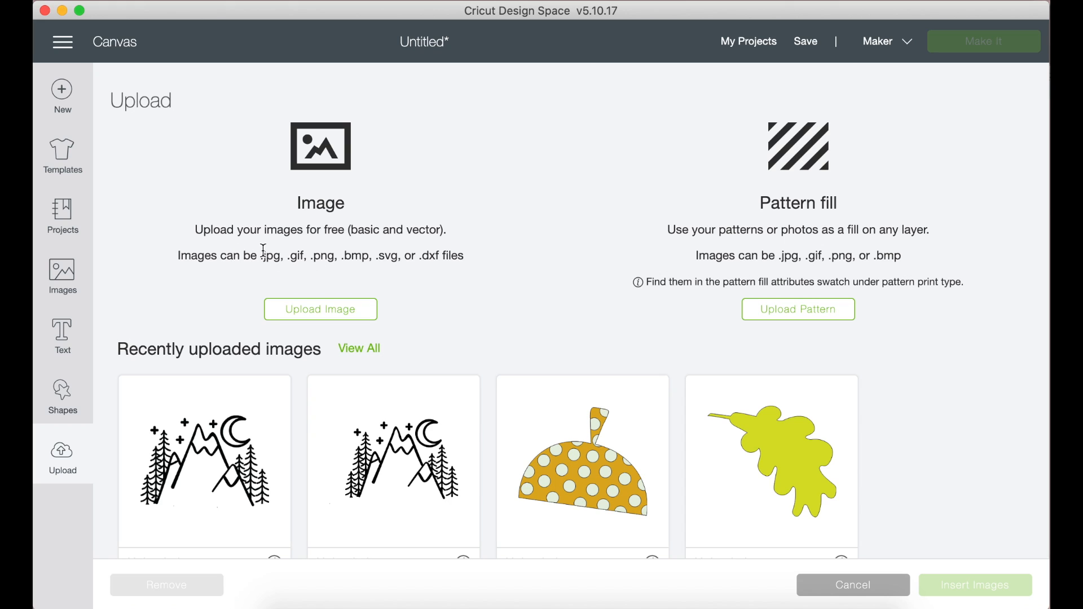
click(348, 312)
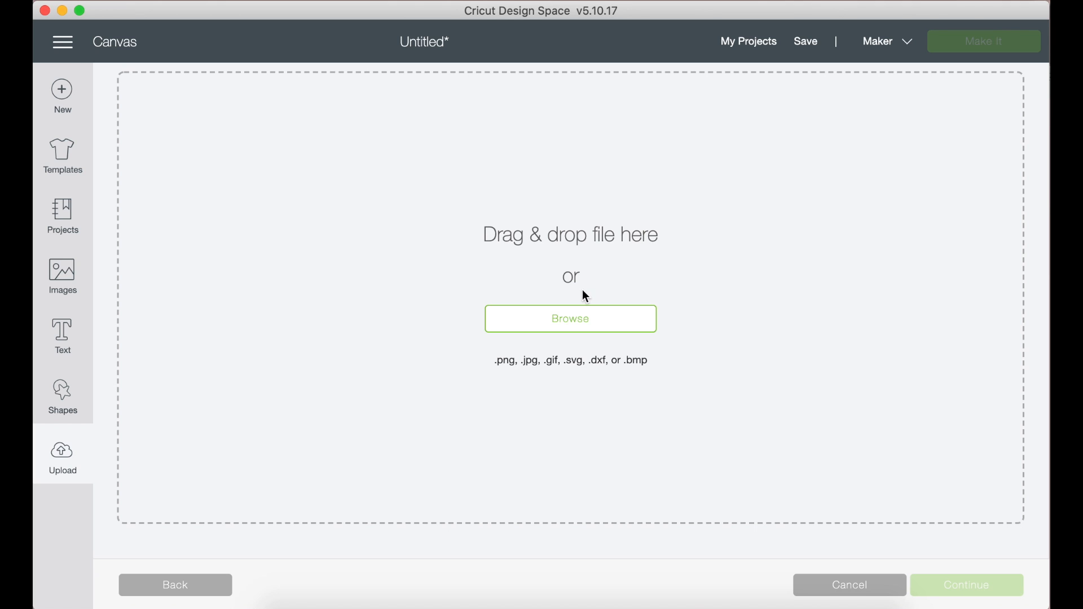
click(570, 321)
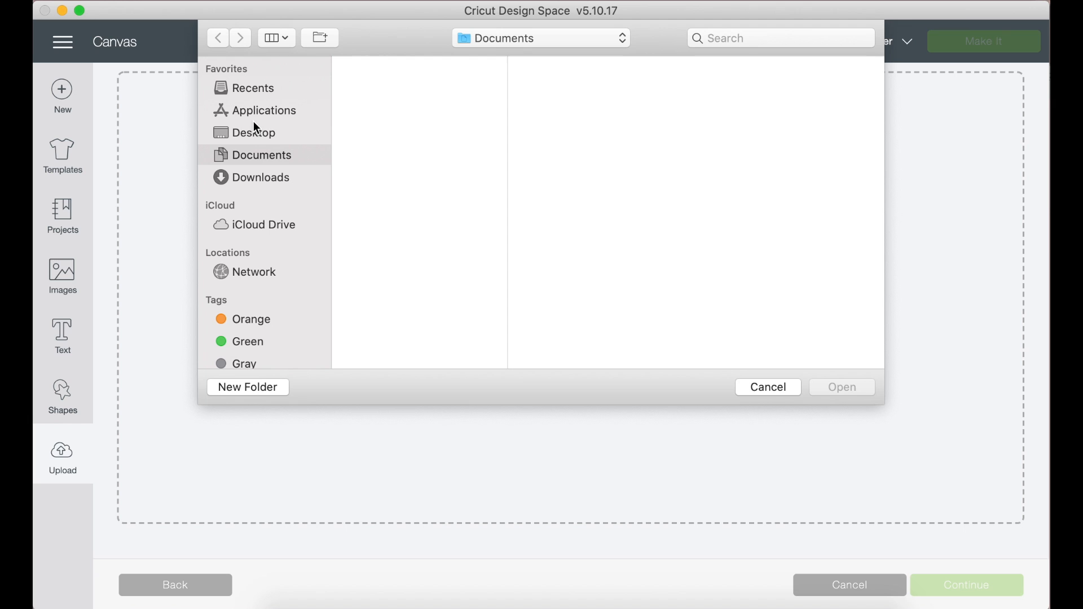
click(250, 130)
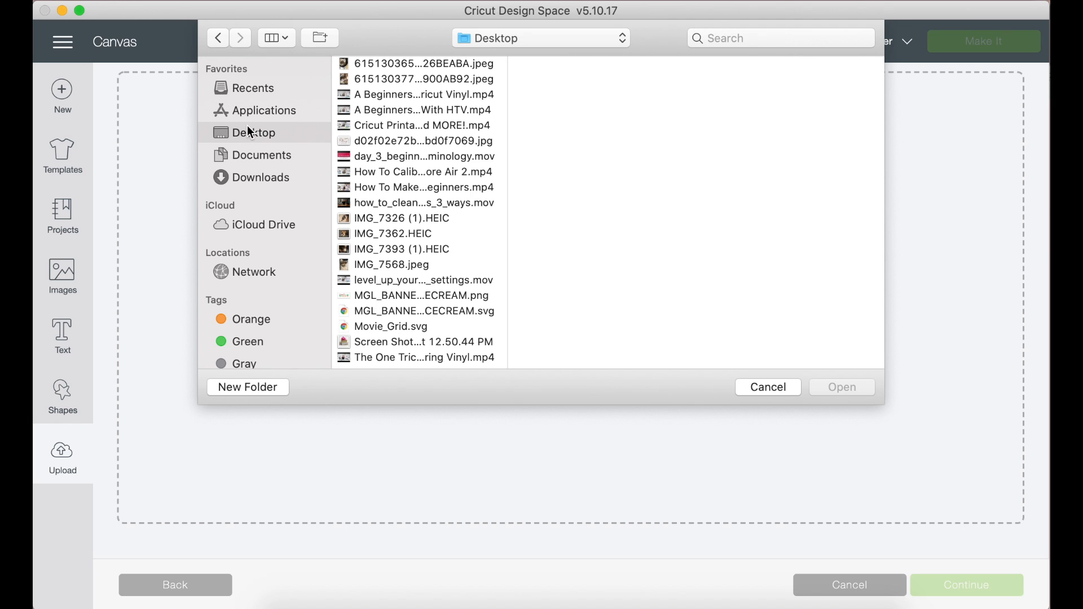
click(258, 89)
click(255, 178)
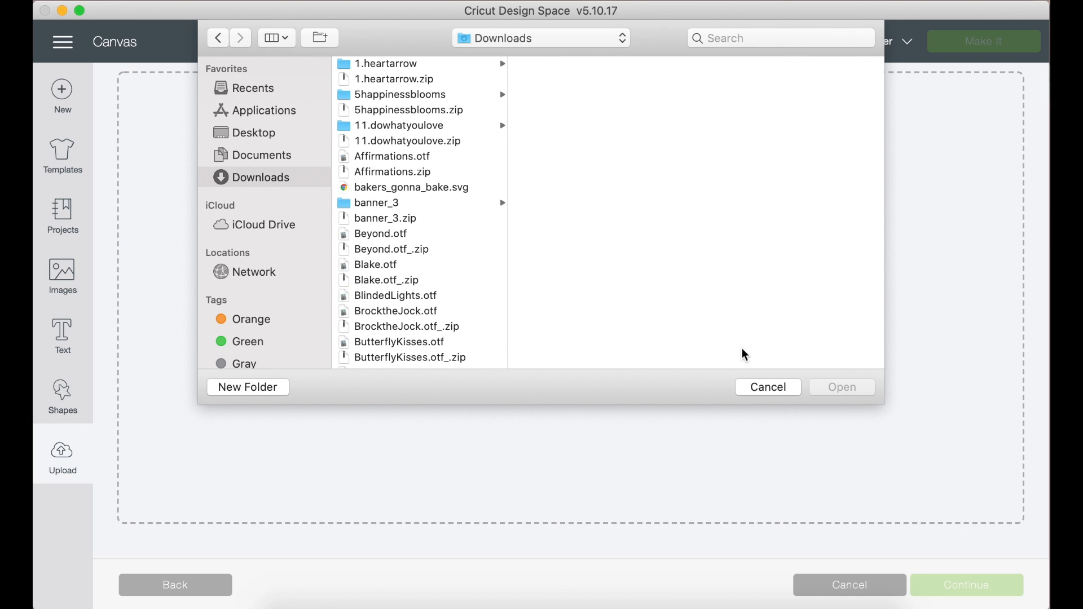
click(768, 387)
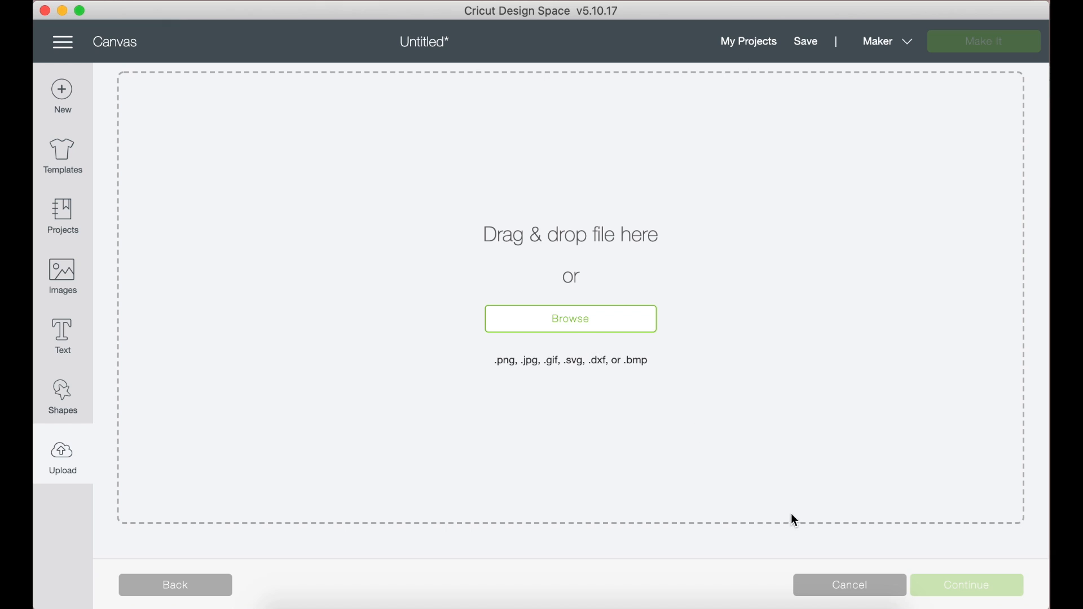
click(820, 582)
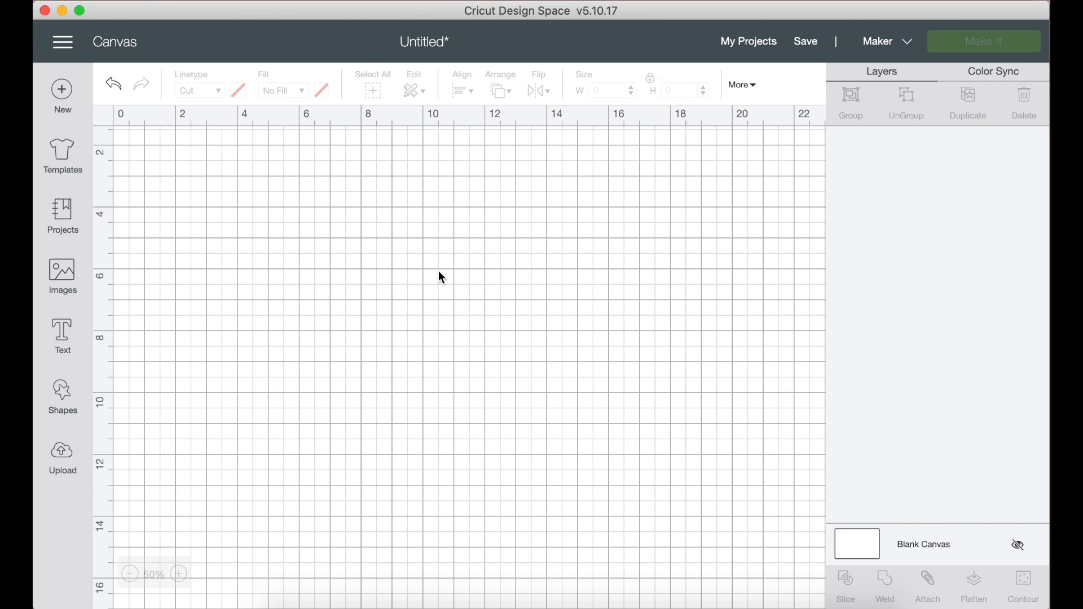
Step: Zoom the empty canvas in, out to 25% and back to 50% to compare the magnification levels
click(180, 584)
click(180, 584)
click(131, 584)
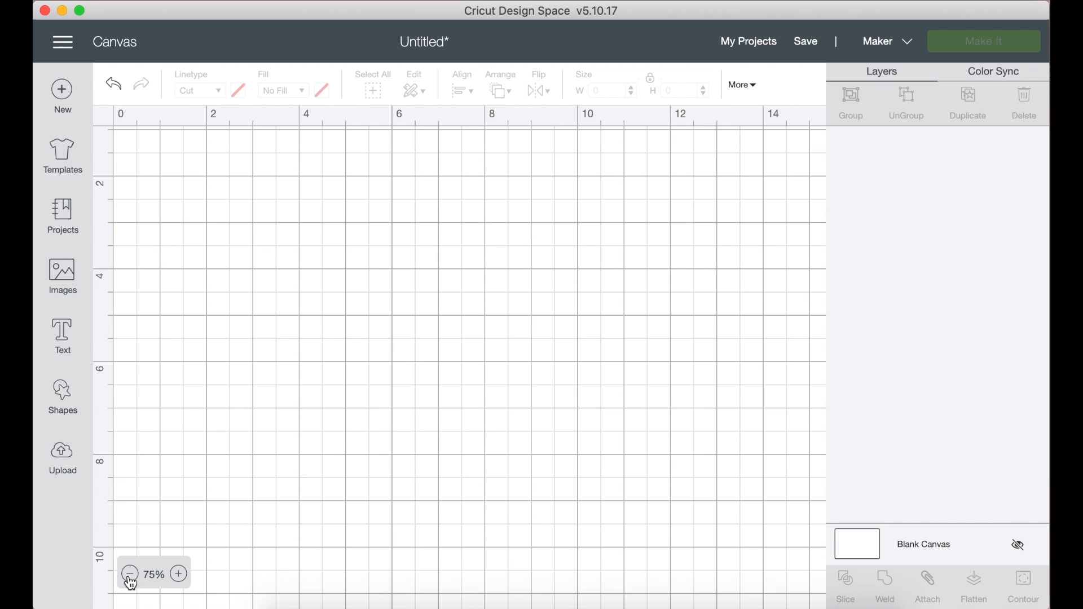
click(131, 583)
click(130, 581)
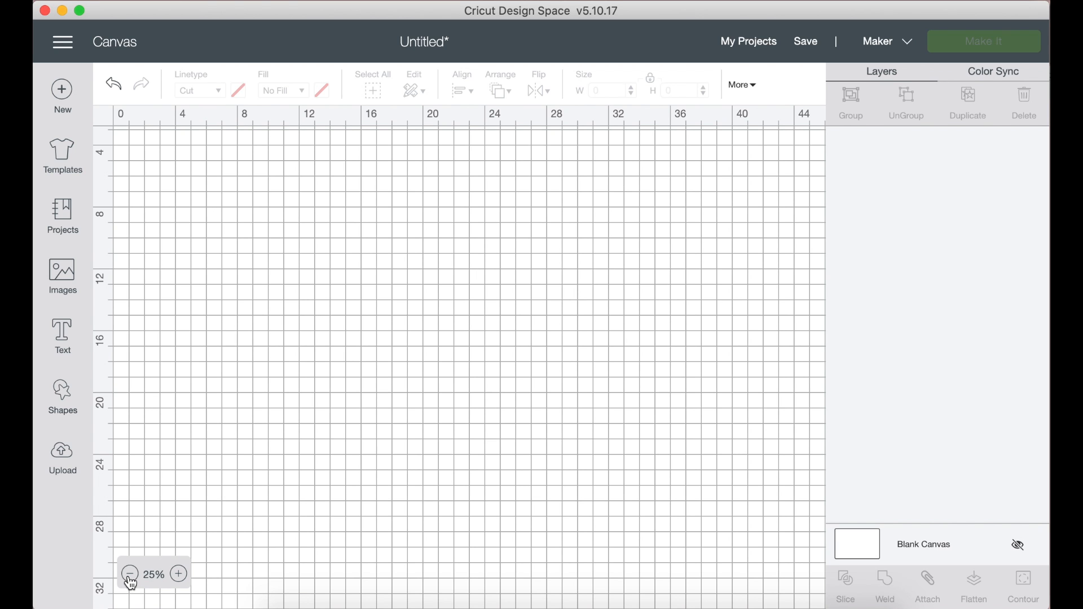
click(180, 579)
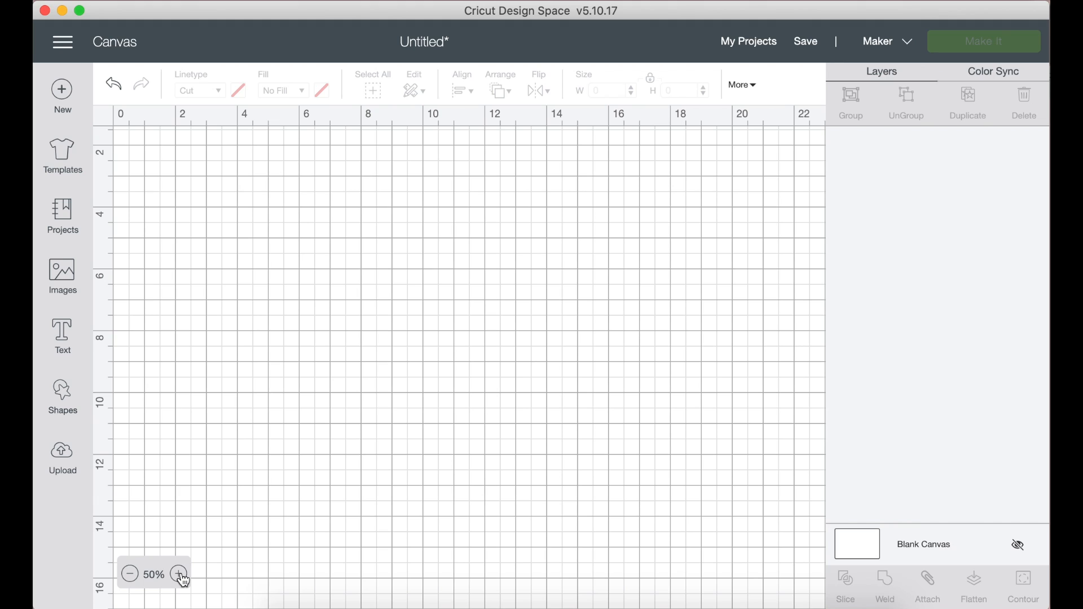
Step: Cycle the canvas grid repeatedly through whole-inch lines, no grid and the full grid, ending on the full grid
click(102, 112)
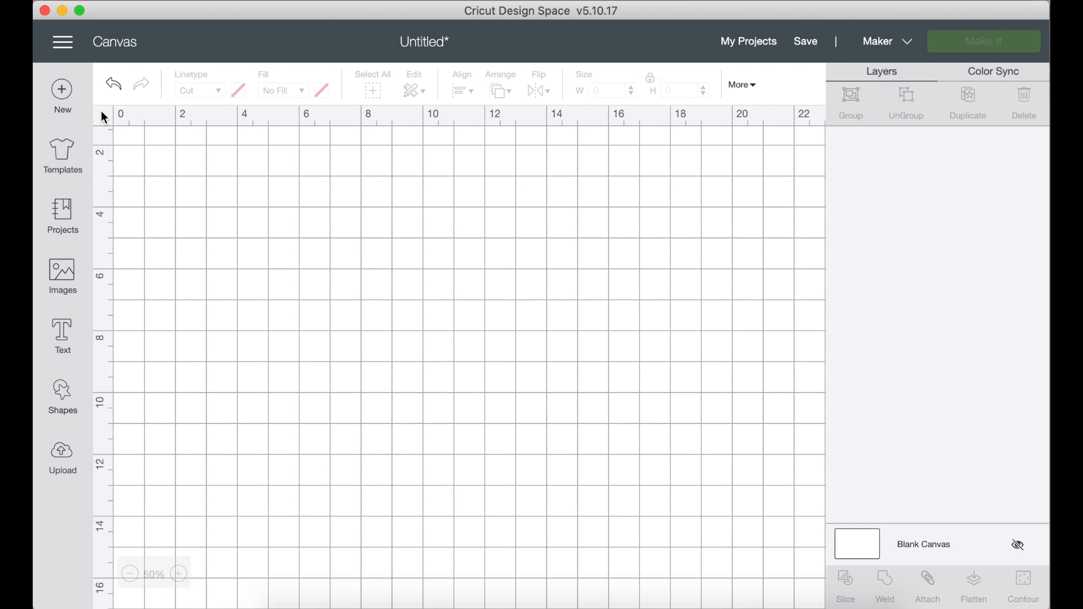
click(104, 116)
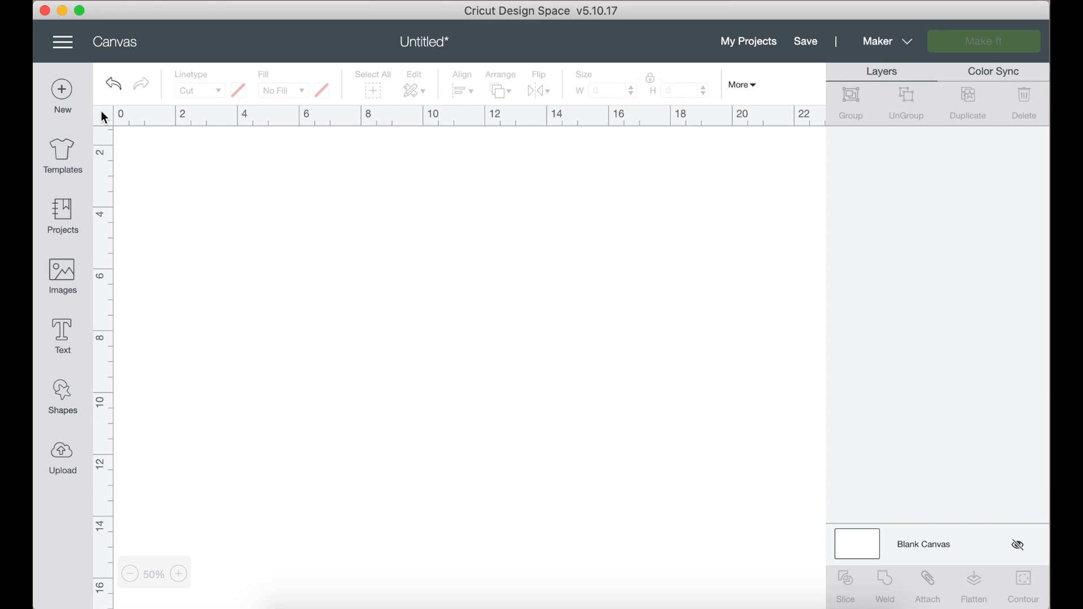
click(102, 113)
click(102, 113)
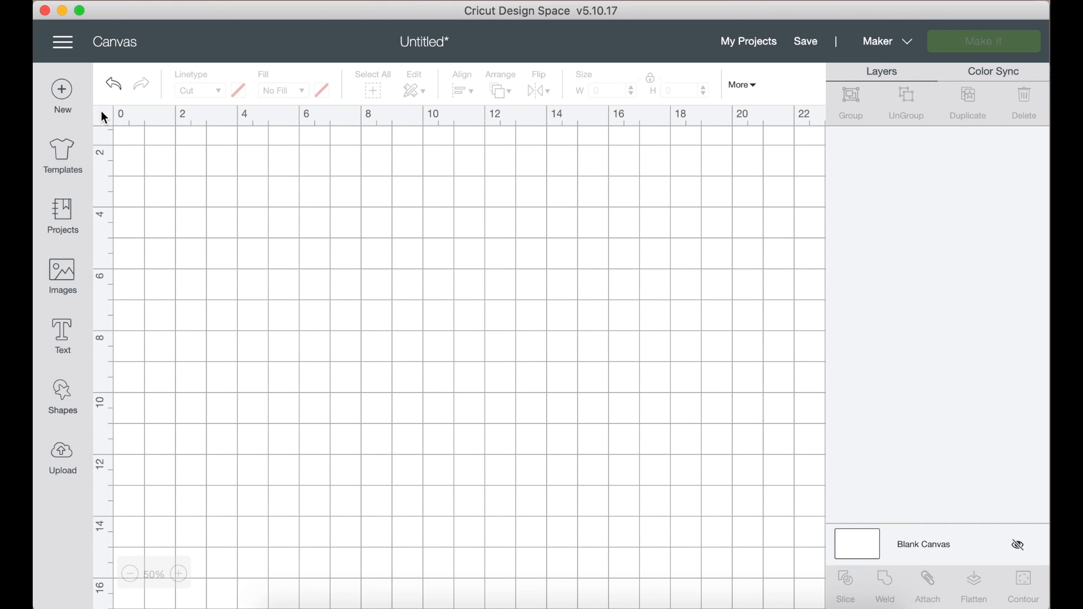
click(102, 113)
click(104, 117)
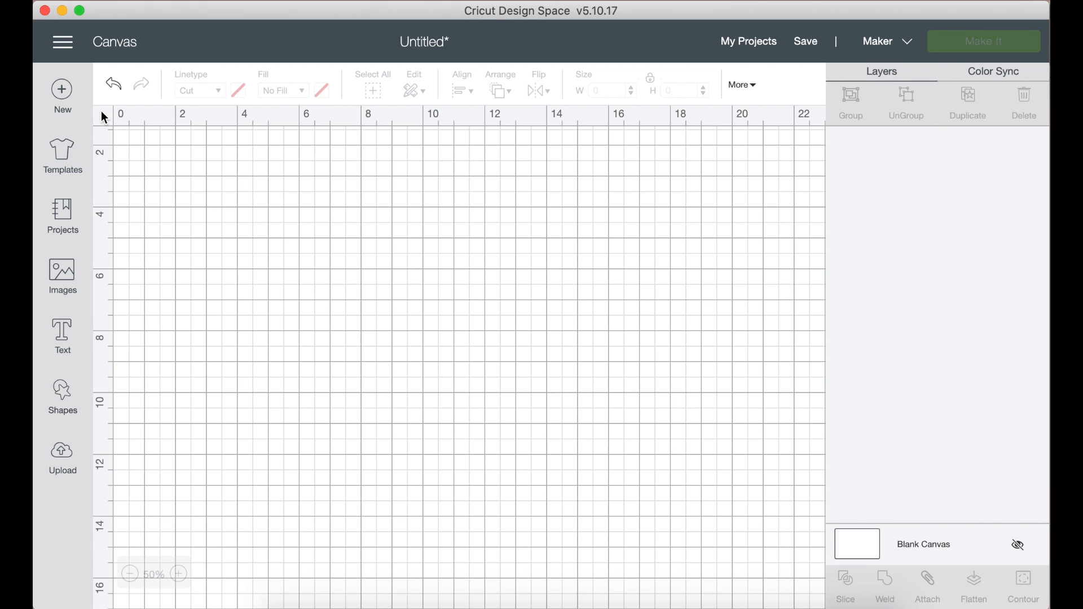
click(104, 117)
click(104, 118)
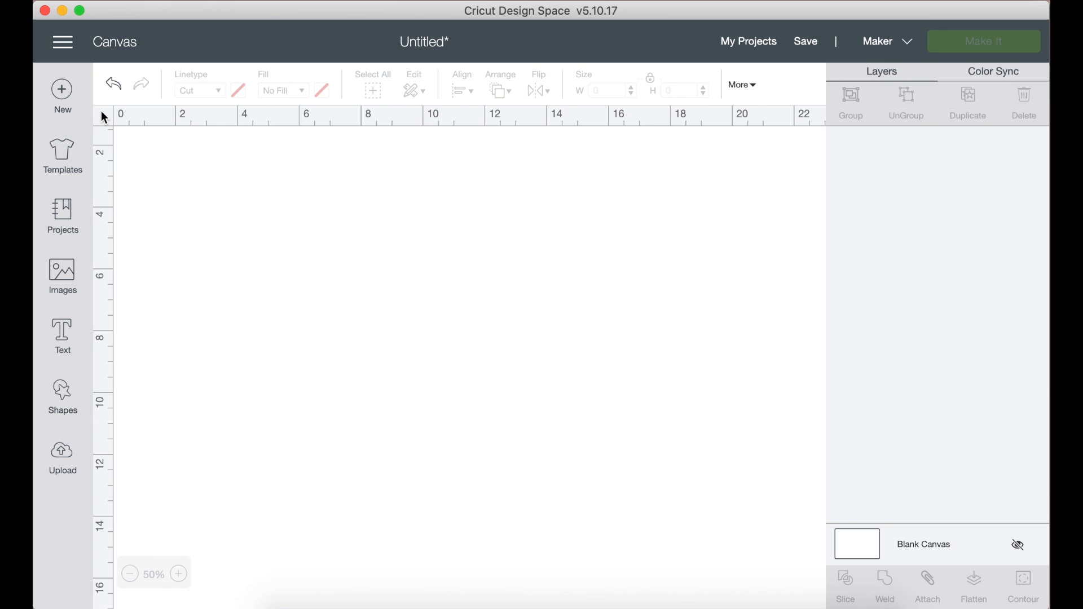
click(104, 117)
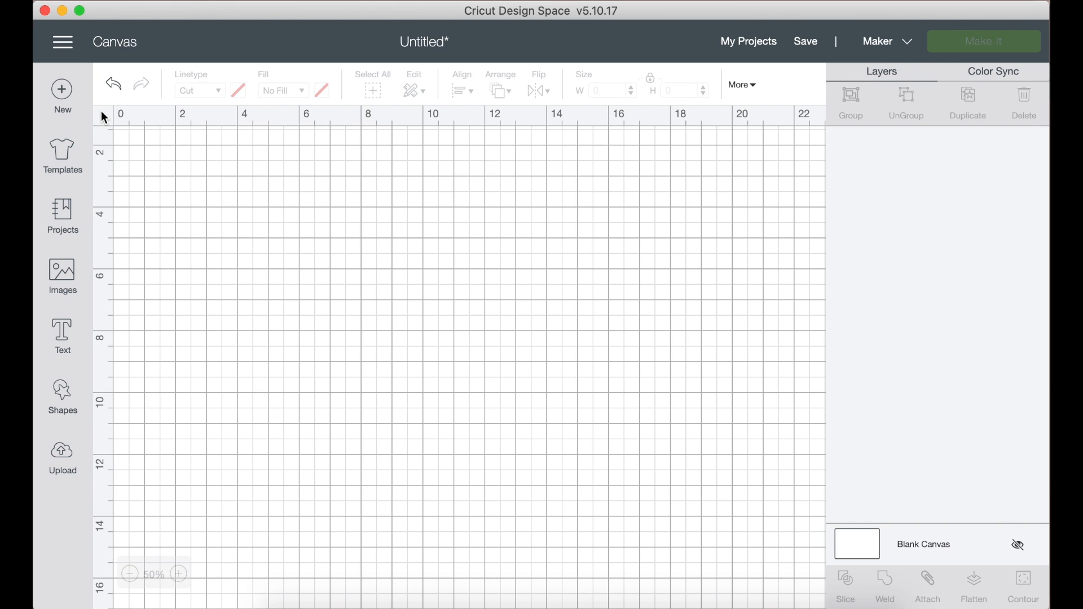